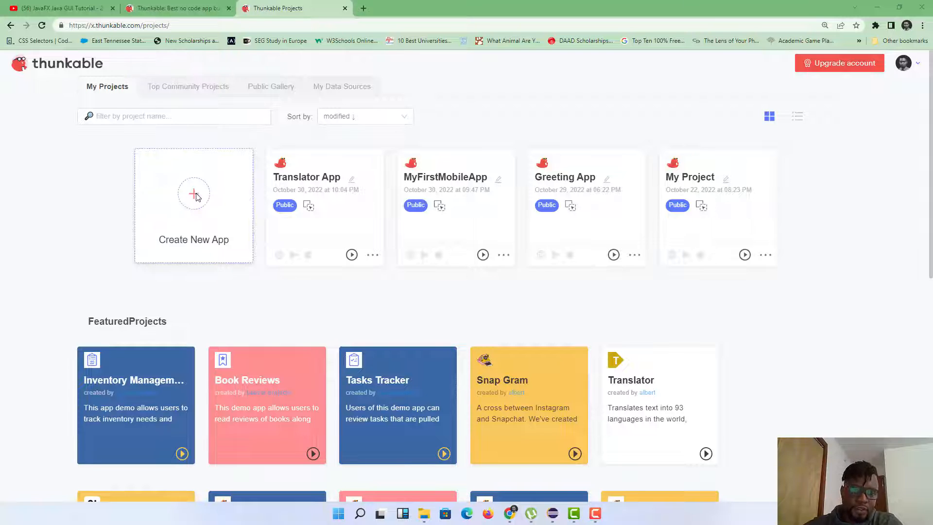
Step: Create a new app named 'GigTech Teanslator App' in the Education category
left_click(194, 195)
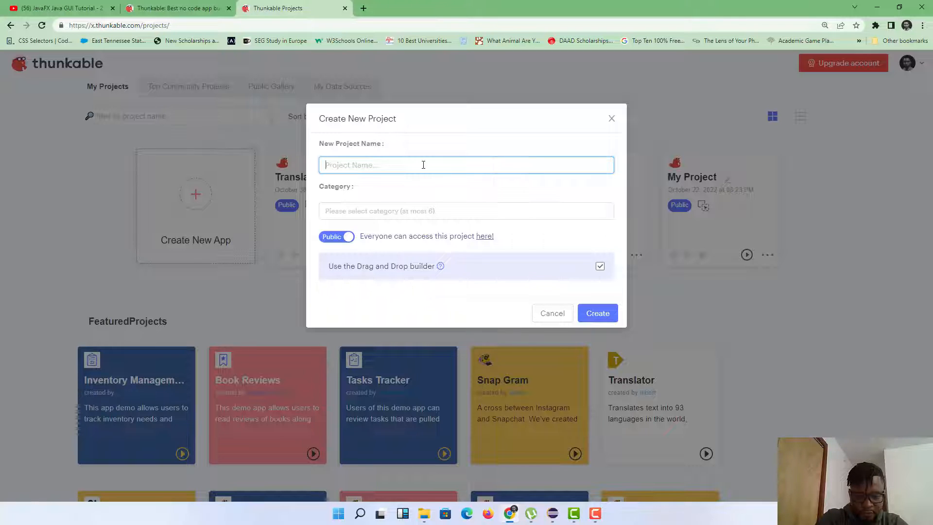
type("GigTeach")
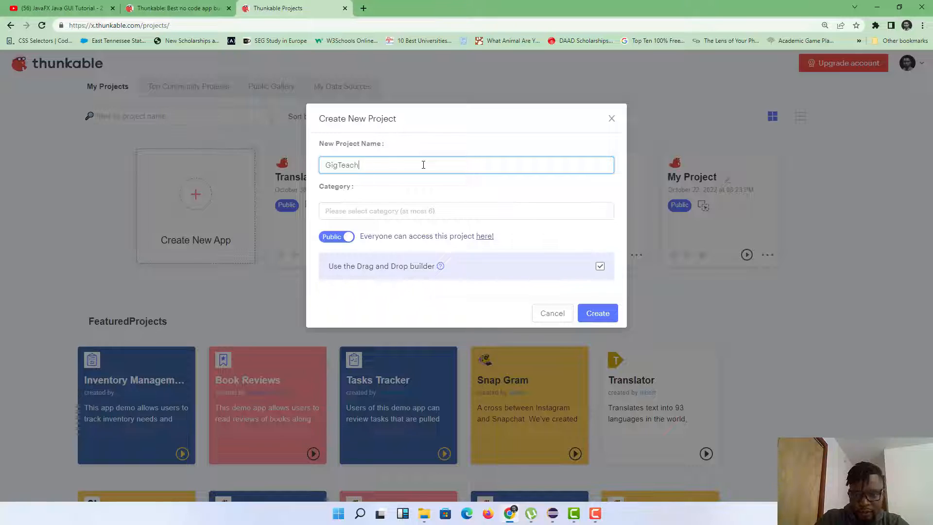
key("BackSpace")
key("BackSpace")
key("BackSpace")
type("ch ")
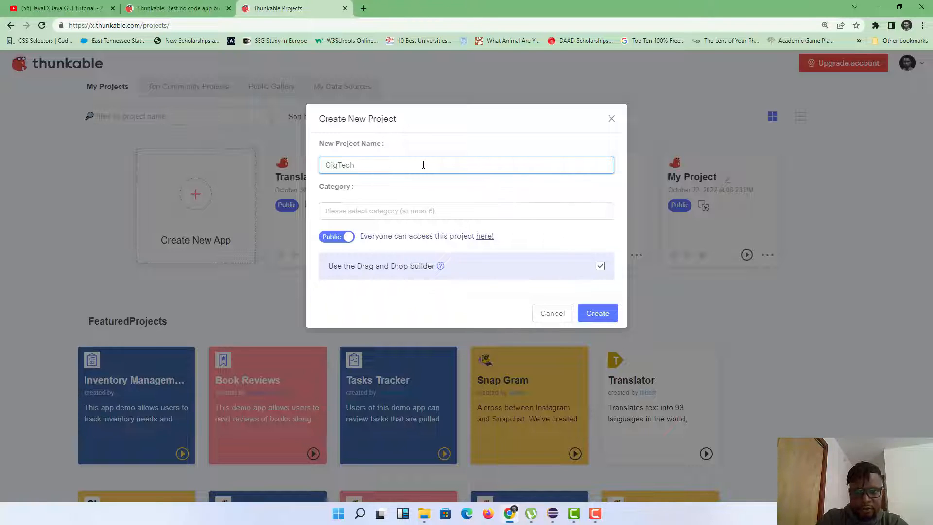
type("Tean")
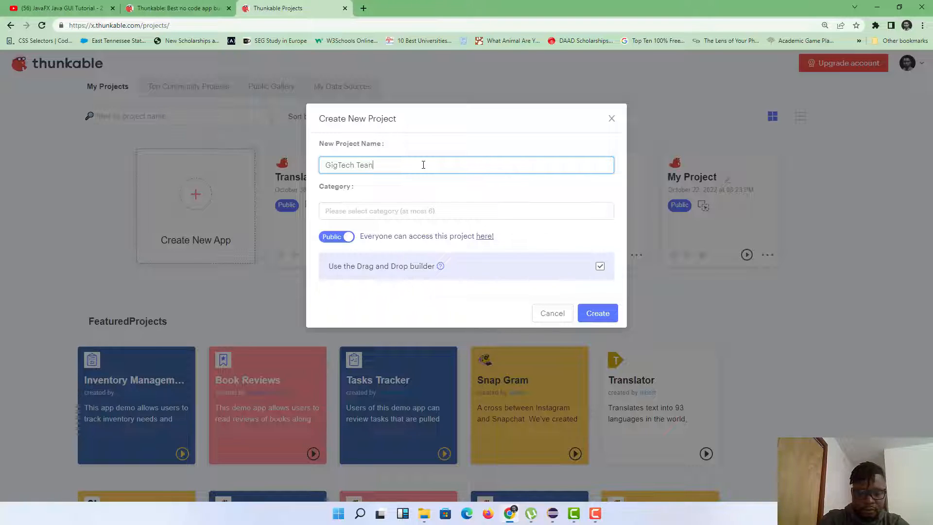
type("slator")
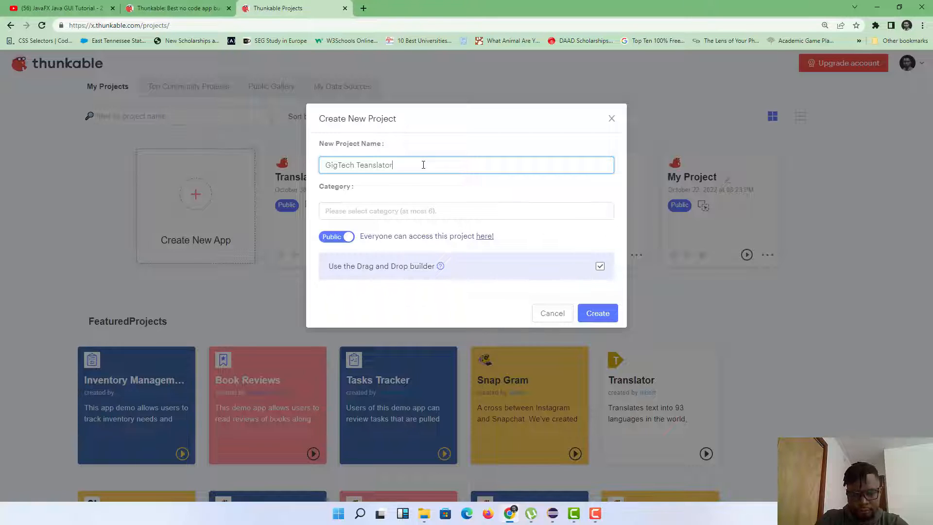
type(" App")
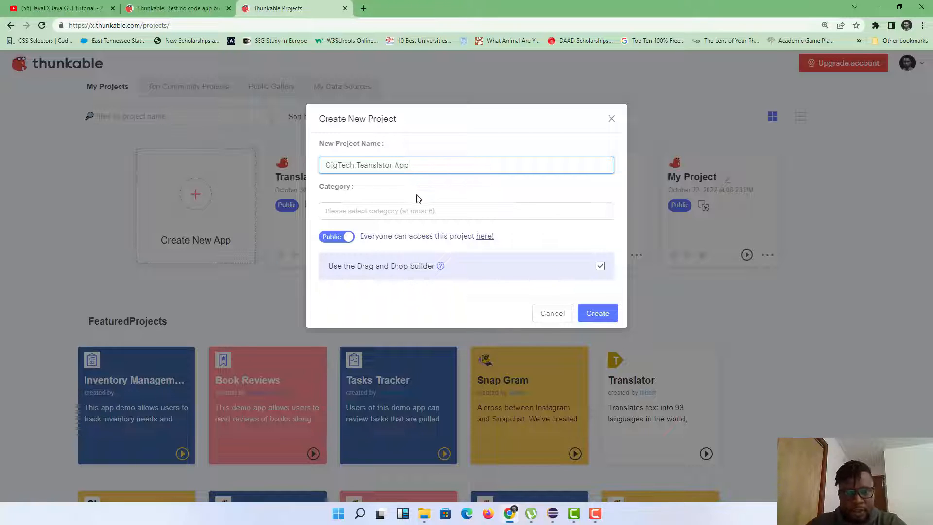
left_click(418, 211)
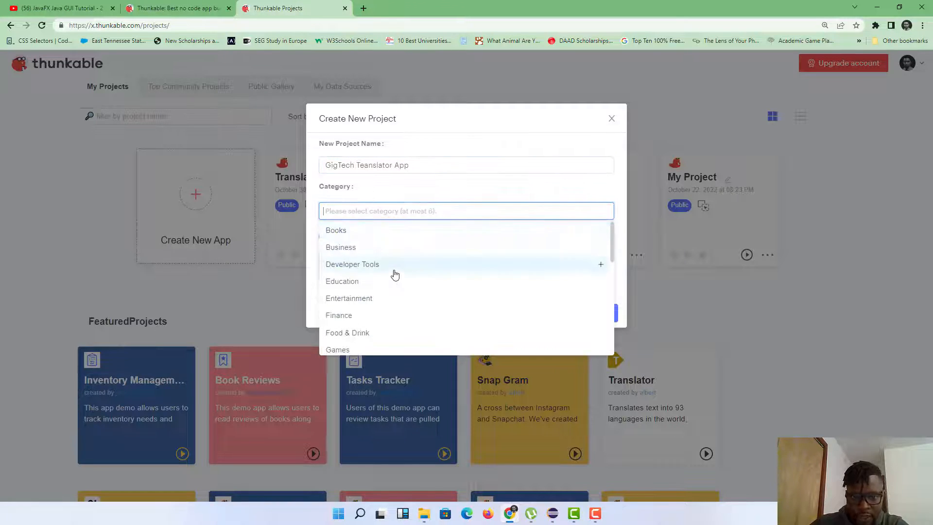
left_click(352, 283)
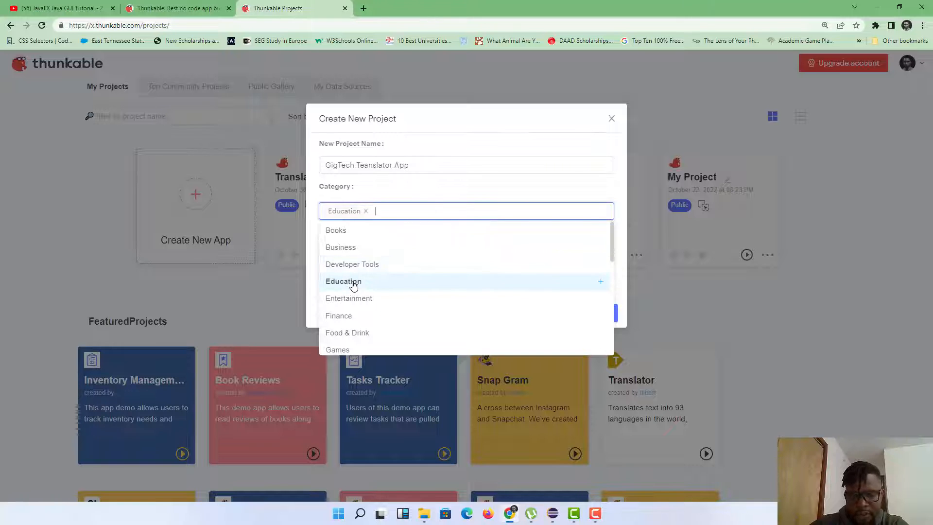
left_click(501, 190)
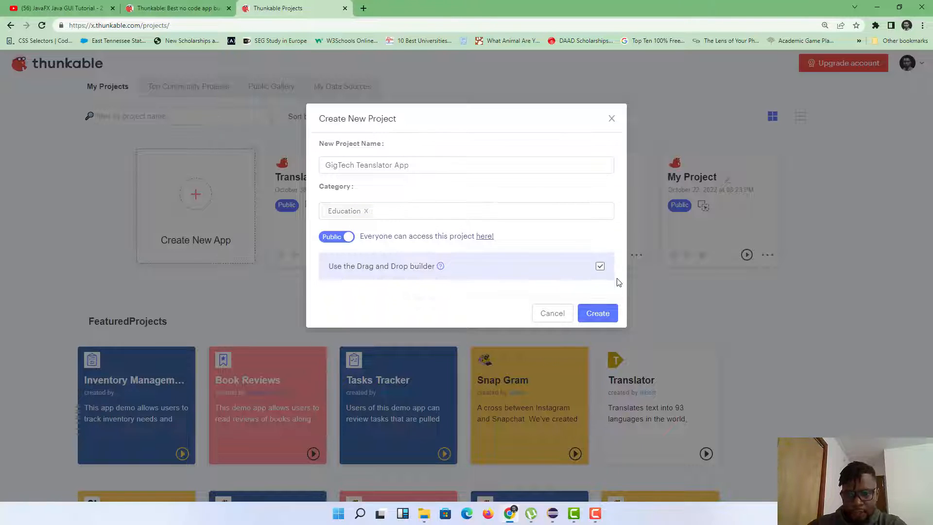
left_click(603, 315)
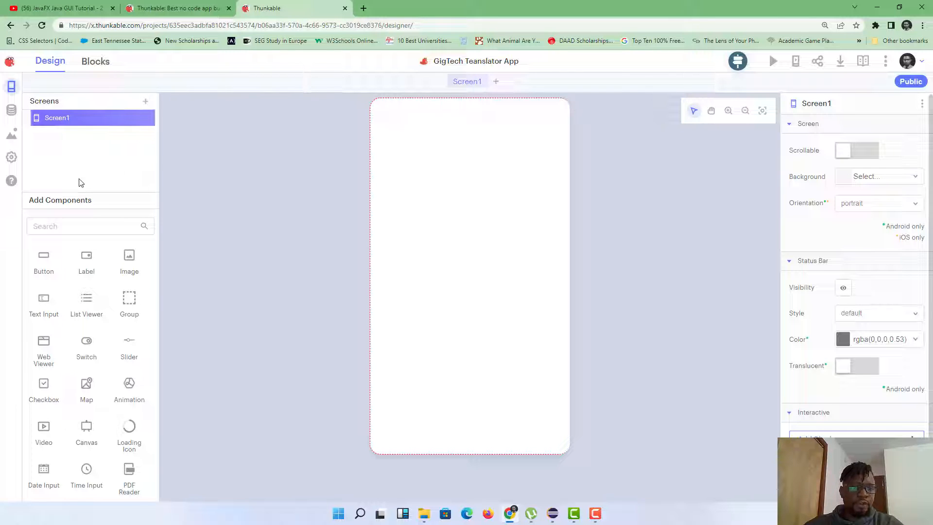
Step: Scroll down through the Add Components panel of the new project's designer
scroll(55, 320, "down", 2)
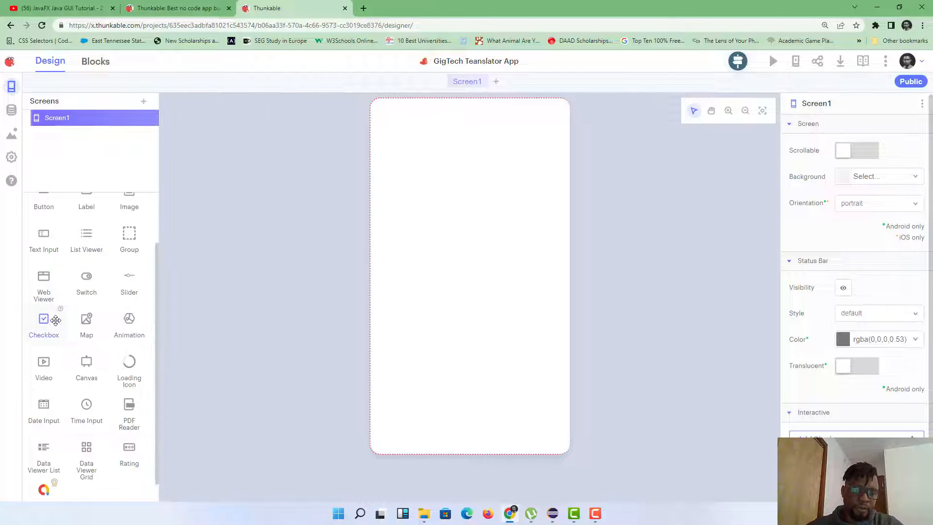
scroll(56, 320, "down", 1)
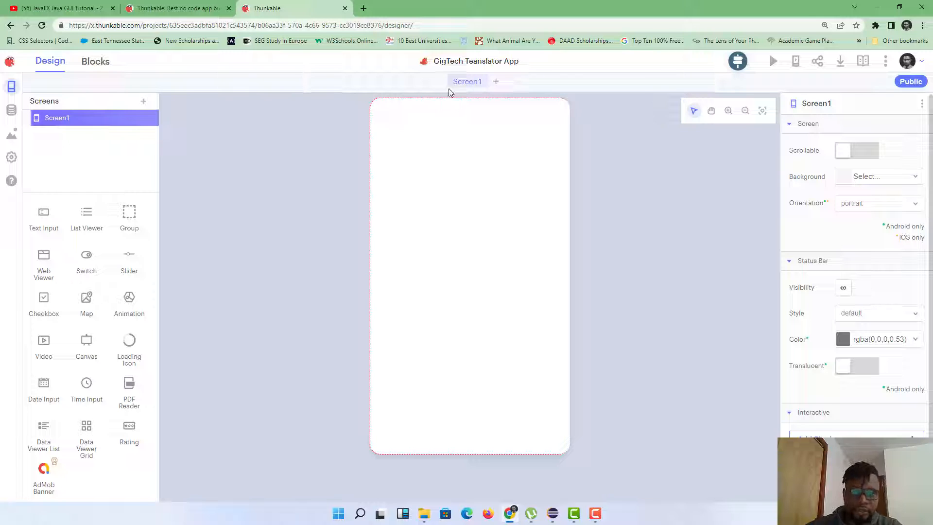
Step: Open the older Translator App and preview its login screen in a separate window
left_click(9, 65)
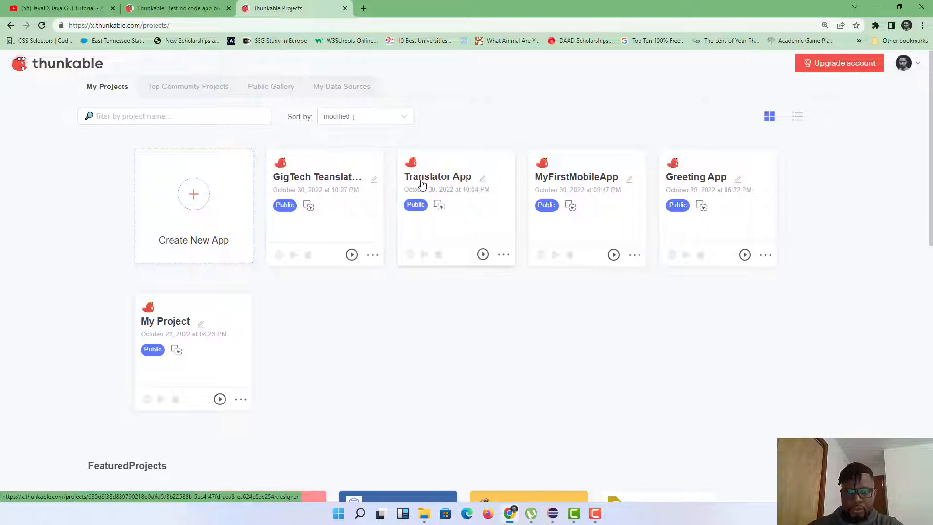
left_click(437, 180)
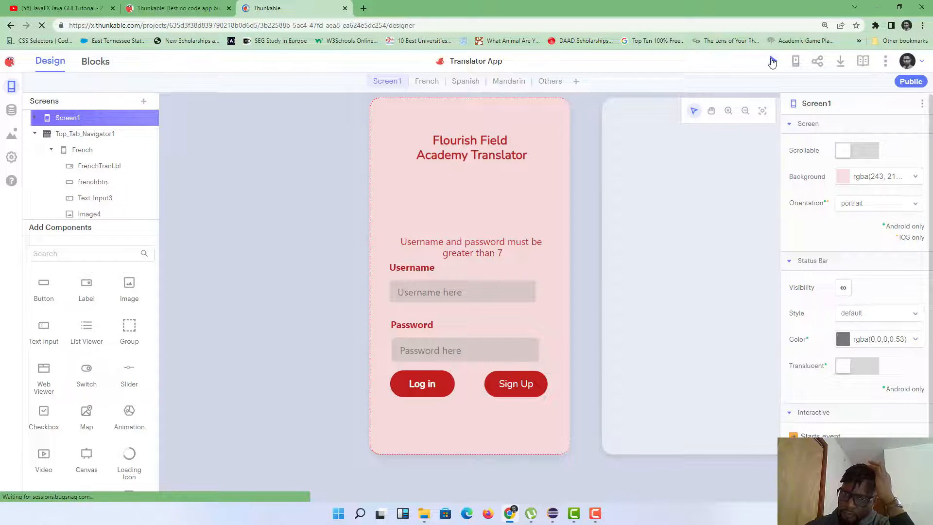
left_click(773, 61)
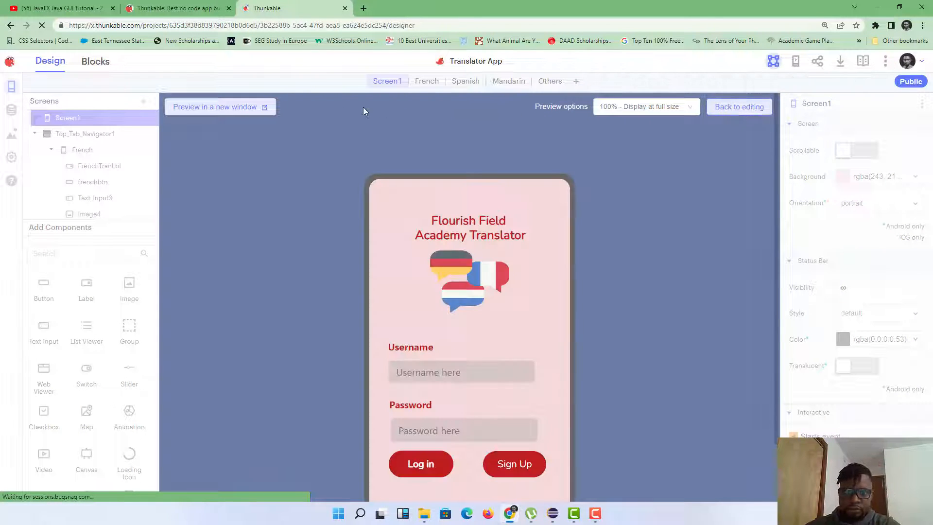
left_click(246, 108)
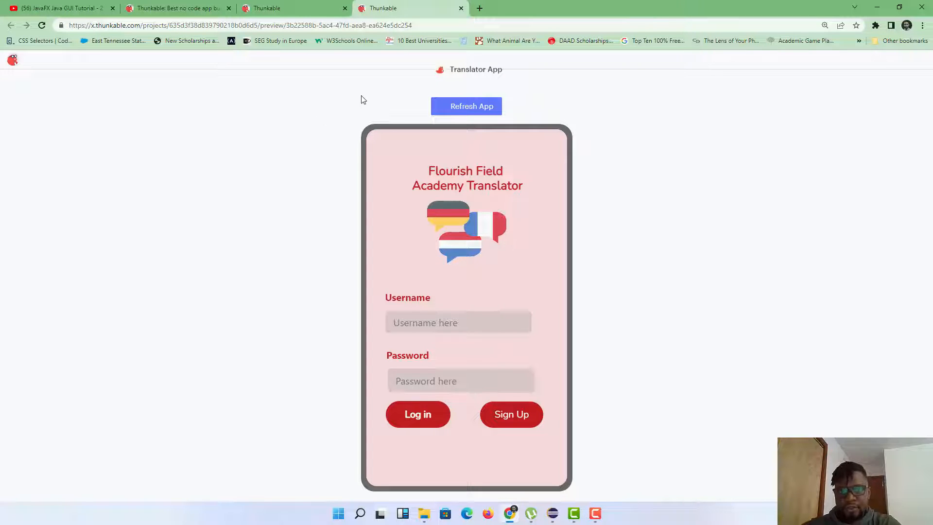
Step: Close the Translator App preview, return to editing, then go back to My Projects
left_click(461, 8)
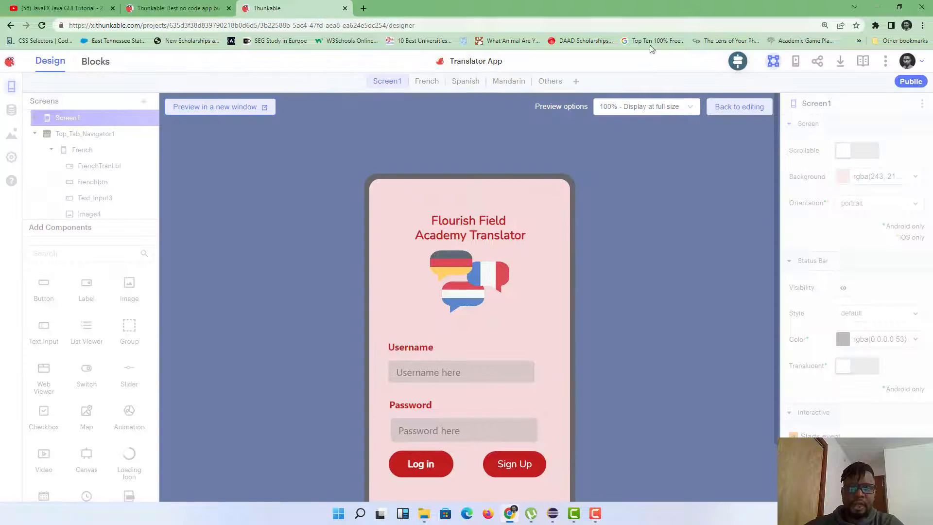
left_click(751, 112)
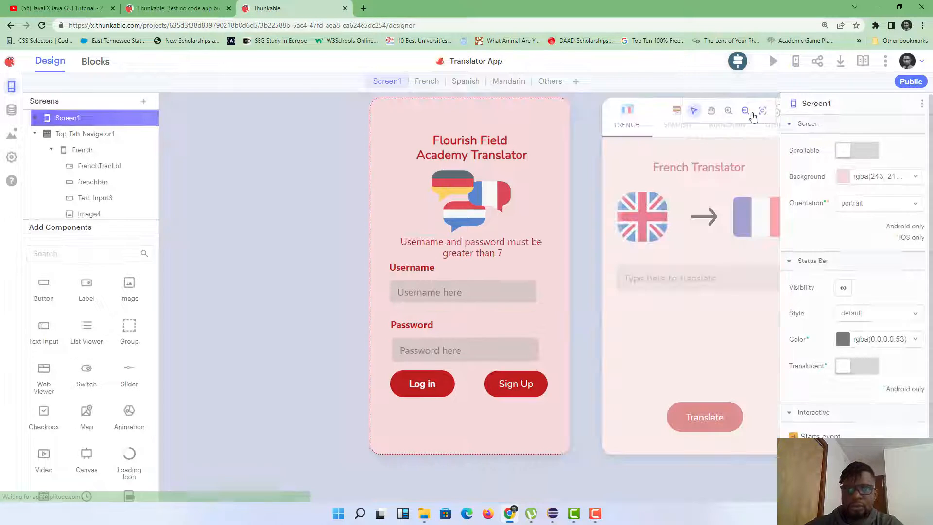
left_click(164, 9)
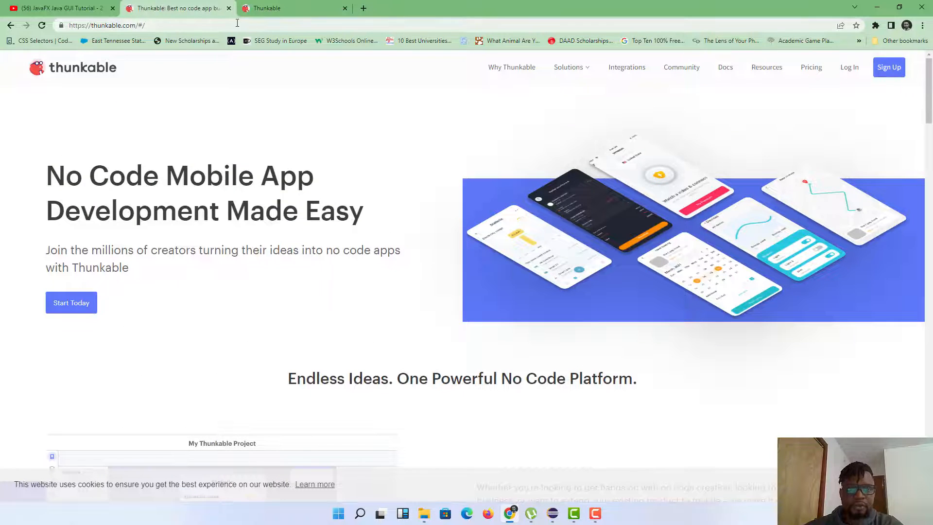
left_click(265, 9)
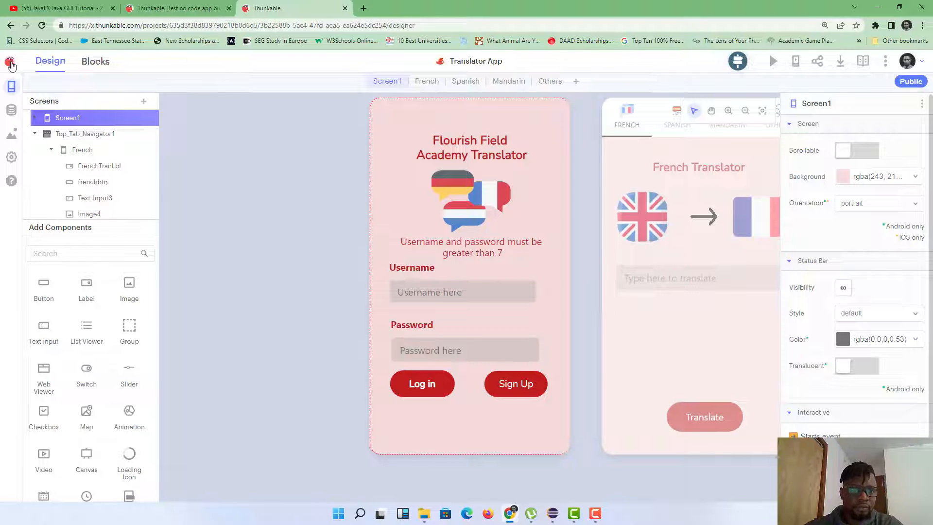
left_click(12, 65)
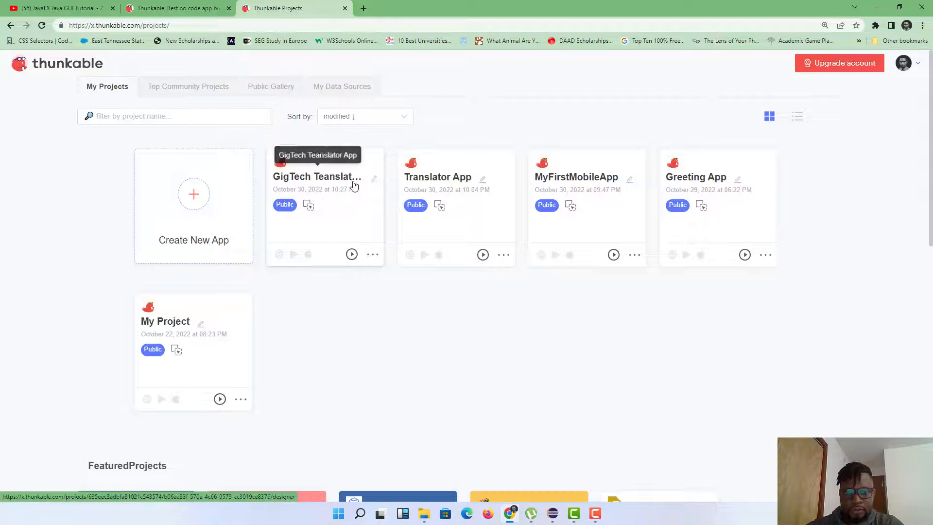
Step: Open the GigTech Teanslator App project from My Projects
left_click(349, 184)
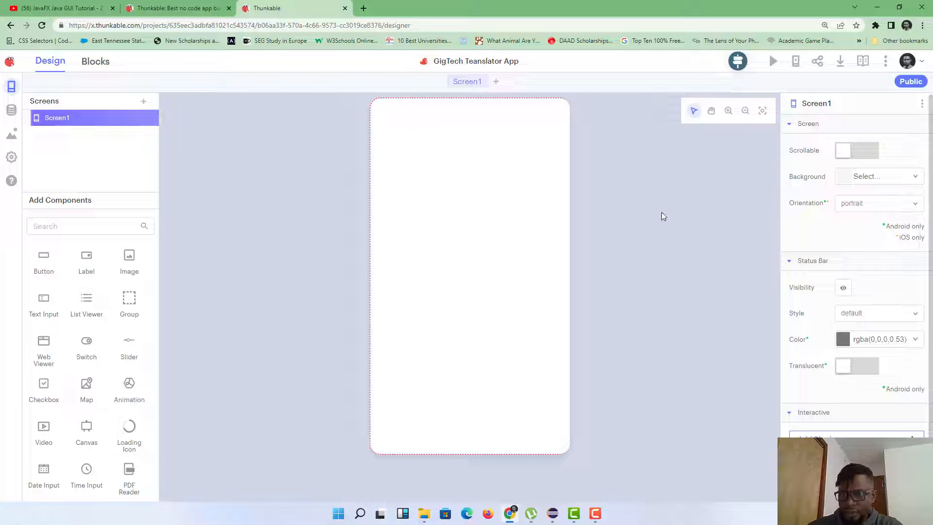
Step: Set Screen1's background fill to light pink, RGB 250, 229, 229
left_click(840, 179)
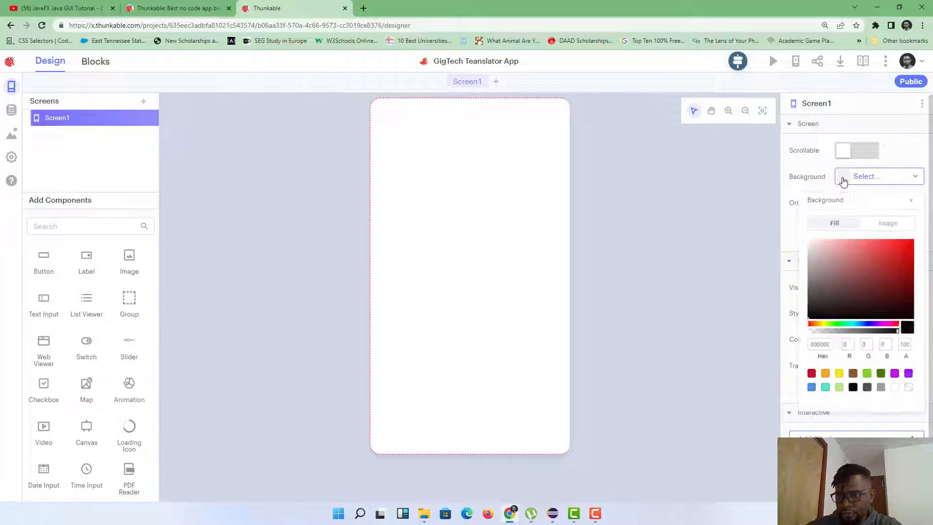
left_click(817, 241)
left_click(668, 241)
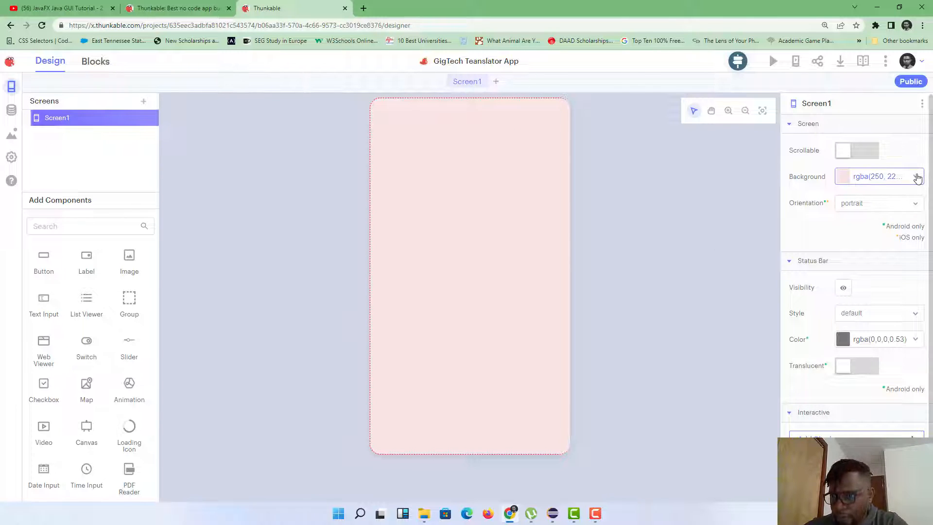
left_click(914, 178)
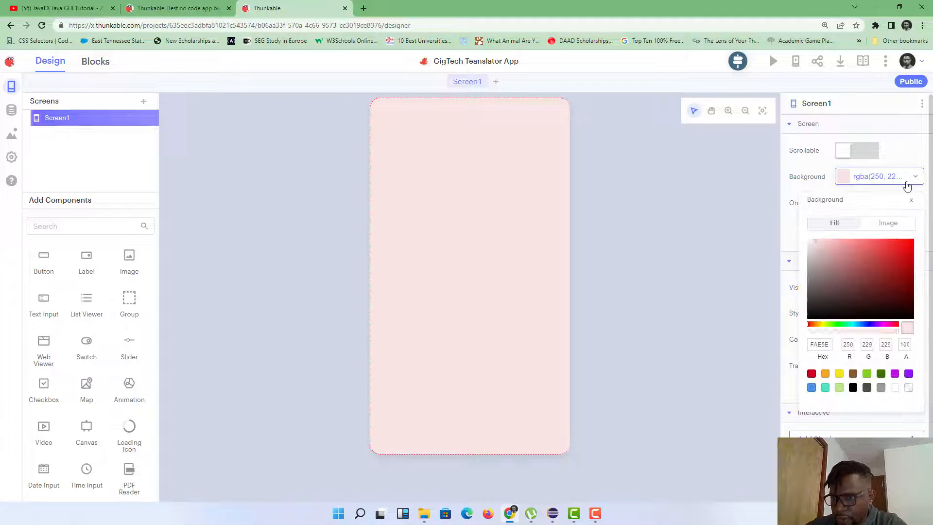
double_click(823, 345)
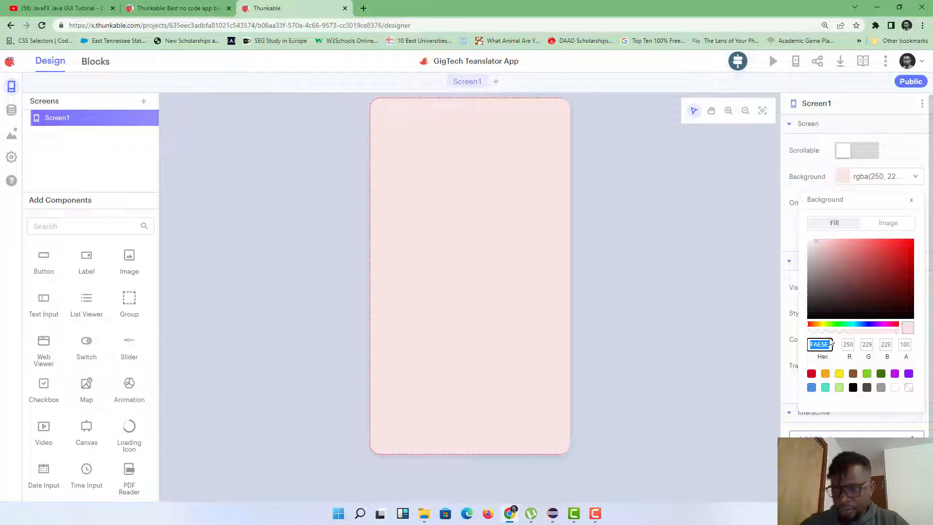
left_click(792, 237)
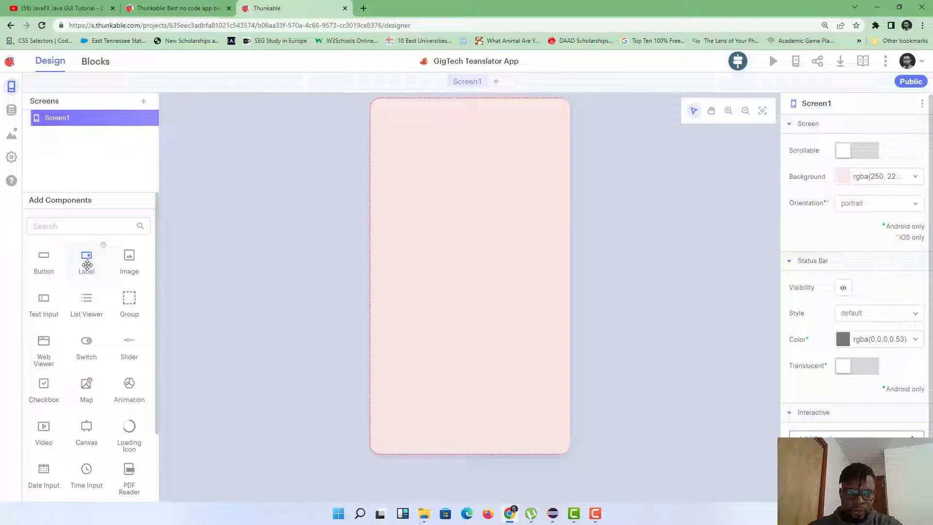
Step: Place a Label component, Label1, near the top of Screen1
left_click_drag(86, 265, 450, 143)
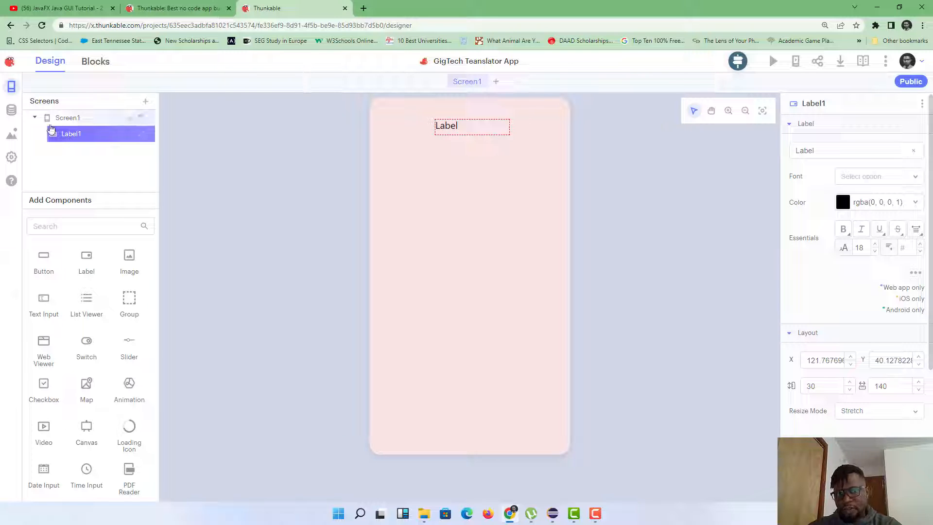
left_click(35, 119)
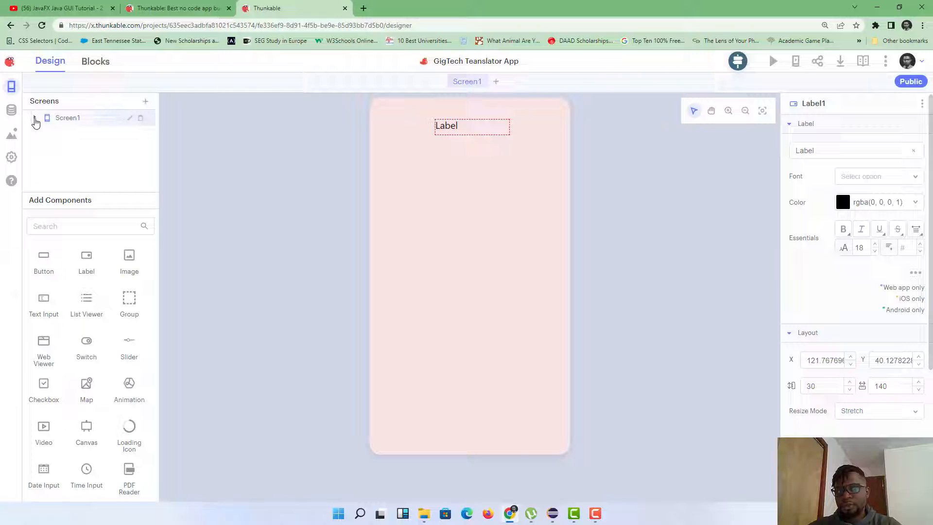
left_click(35, 118)
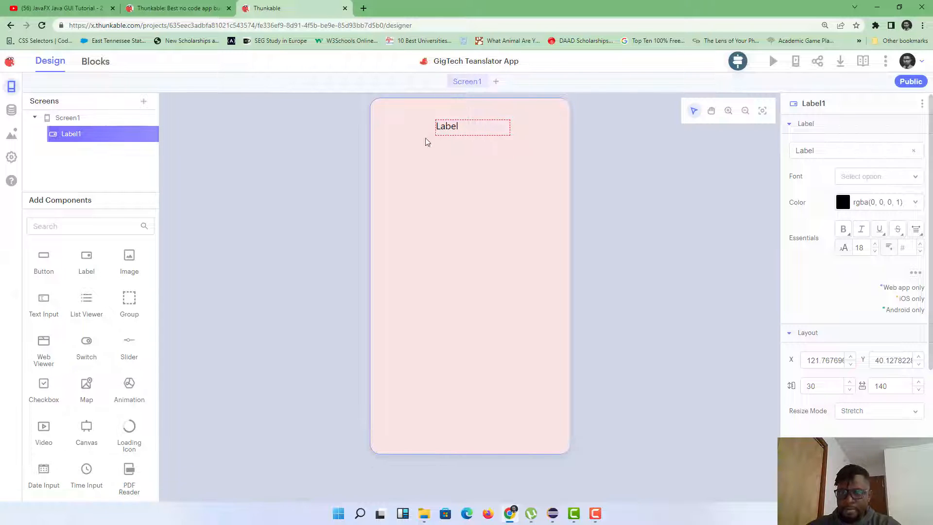
Step: Change Label1's text to 'Gigtech Translator App'
left_click_drag(459, 129, 451, 127)
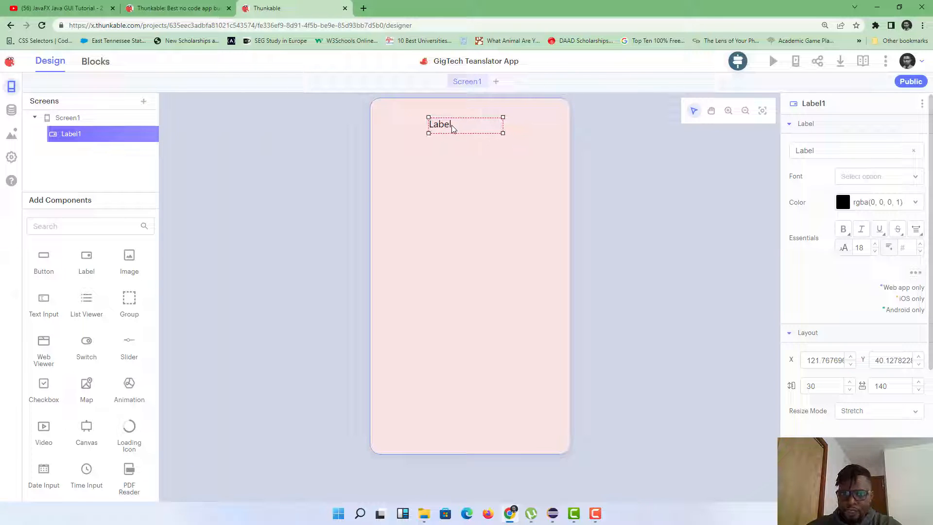
left_click(842, 150)
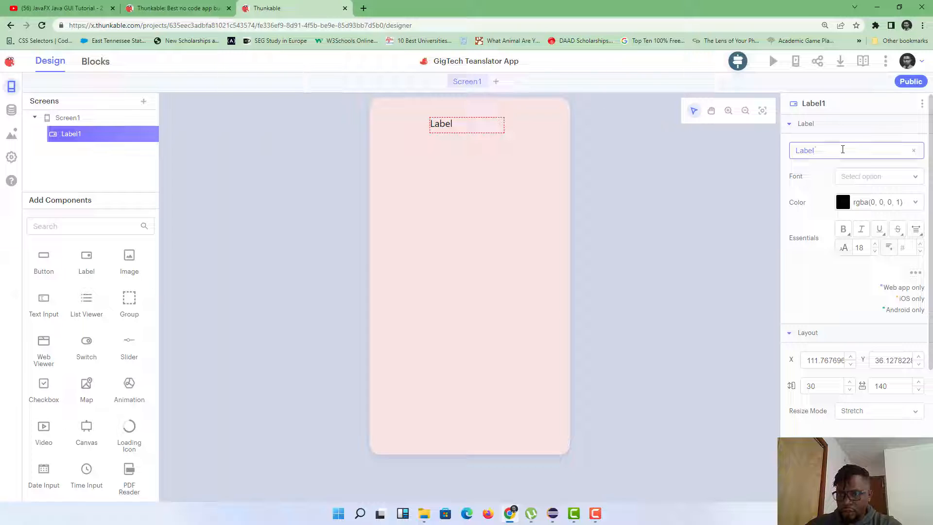
key("BackSpace")
key("BackSpace")
key("BackSpace")
key("BackSpace")
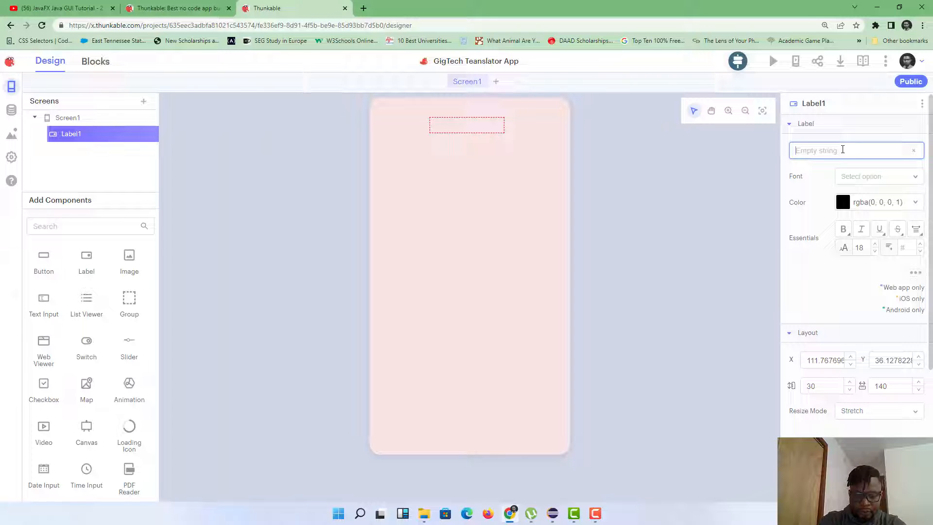
type("Gig ")
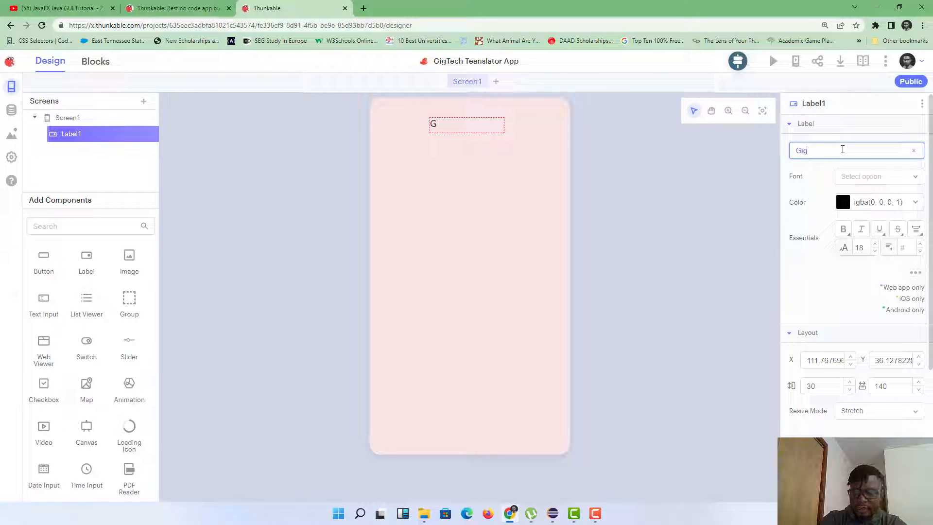
type("Te")
key("BackSpace")
key("BackSpace")
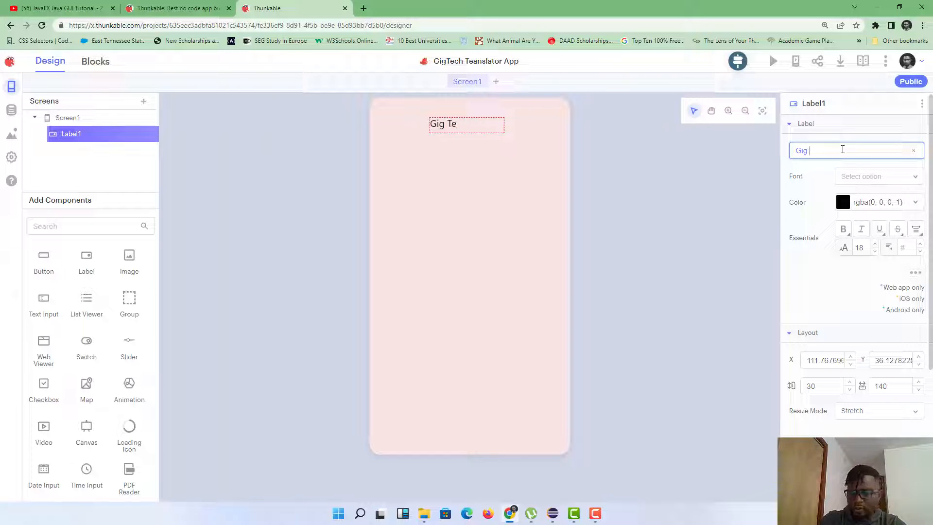
type("tech Te")
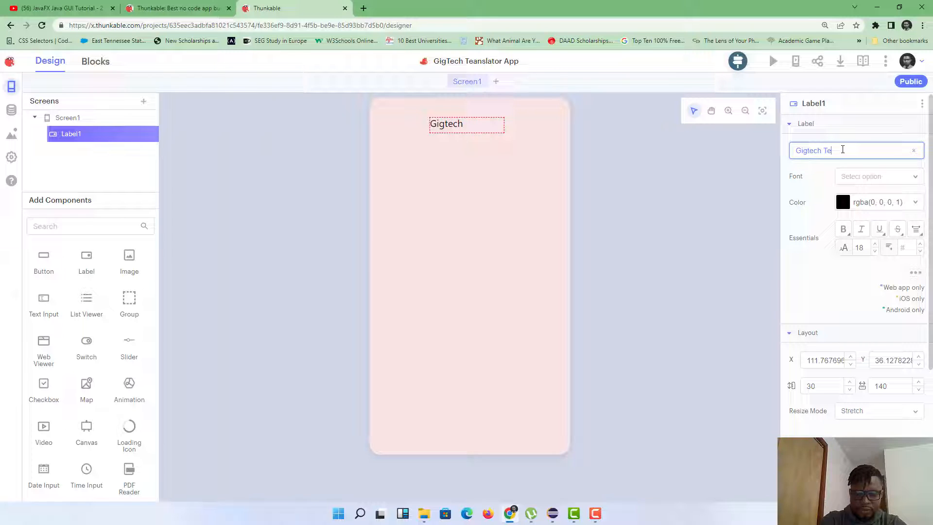
key("BackSpace")
type("ra")
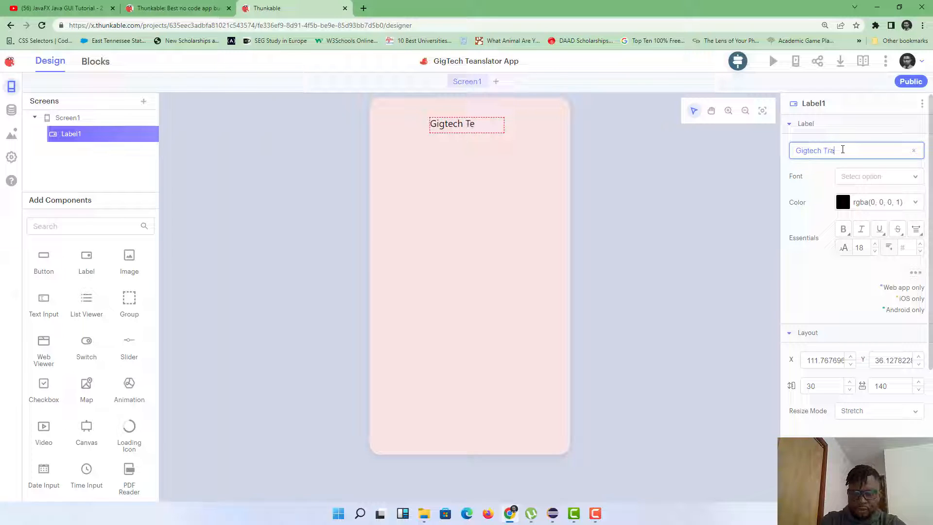
type("nsla")
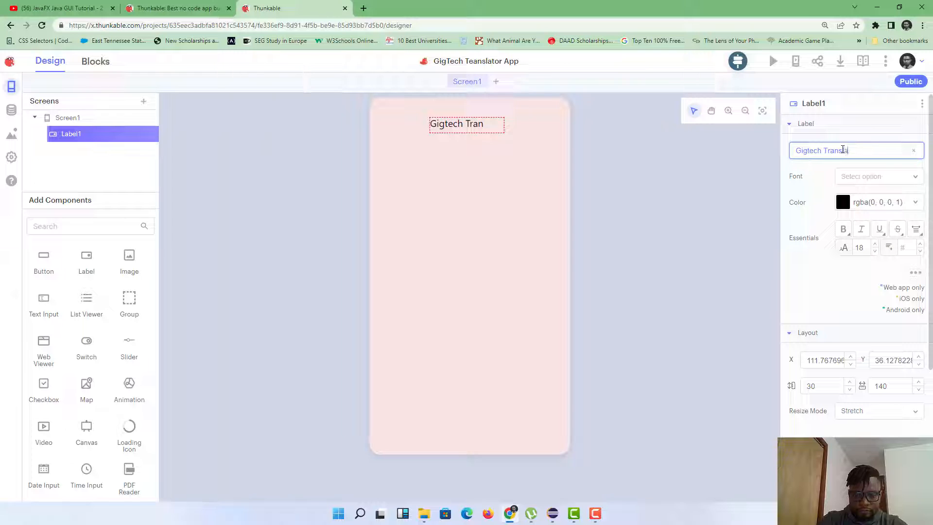
type("tor App")
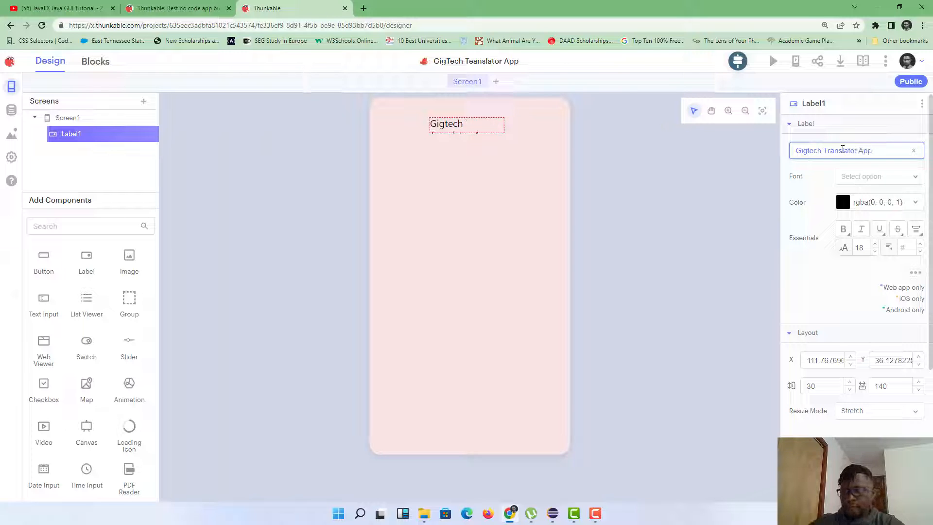
left_click(843, 162)
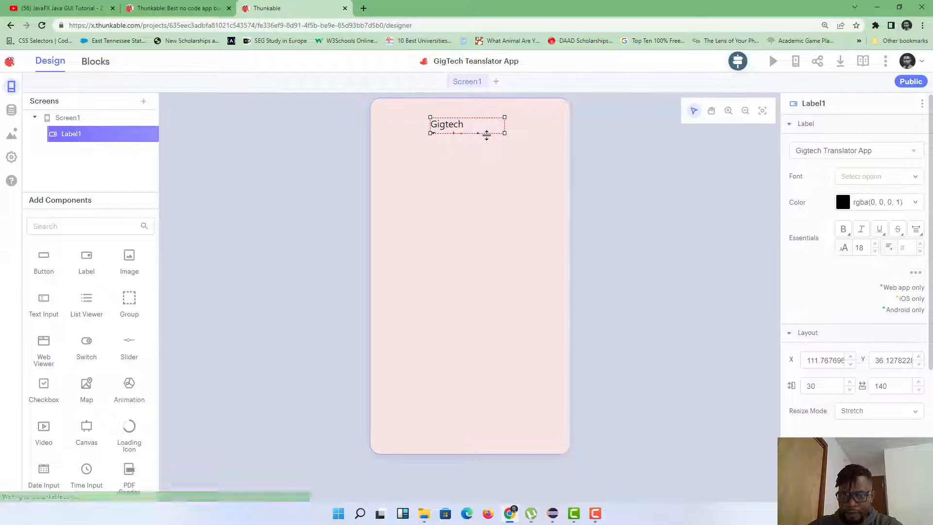
Step: Enlarge the label box so the title wraps, centre-align it and make it bold
left_click_drag(500, 135, 513, 144)
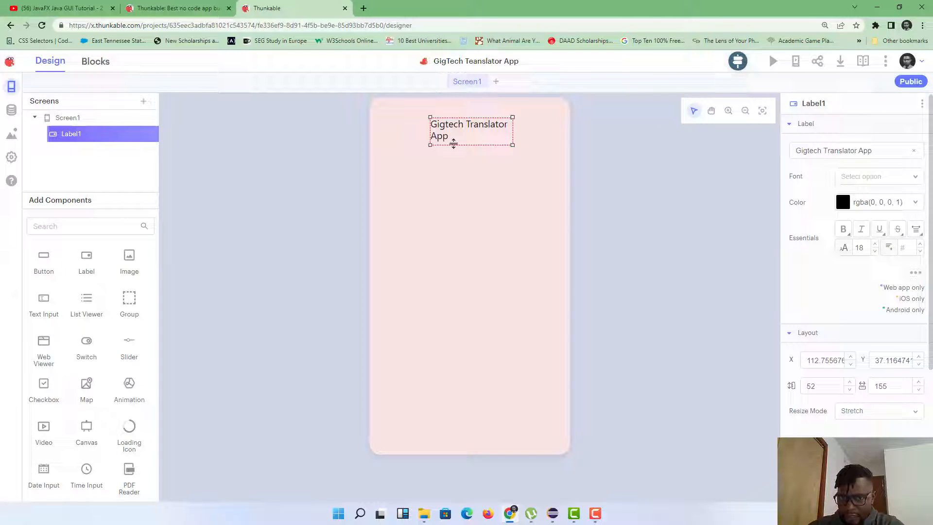
left_click(920, 229)
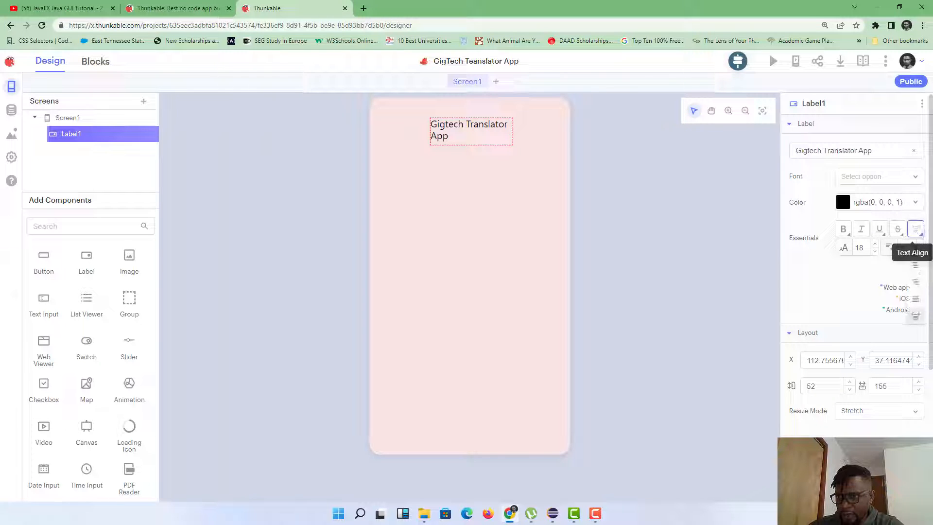
left_click(916, 268)
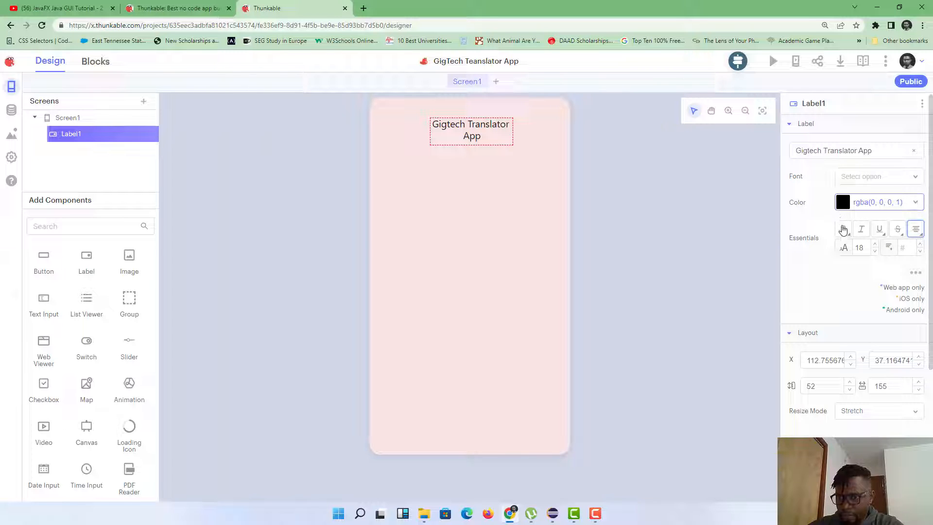
left_click(844, 231)
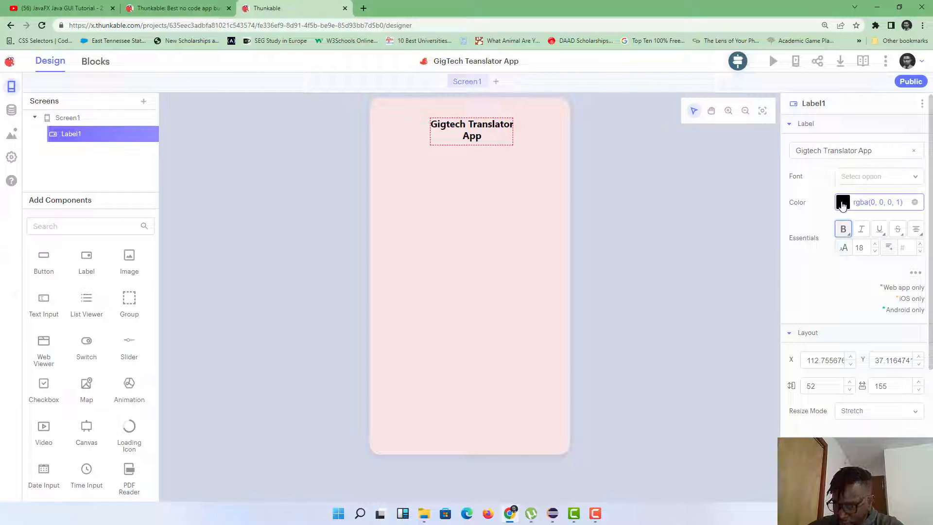
Step: Choose a muted dark red (A13737) as the title's text colour
left_click(842, 204)
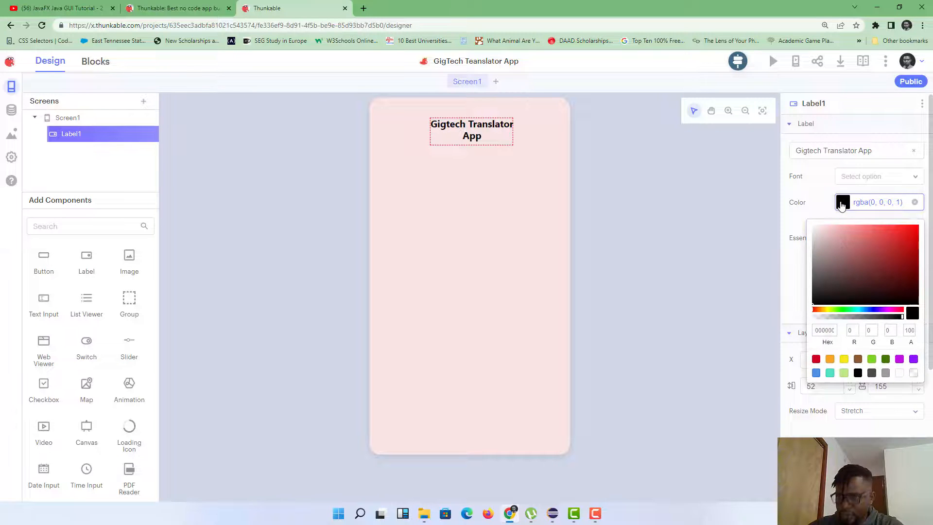
left_click(867, 243)
left_click(913, 235)
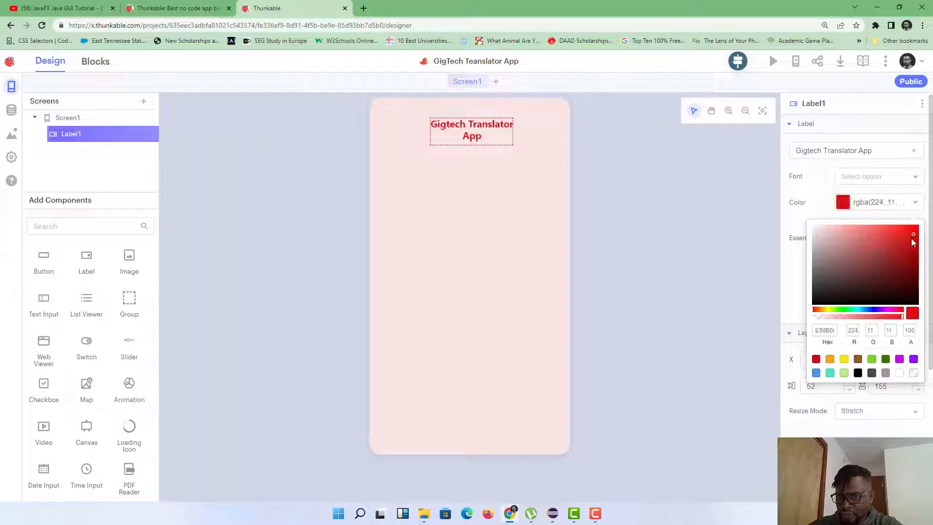
left_click(905, 264)
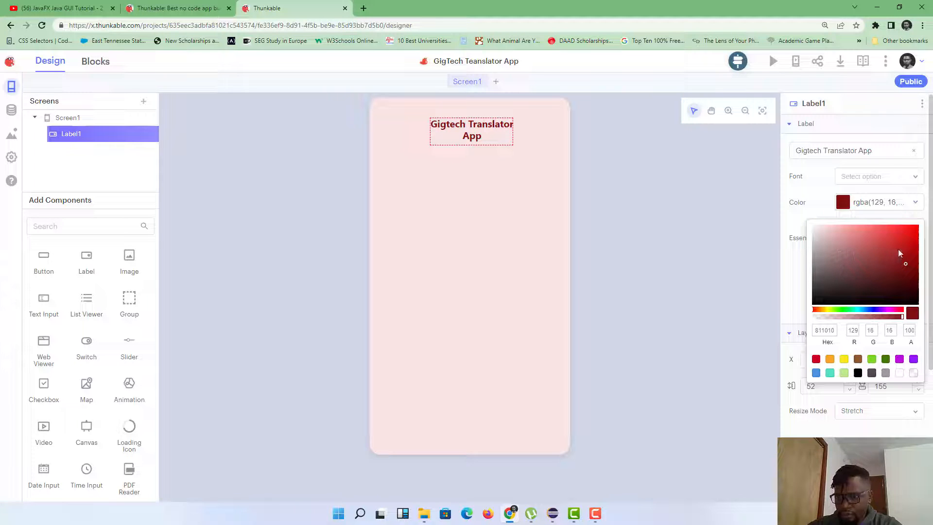
left_click(891, 252)
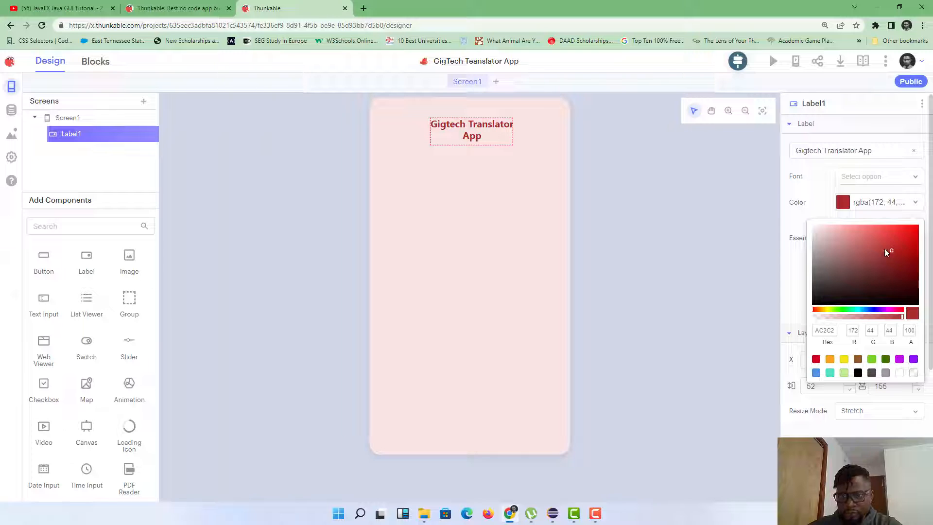
left_click(882, 253)
Step: Copy the title colour's hex value A13737 from the colour picker
left_click(797, 260)
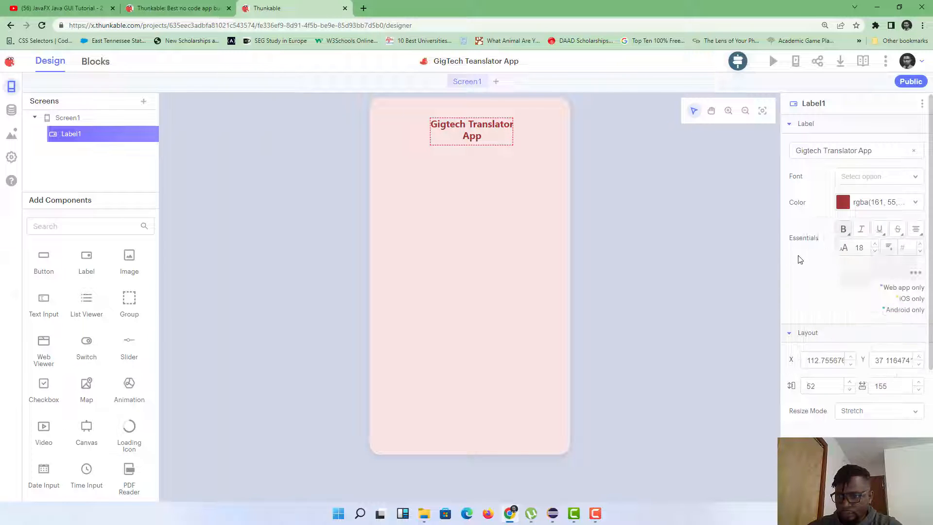
left_click(845, 203)
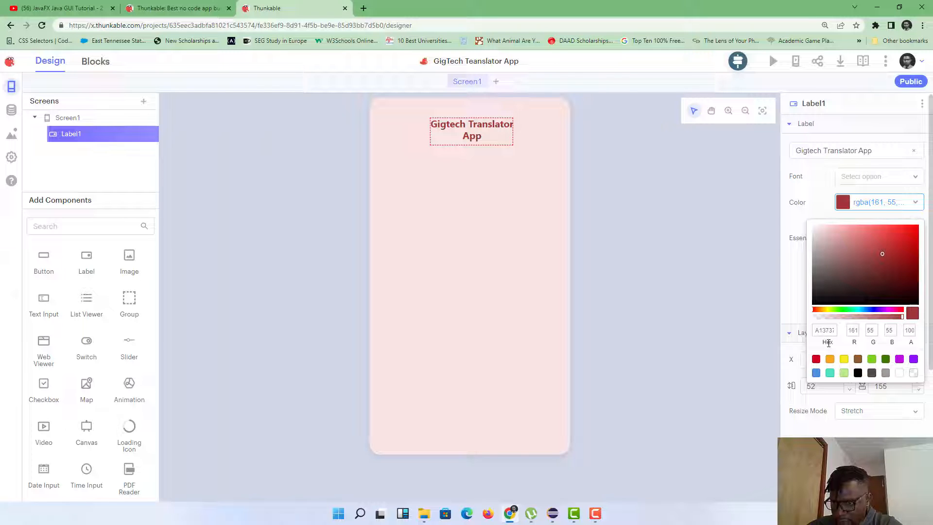
double_click(822, 331)
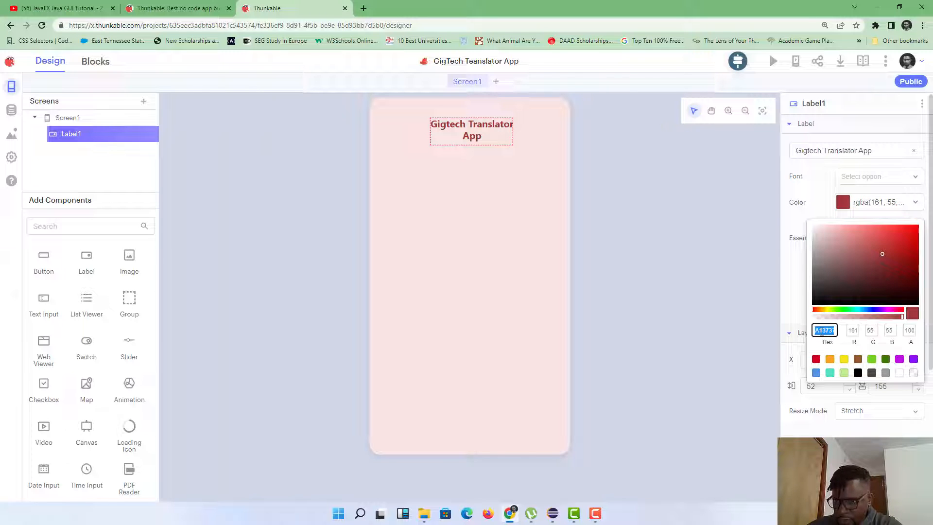
right_click(822, 330)
left_click(805, 371)
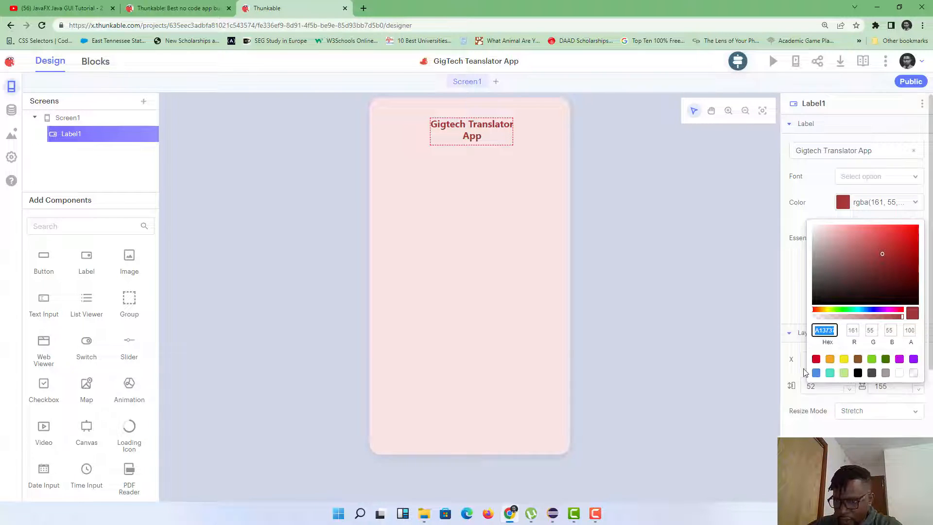
left_click(792, 311)
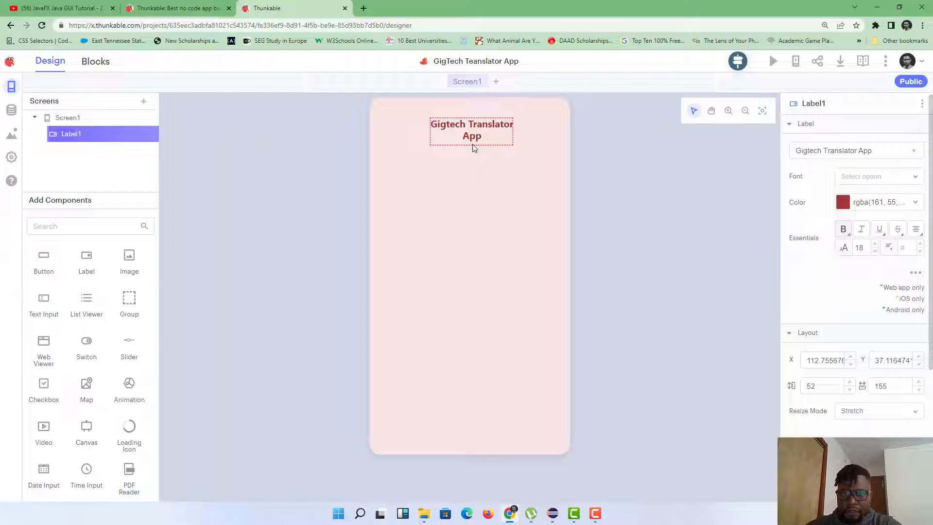
Step: Nudge the title label left and raise its font size to 23
left_click(477, 133)
mouse_move(477, 133)
left_mouse_down()
mouse_move(455, 132)
mouse_move(469, 132)
left_mouse_up()
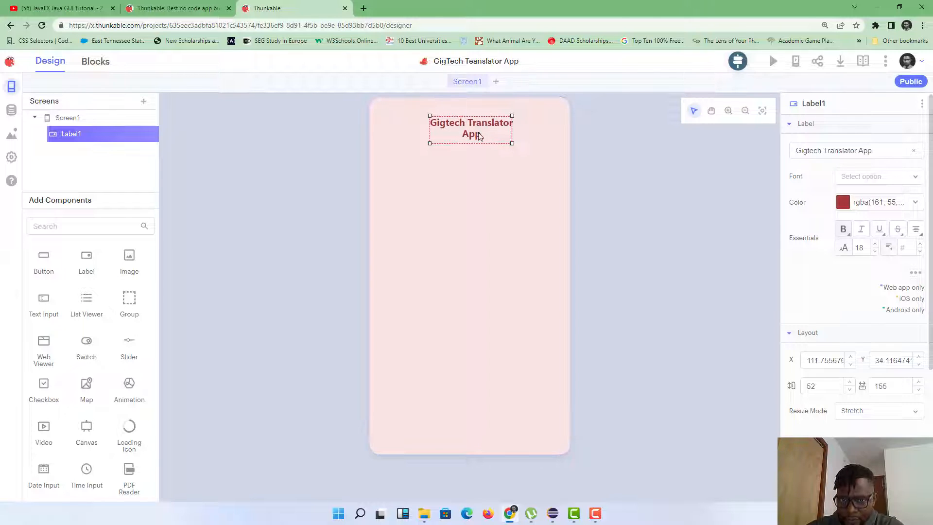
left_click(477, 179)
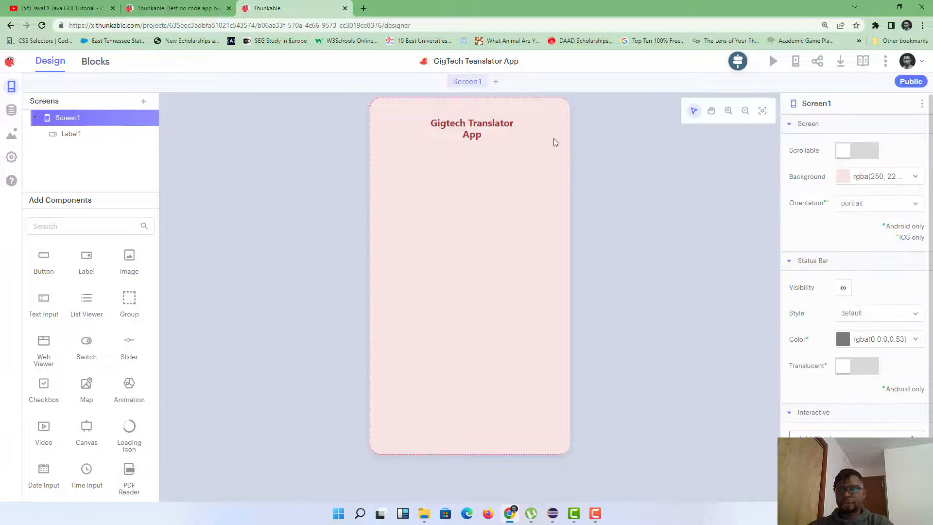
left_click(495, 135)
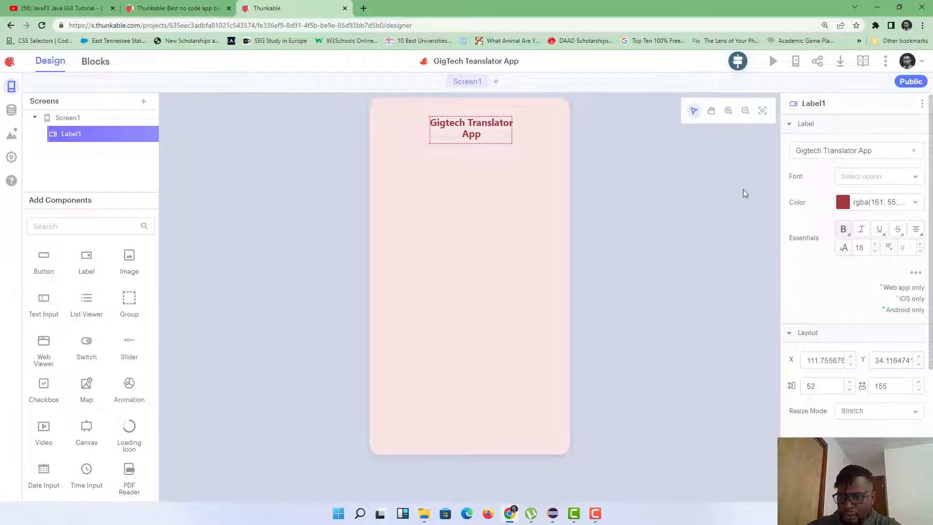
left_click(876, 245)
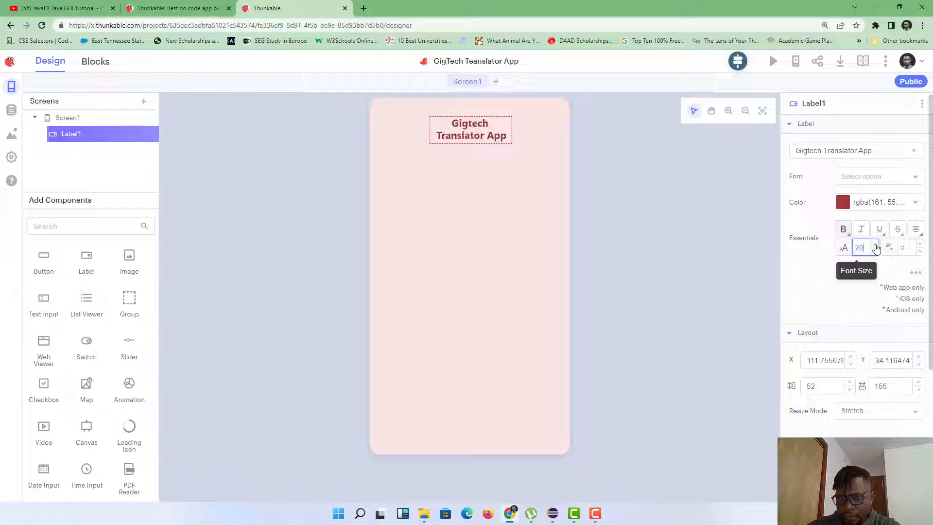
left_click(876, 245)
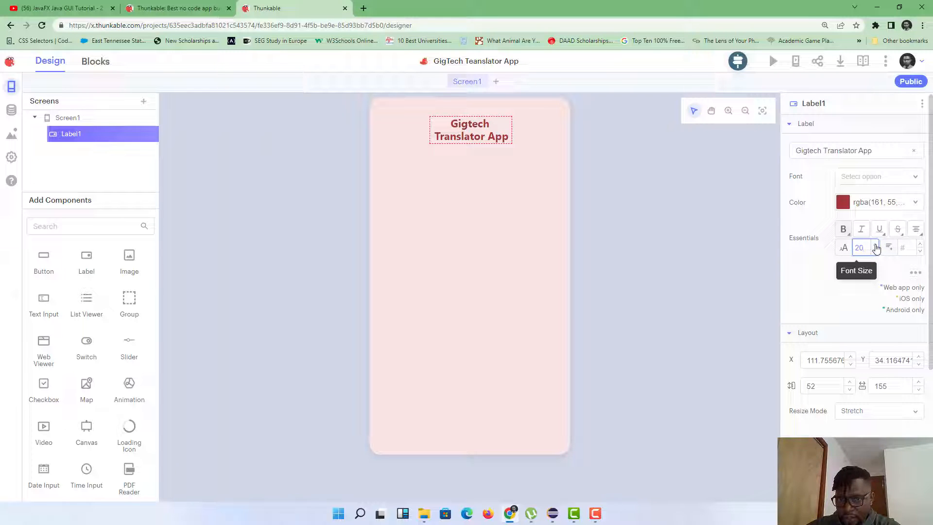
left_click(875, 246)
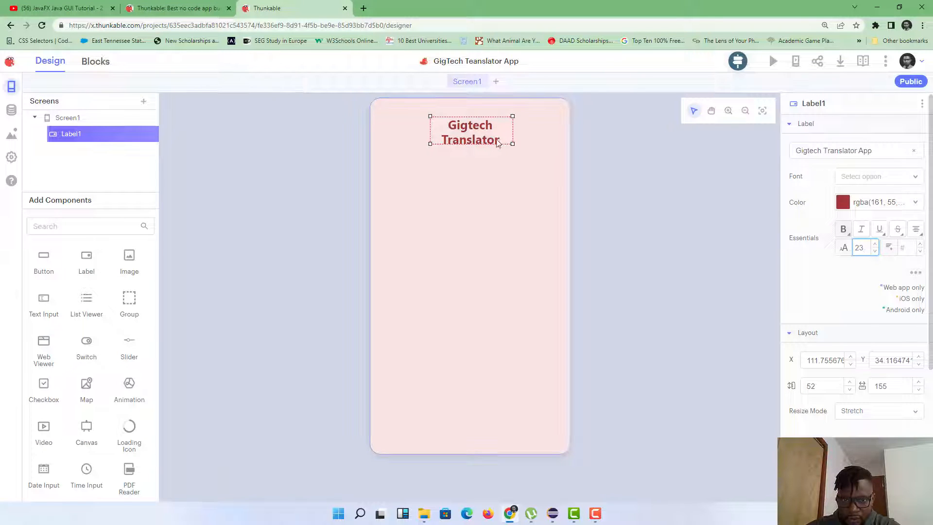
Step: Widen the title box and centre it horizontally at the top of the screen
left_click_drag(510, 140, 529, 149)
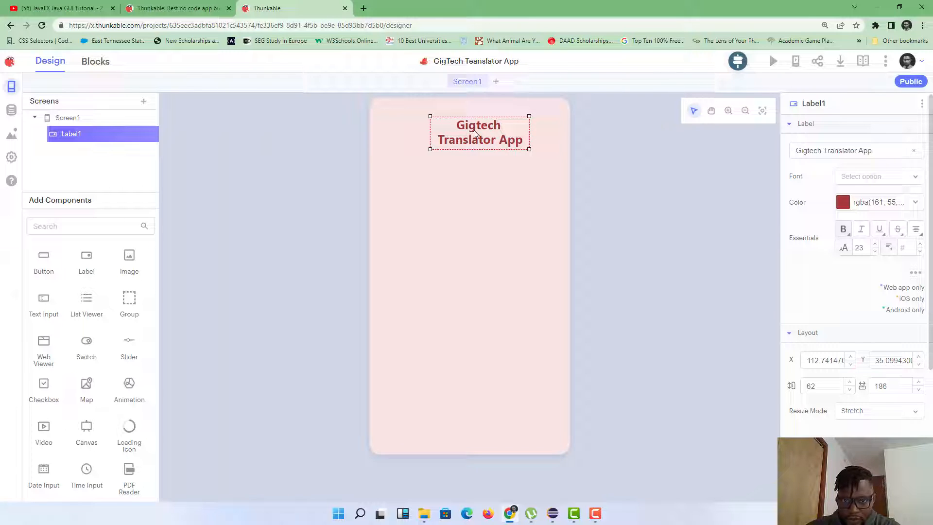
left_click_drag(468, 129, 460, 129)
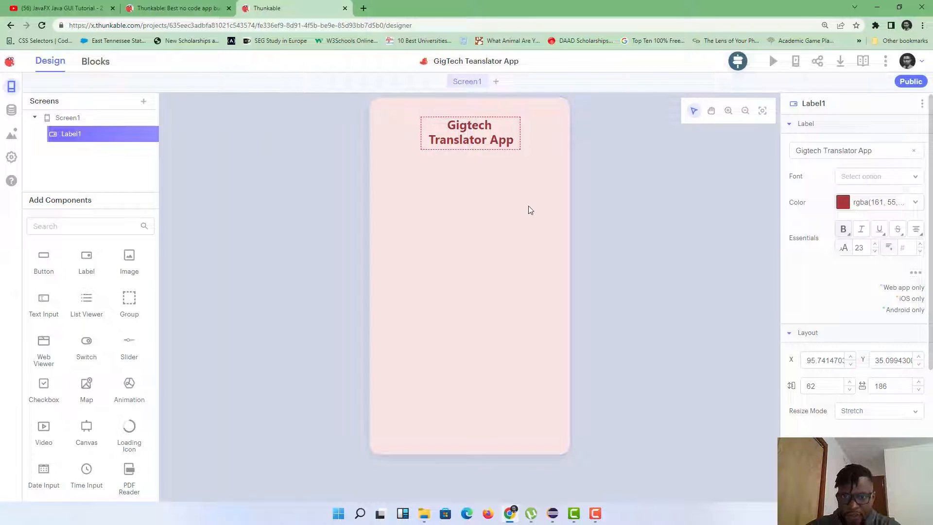
left_click(529, 205)
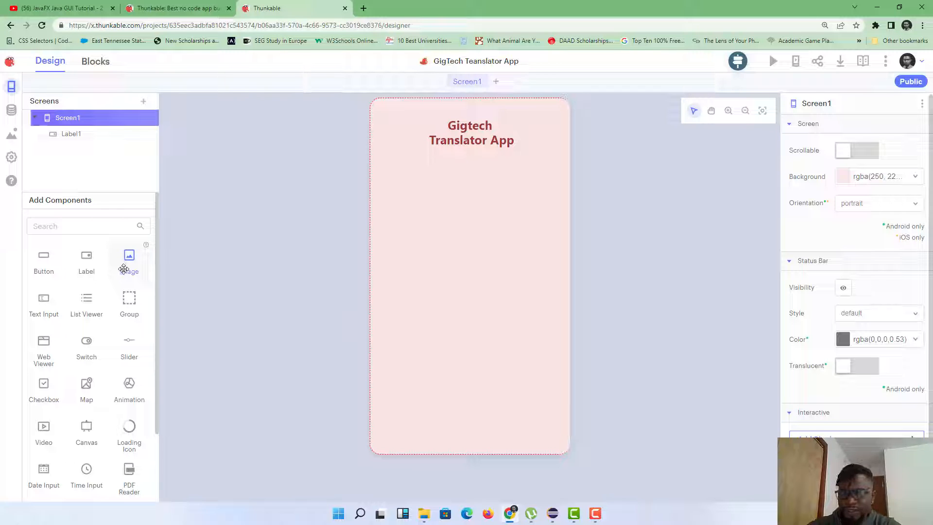
Step: Add Image1 below the title, enlarge it, and centre it on the vertical guide
left_click_drag(124, 267, 391, 224)
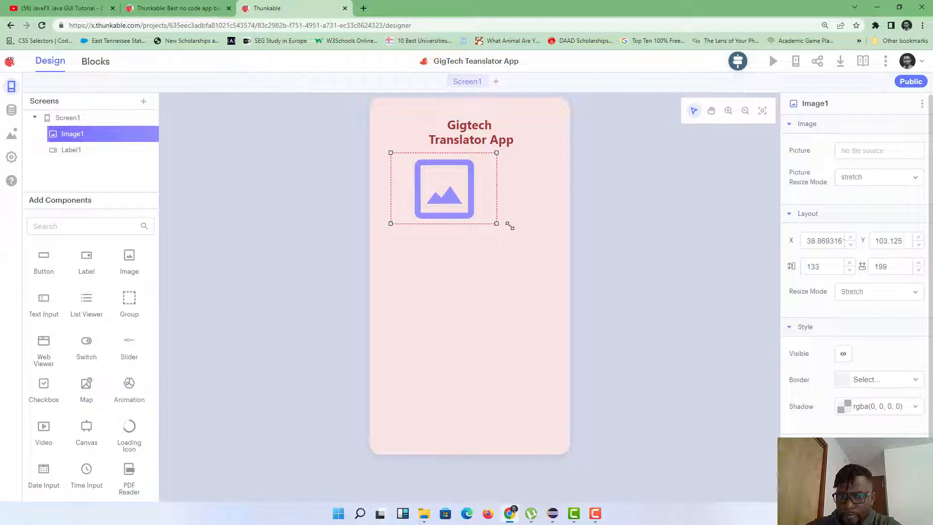
left_click_drag(497, 224, 536, 230)
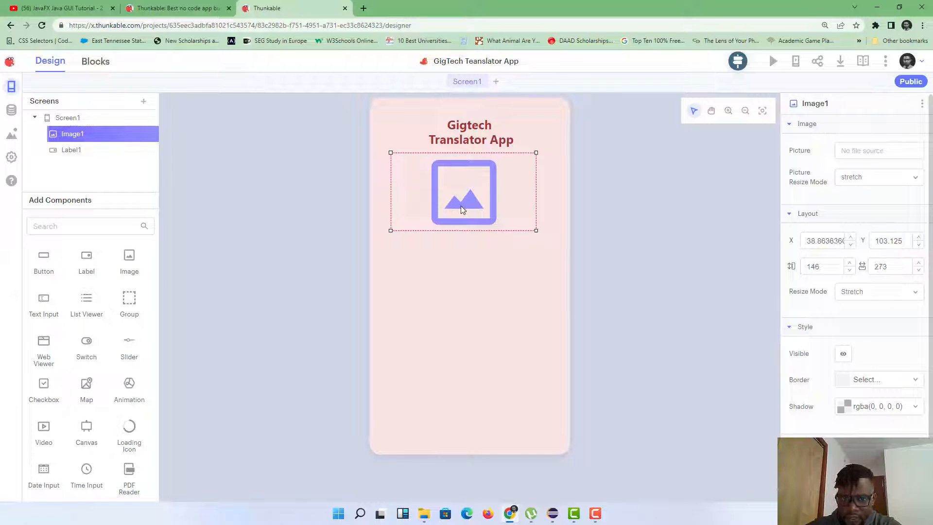
mouse_move(461, 206)
left_mouse_down()
mouse_move(486, 206)
mouse_move(465, 208)
left_mouse_up()
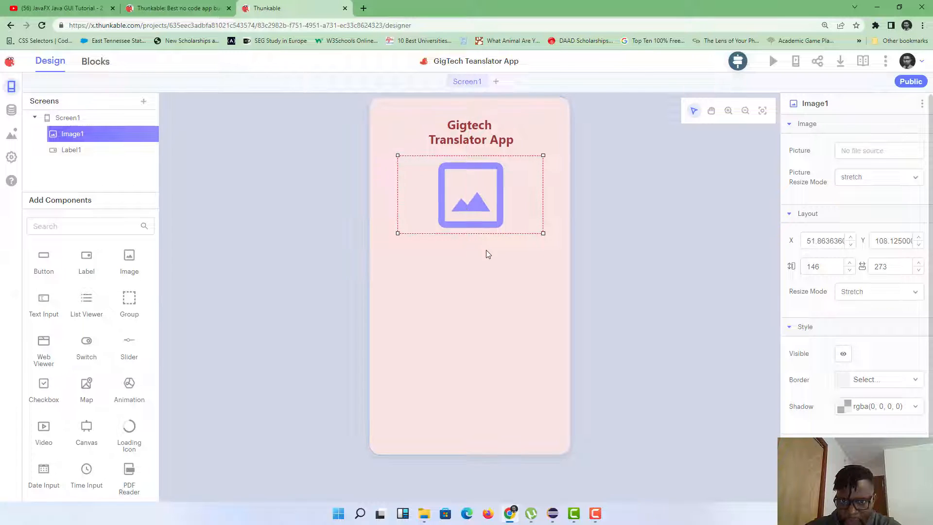
left_click(517, 256)
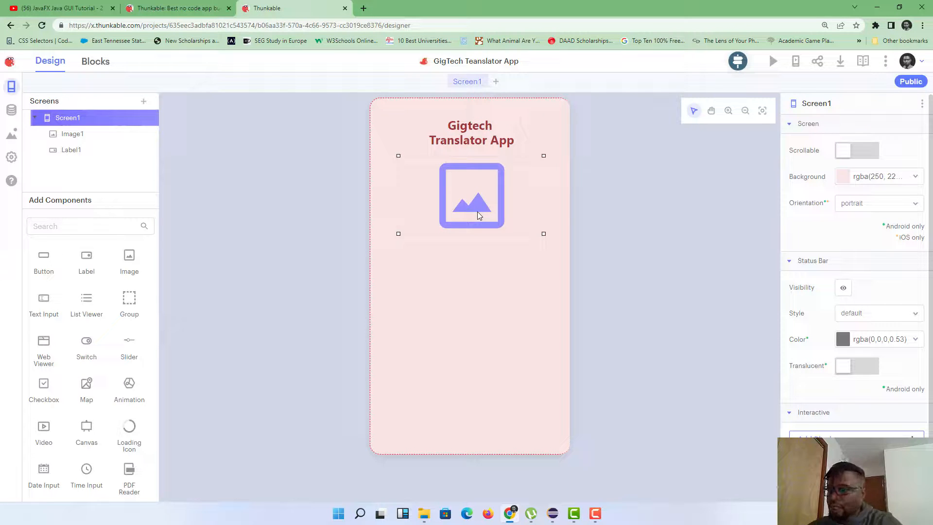
left_click(88, 136)
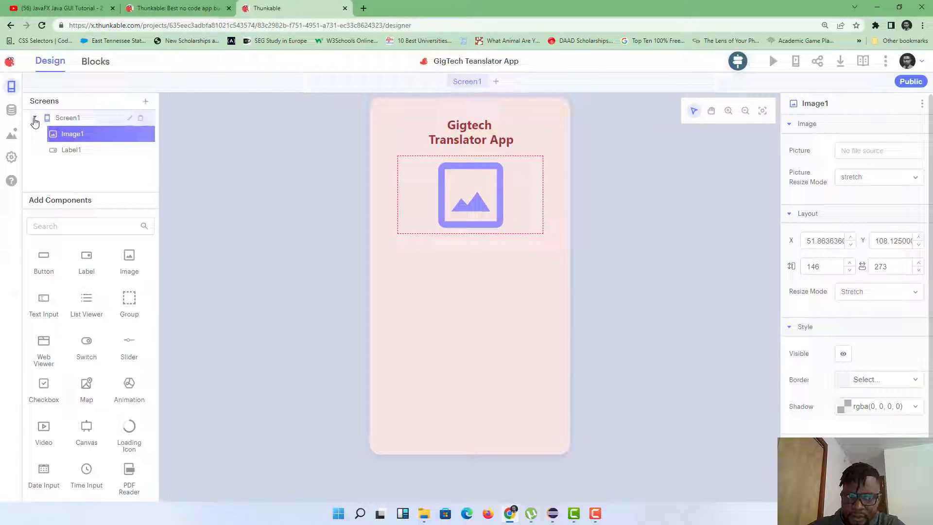
left_click(35, 118)
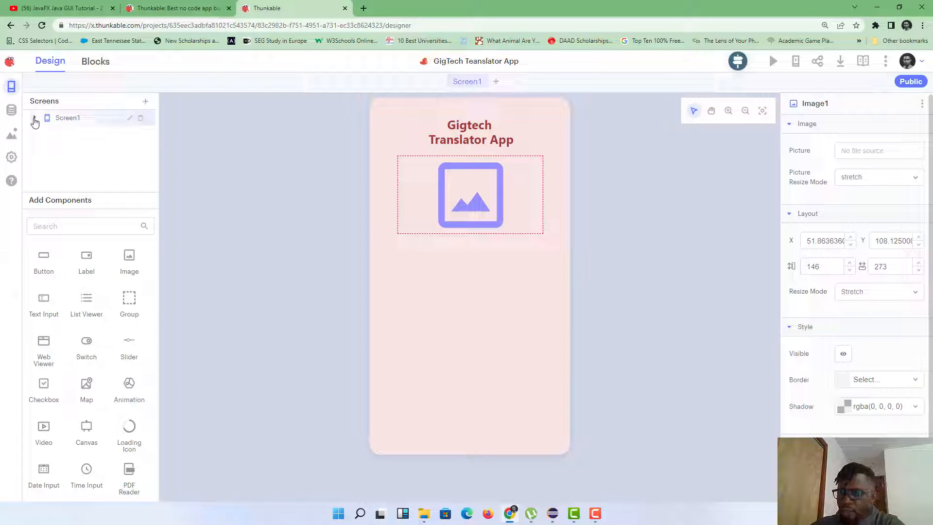
left_click(34, 119)
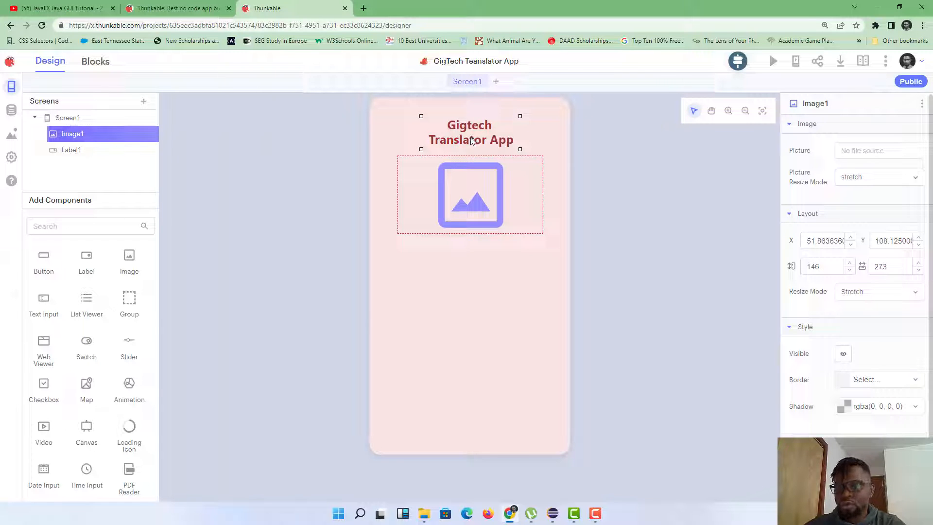
left_click(36, 119)
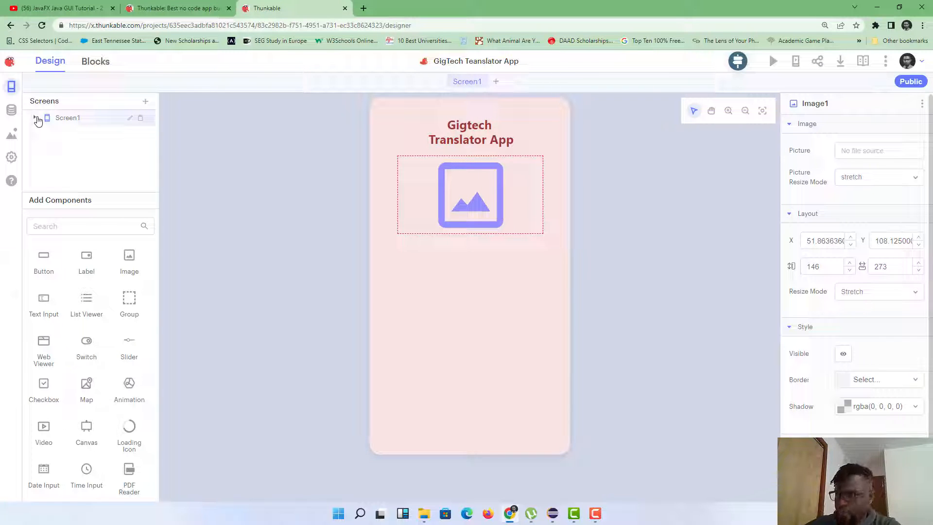
left_click(36, 119)
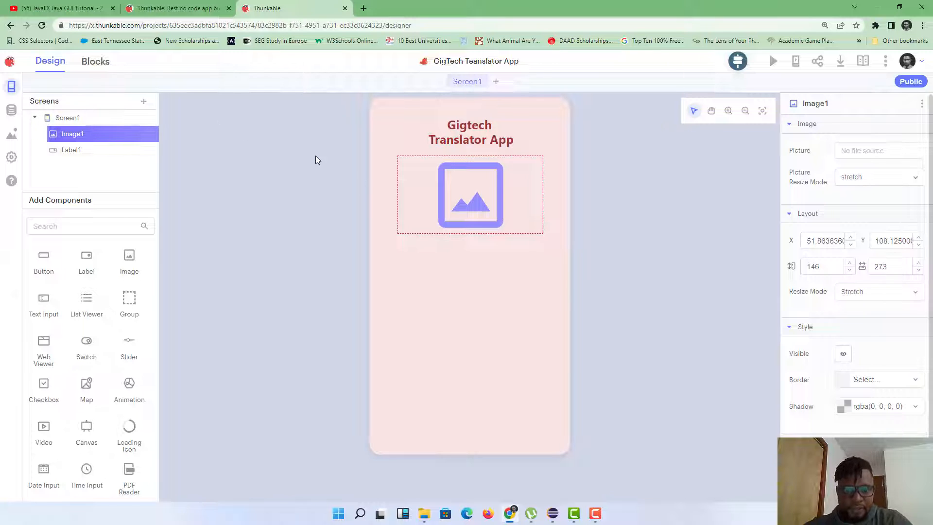
left_click(491, 270)
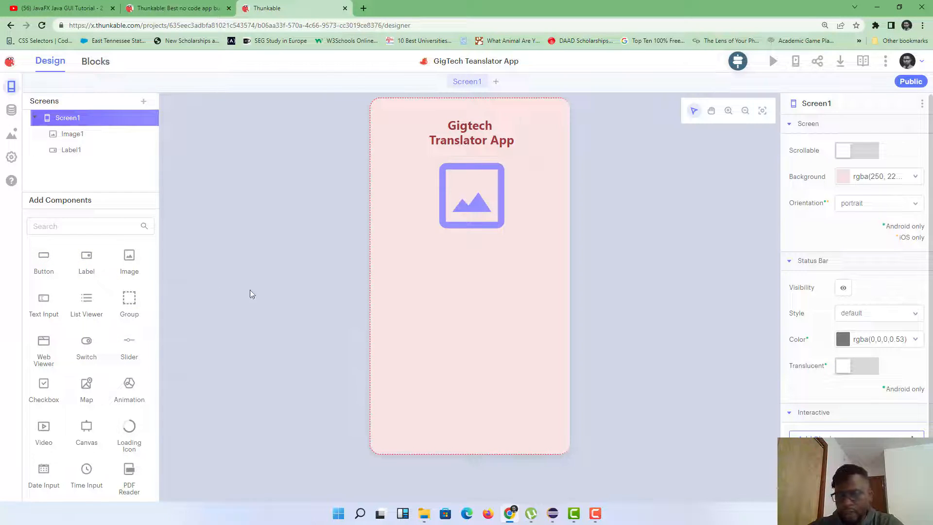
Step: Add a new label below the image and set its text to 'Username'
left_click_drag(86, 258, 411, 271)
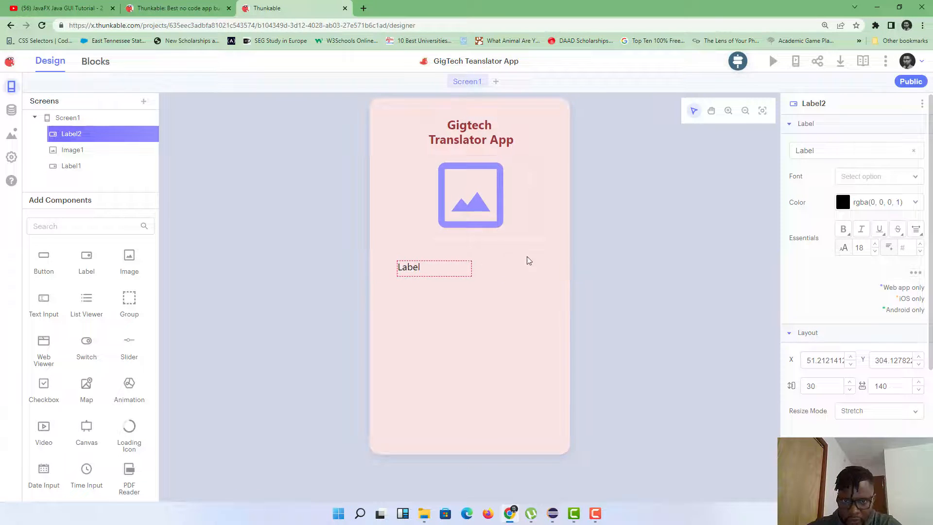
left_click(824, 150)
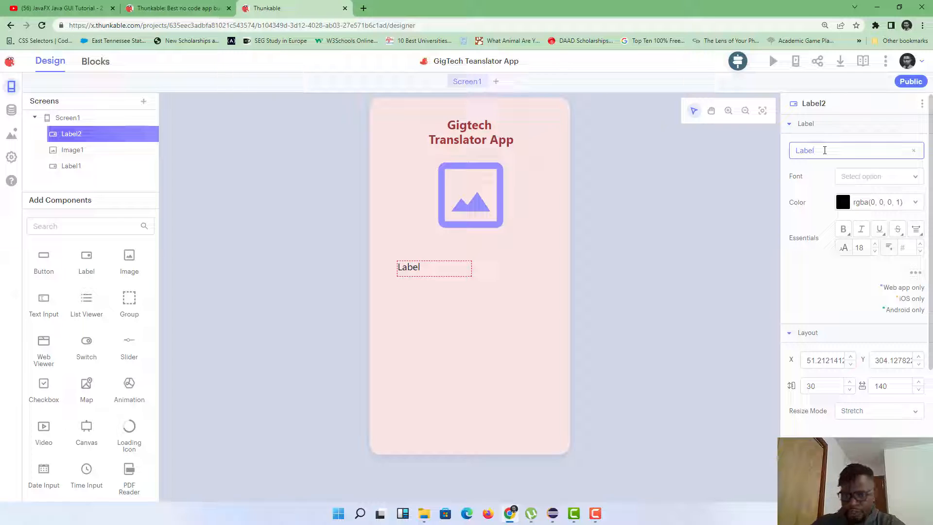
key("BackSpace")
key("BackSpace")
key("BackSpace")
key("BackSpace")
key("BackSpace")
type("Use")
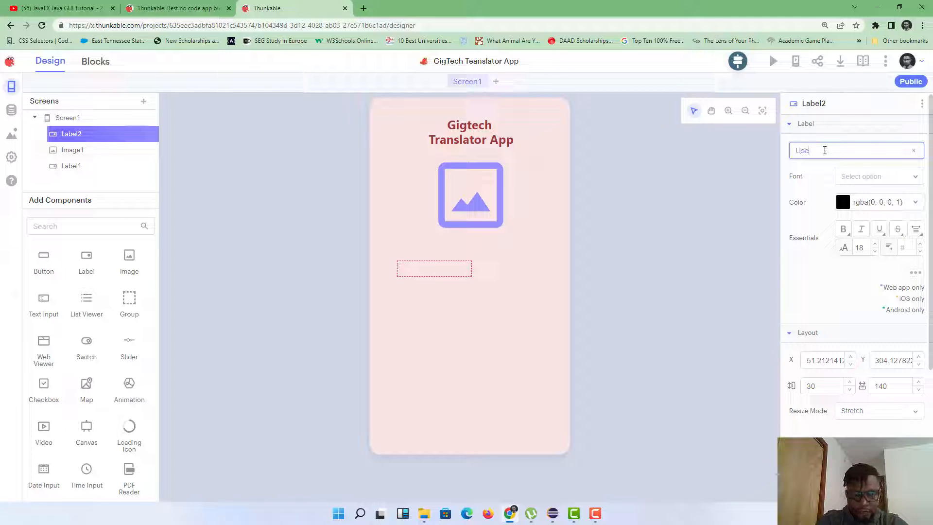
type("rname")
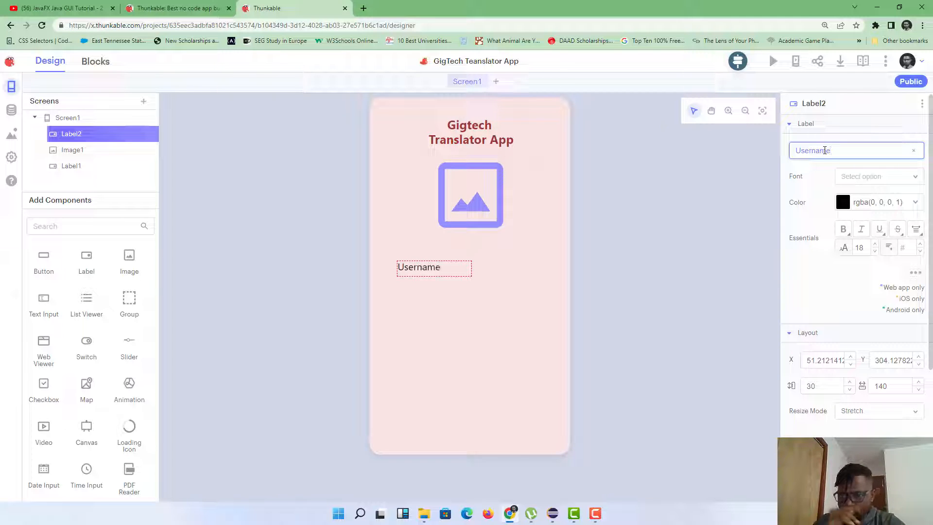
Step: Make the Username label bold with dark red text colour A13737
left_click(840, 230)
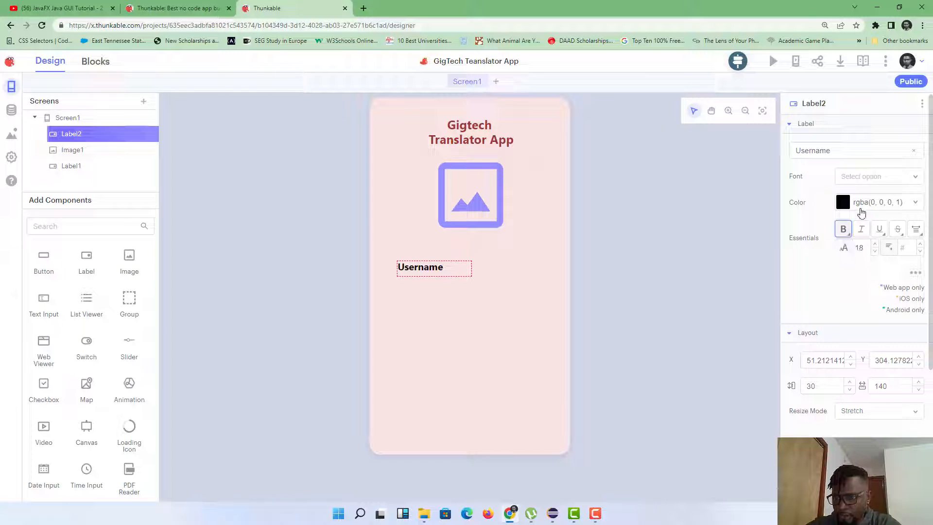
left_click(845, 205)
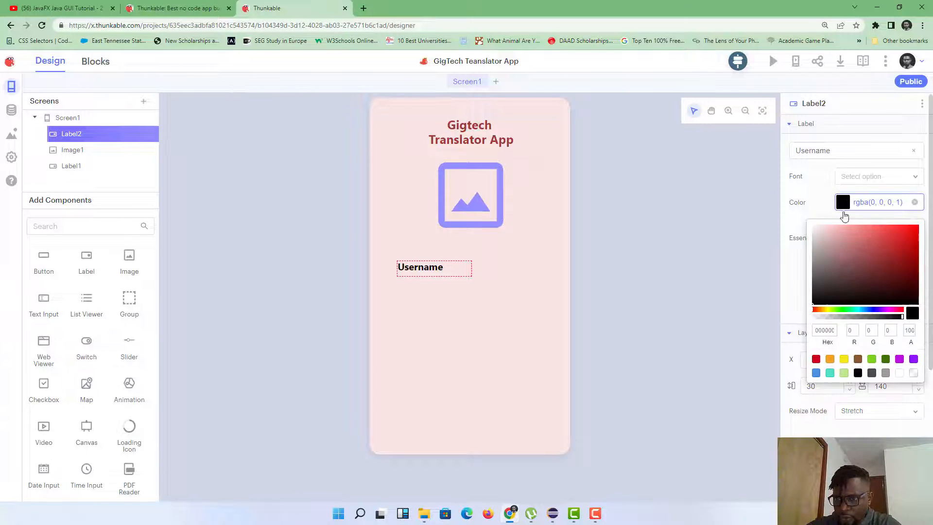
double_click(824, 331)
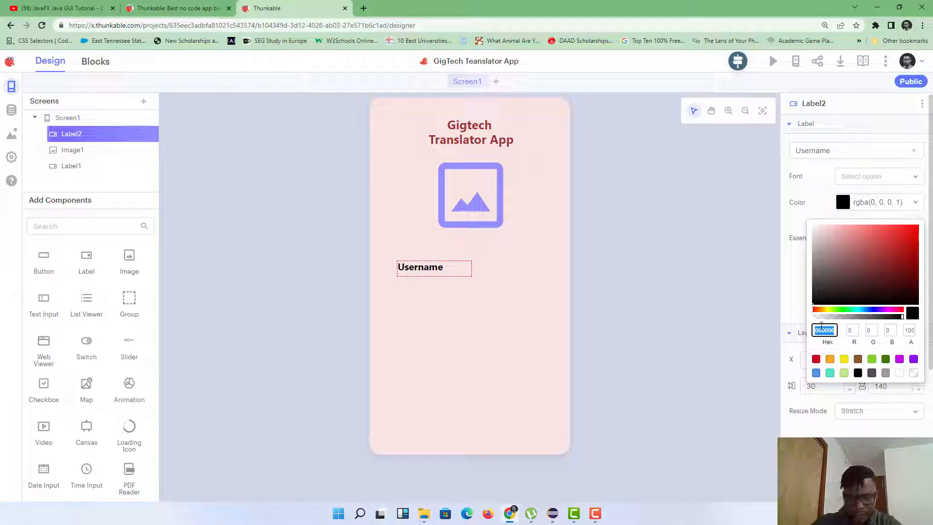
type("#A13737")
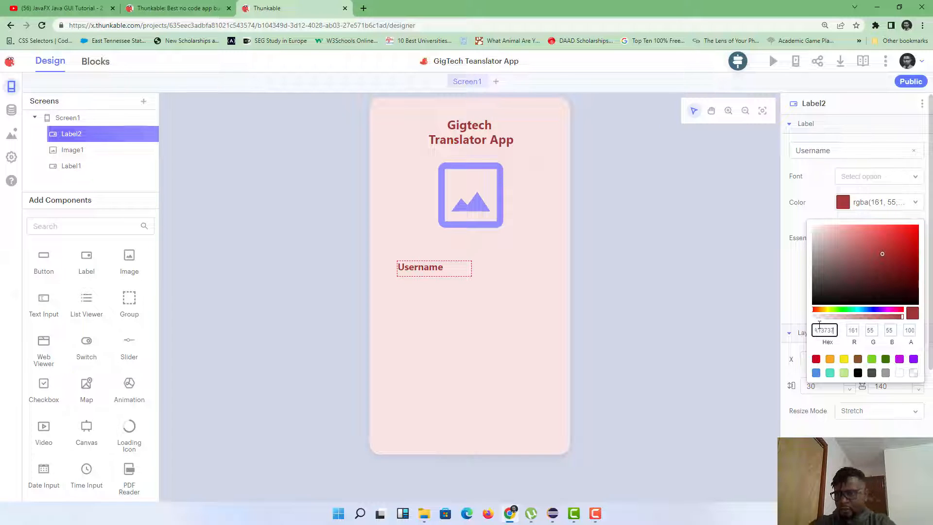
left_click(795, 303)
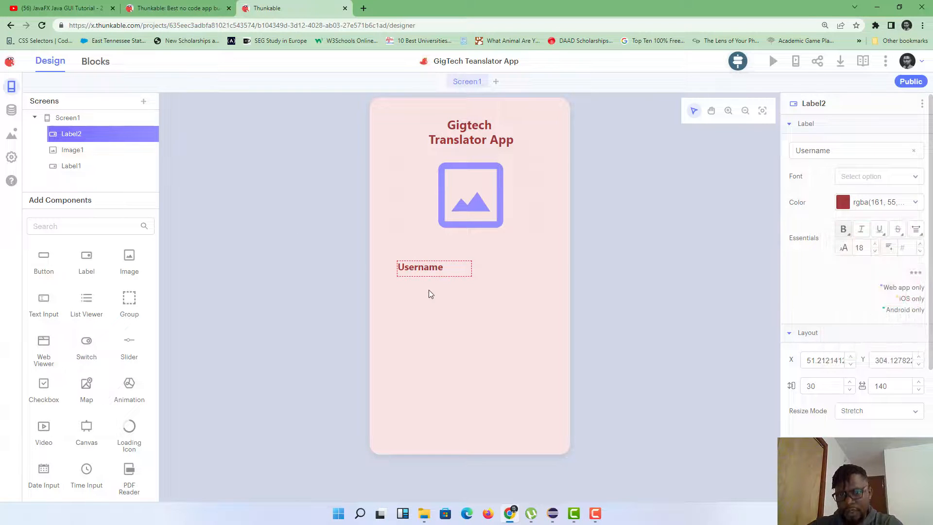
left_click(430, 270)
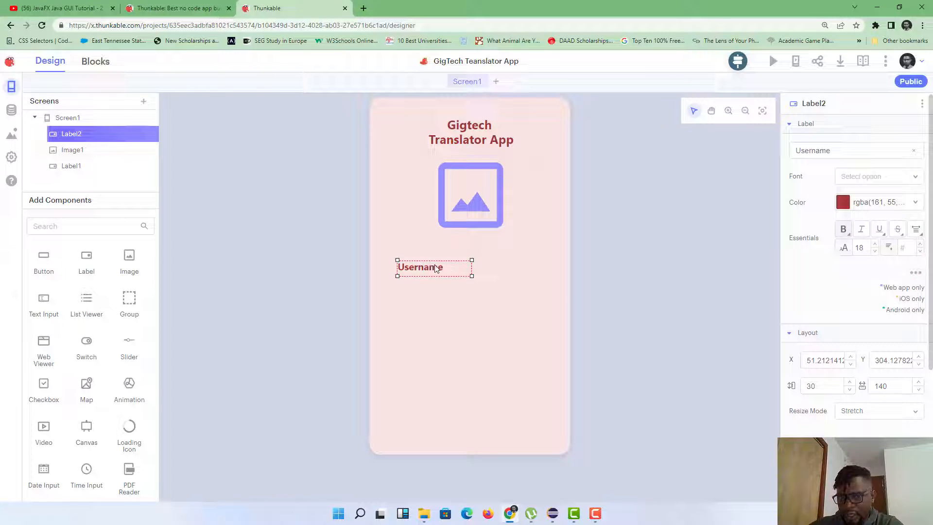
left_click(495, 217)
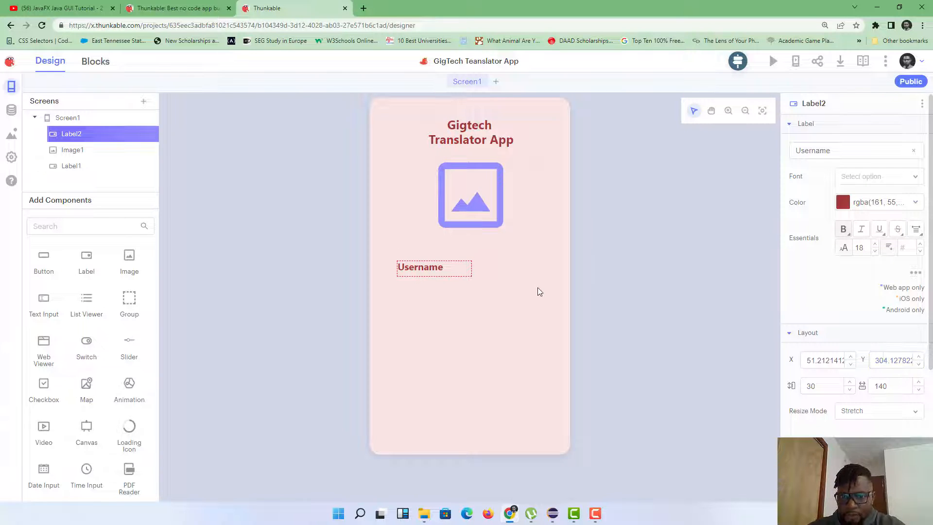
left_click(523, 293)
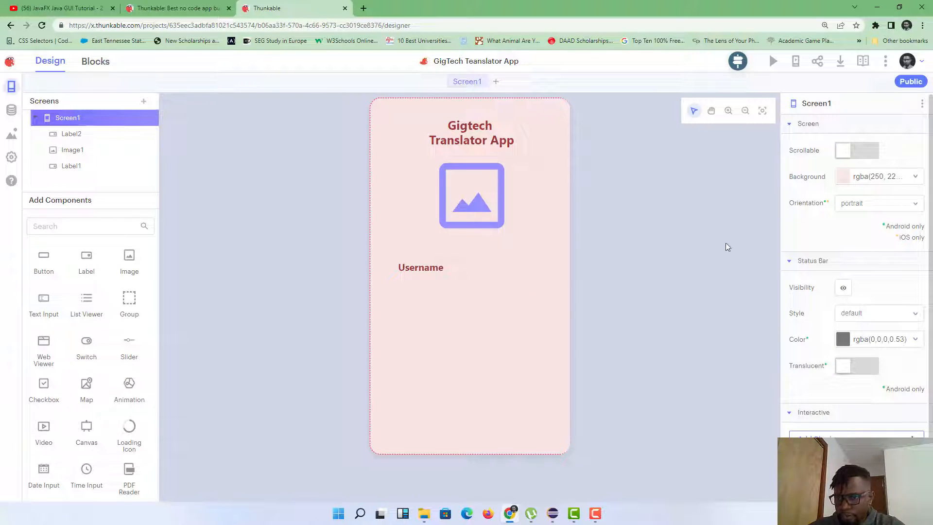
Step: Rename the Label2 component to UsernameLbl
left_click(414, 267)
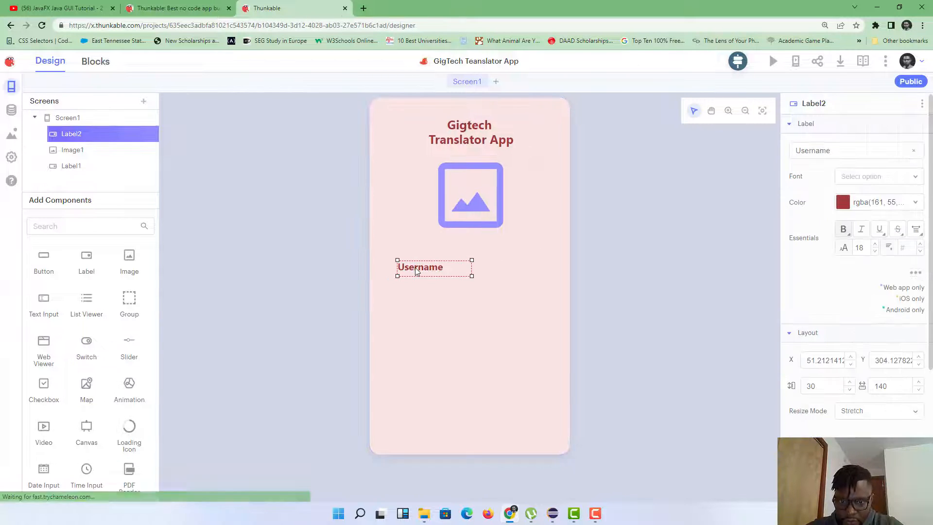
left_click(921, 104)
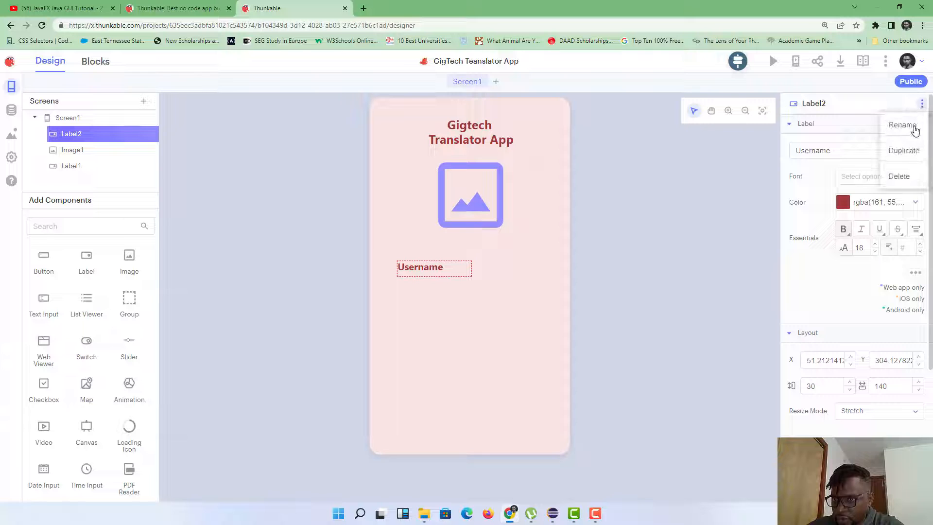
left_click(915, 127)
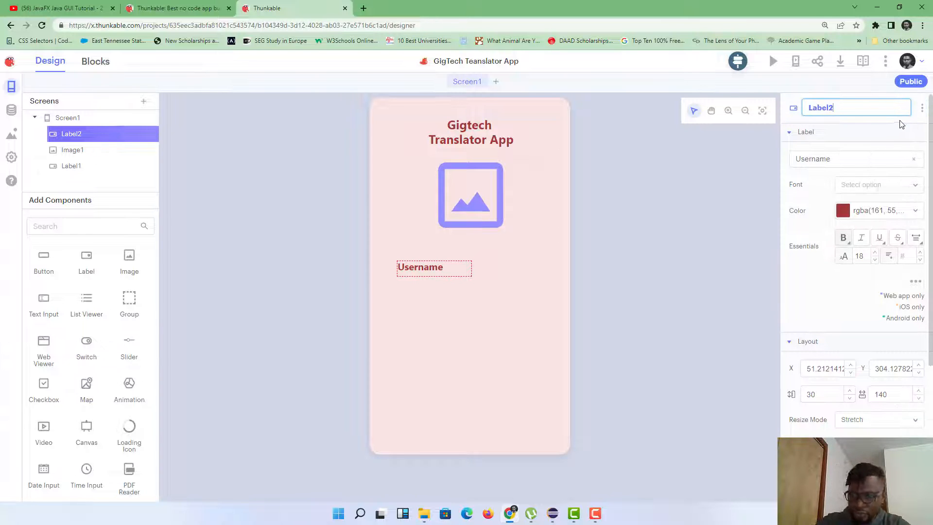
key("BackSpace")
key("BackSpace")
key("BackSpace")
key("BackSpace")
key("BackSpace")
key("BackSpace")
type("U")
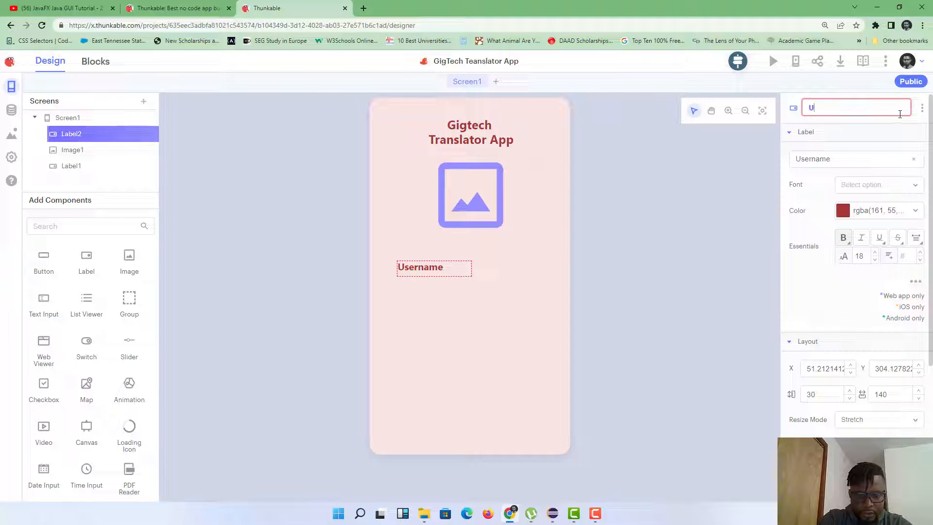
type("sr")
key("BackSpace")
type("e")
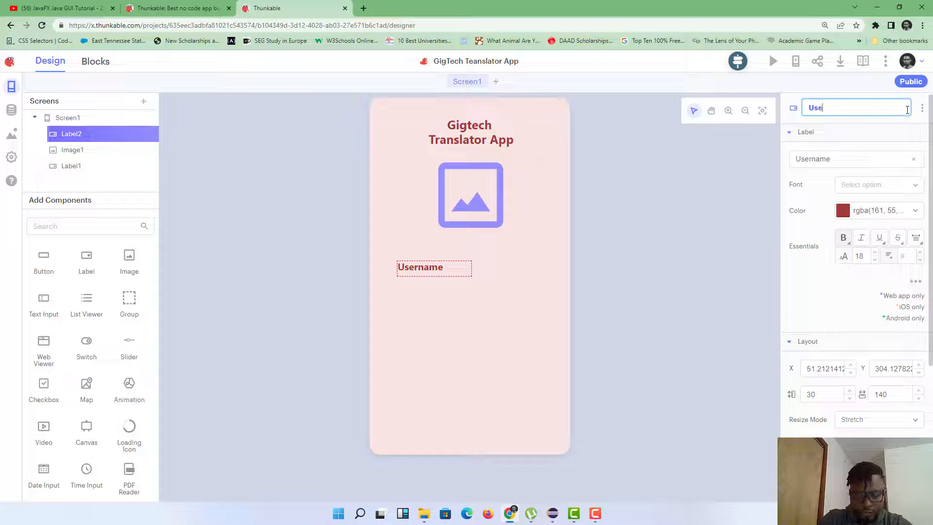
type("rnameLbl")
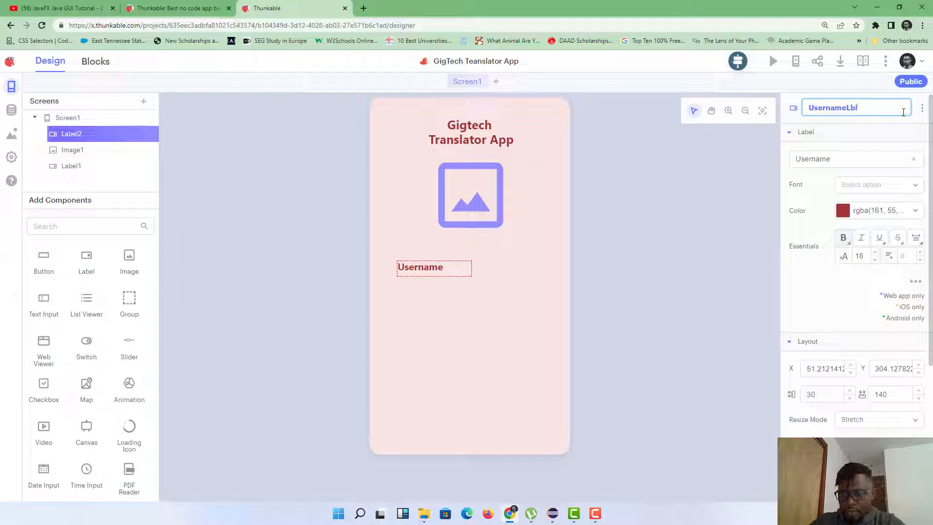
key("Return")
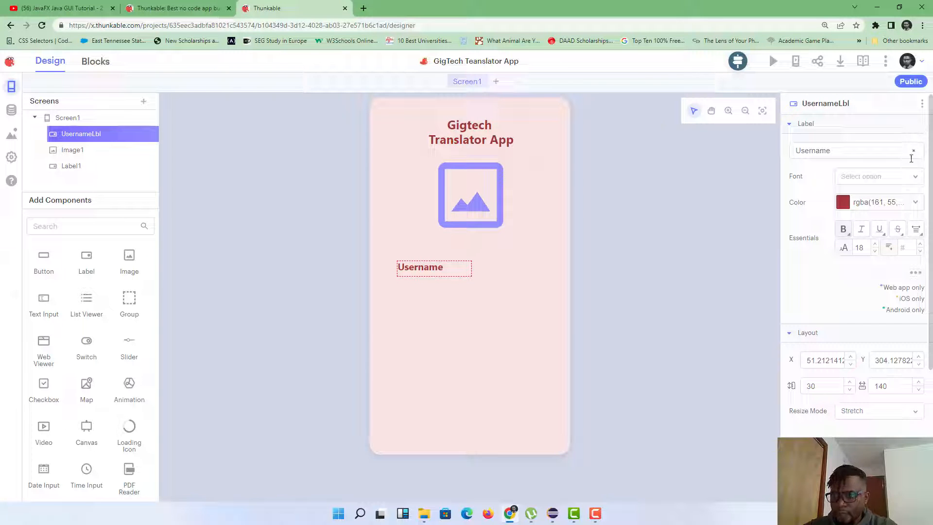
Step: Set the Username label's font to Nunito
left_click(917, 180)
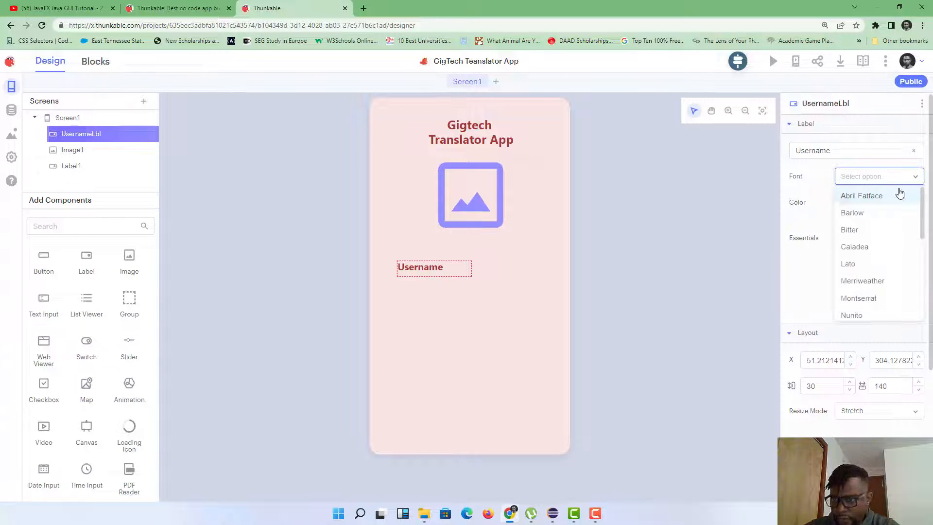
left_click(851, 315)
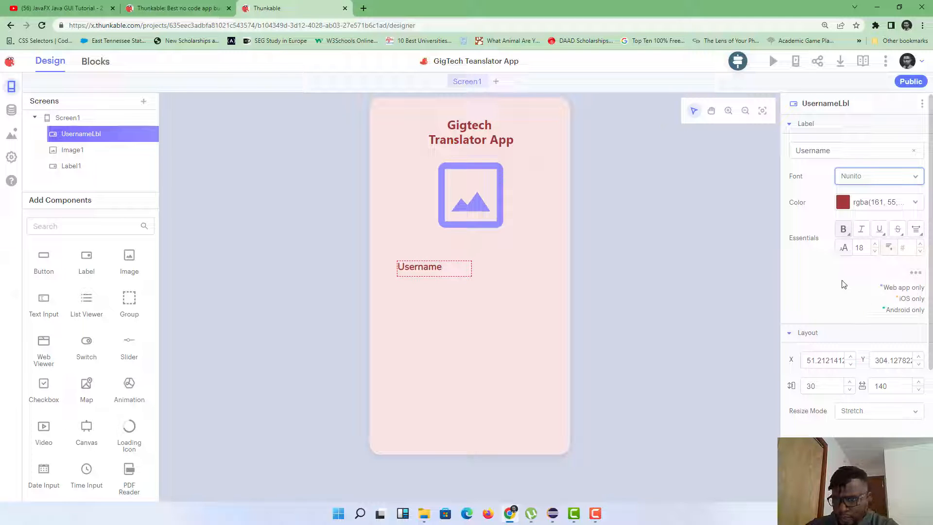
scroll(865, 244, "down", 1)
scroll(866, 244, "up", 1)
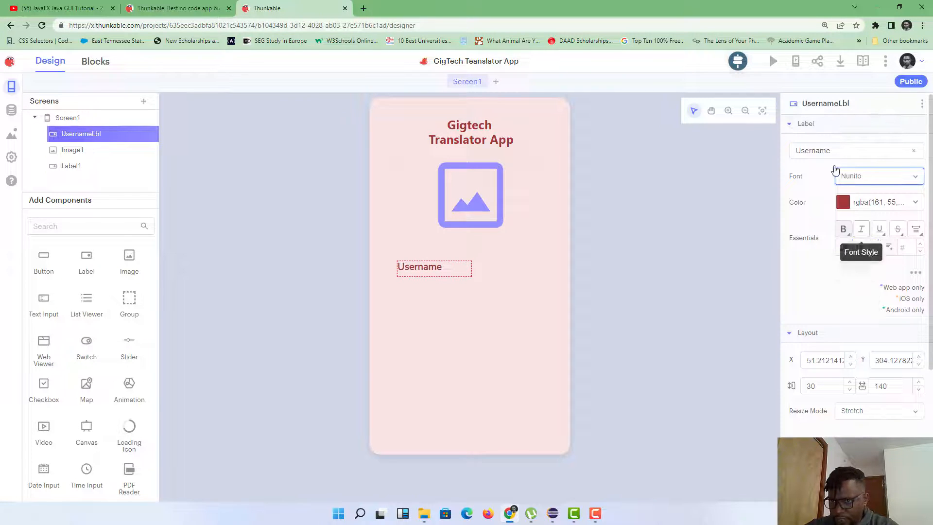
left_click(788, 127)
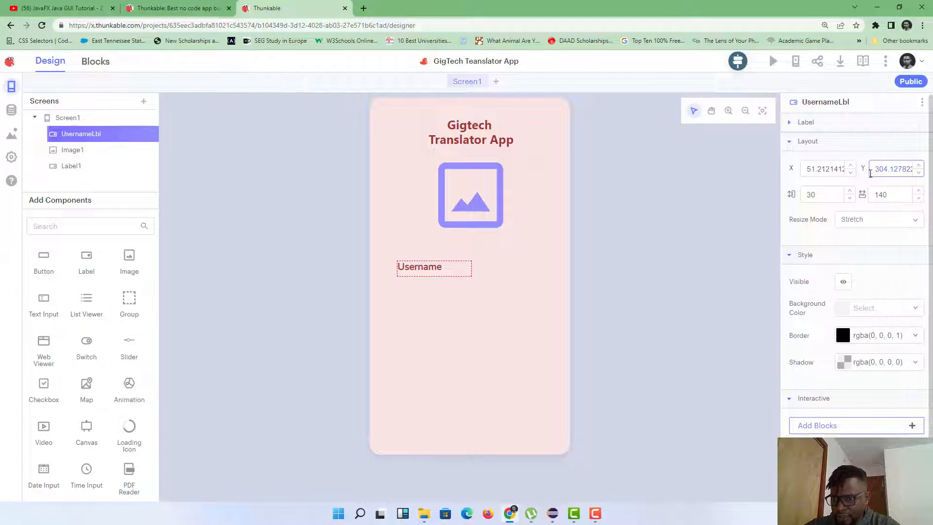
Step: Toggle the Username label's visibility off and back on, then deselect it
left_click(843, 286)
left_click(844, 287)
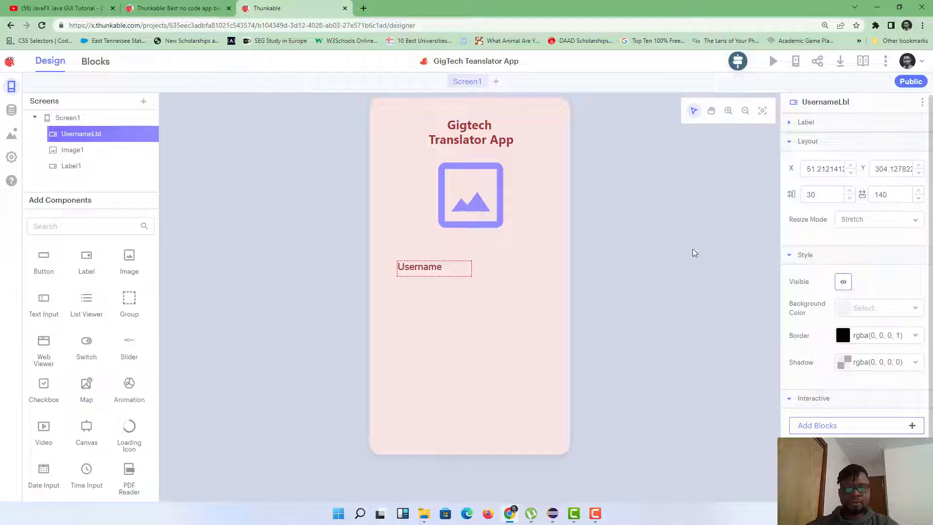
left_click(551, 284)
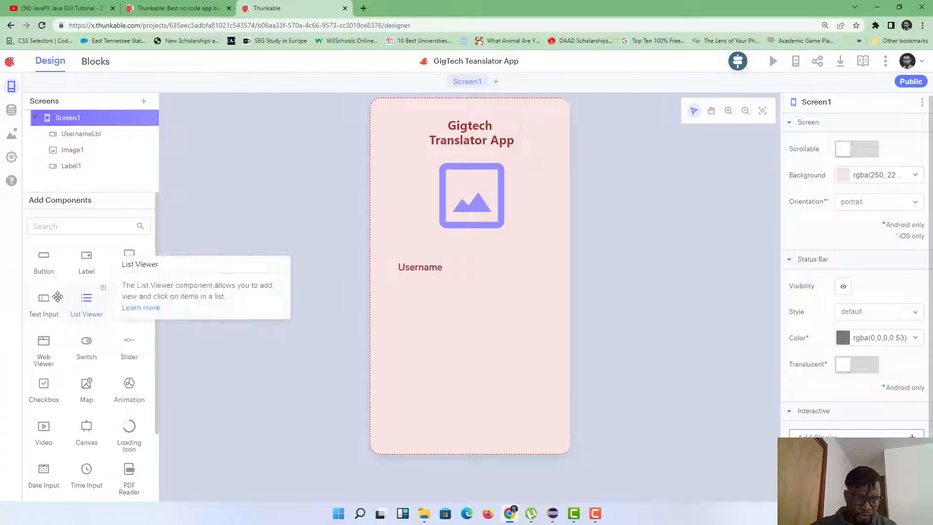
Step: Add a text input below the Username label and widen it
left_click_drag(58, 296, 422, 290)
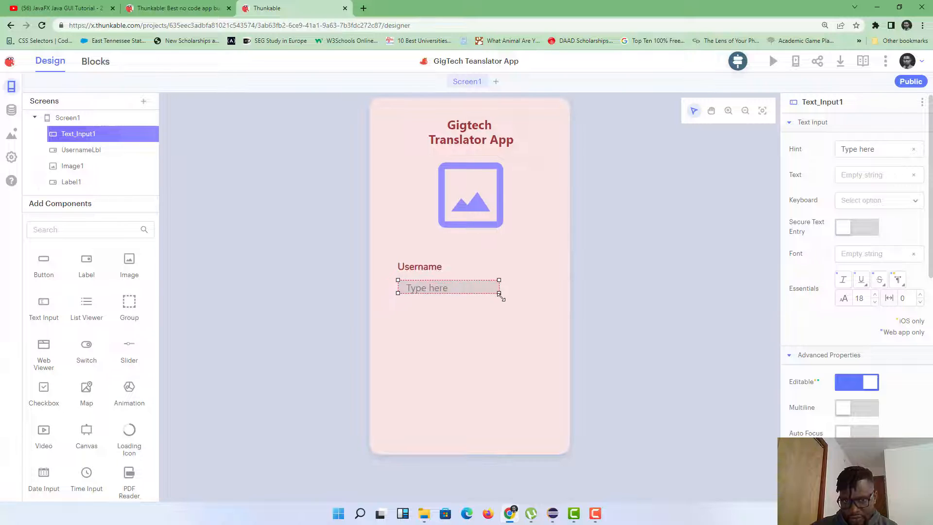
left_click_drag(500, 293, 517, 298)
left_click_drag(534, 303, 550, 303)
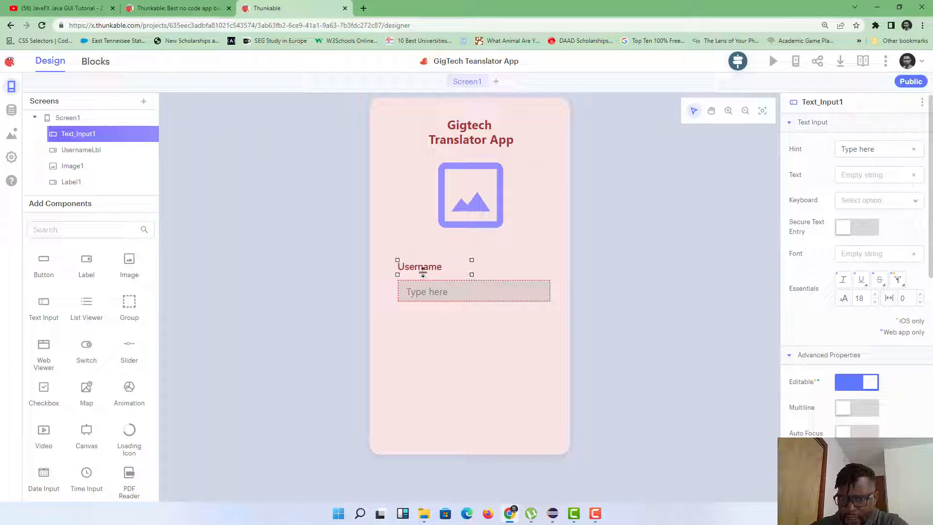
Step: Check the title, image and label, then nudge the text input into place beneath Username
left_click(454, 271)
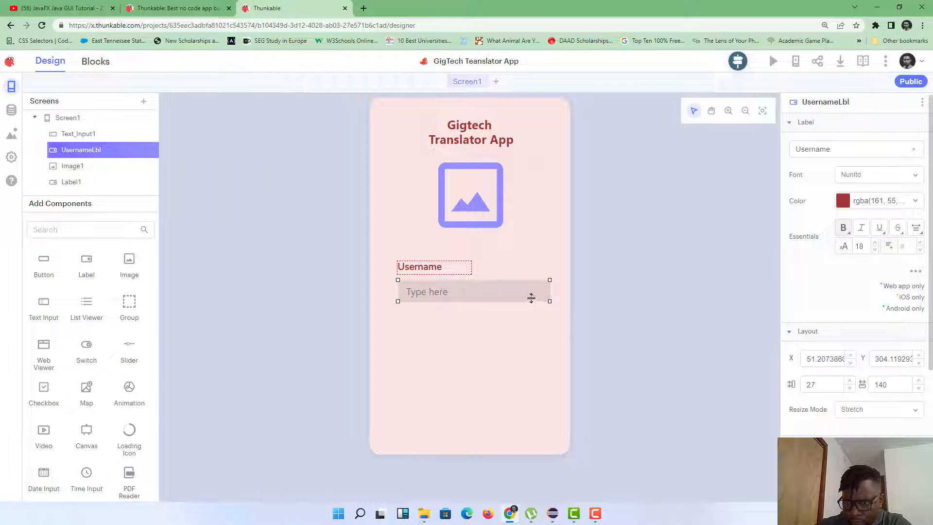
left_click(476, 184)
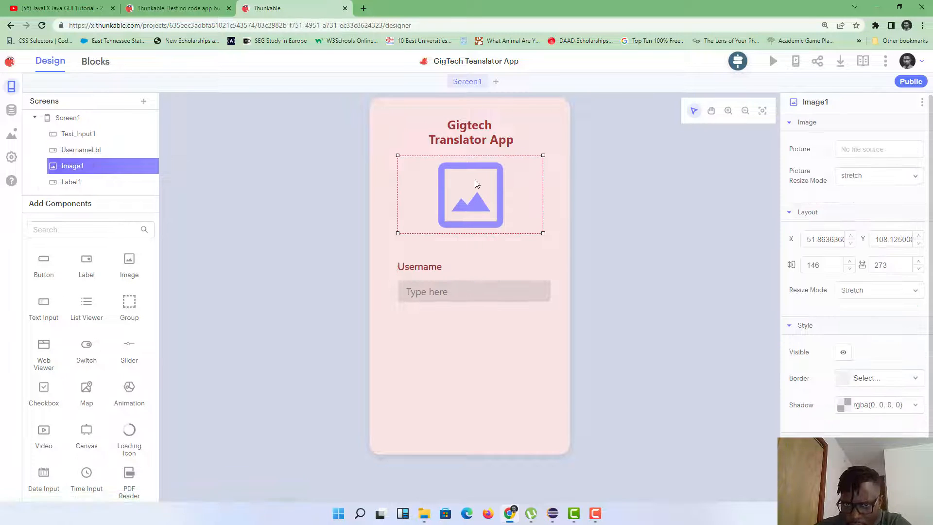
left_click(491, 145)
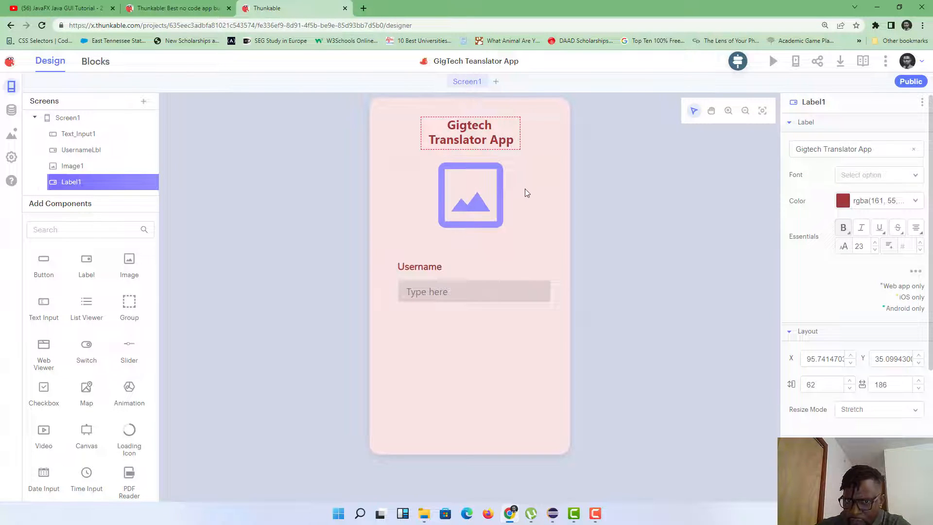
left_click(516, 218)
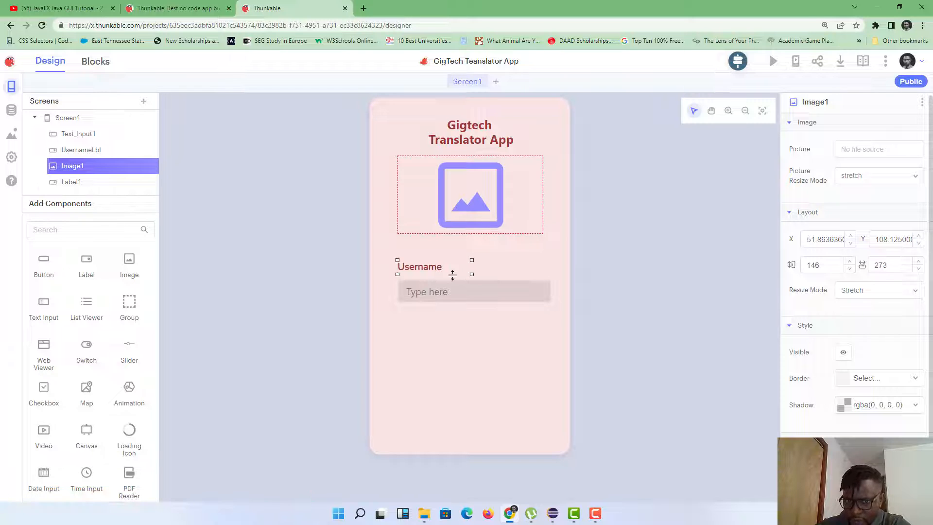
left_click(453, 273)
left_click(482, 294)
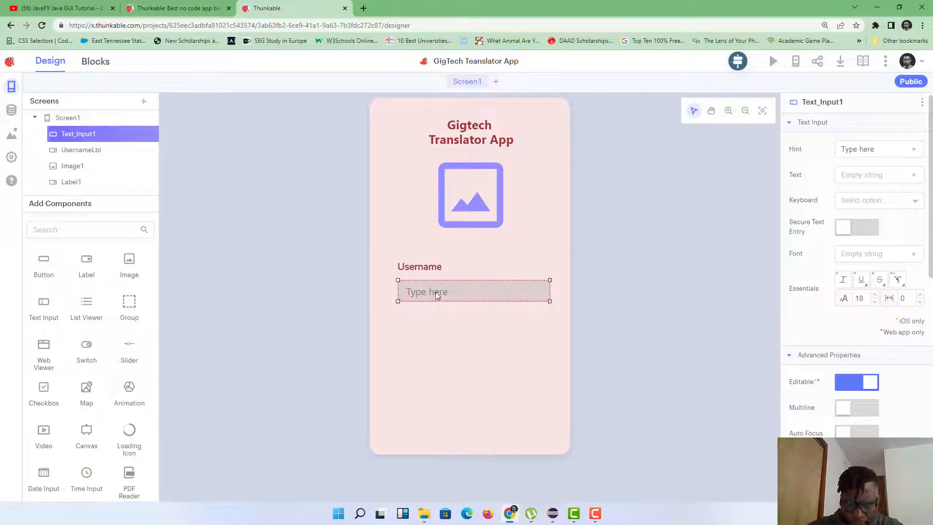
left_click_drag(439, 289, 451, 290)
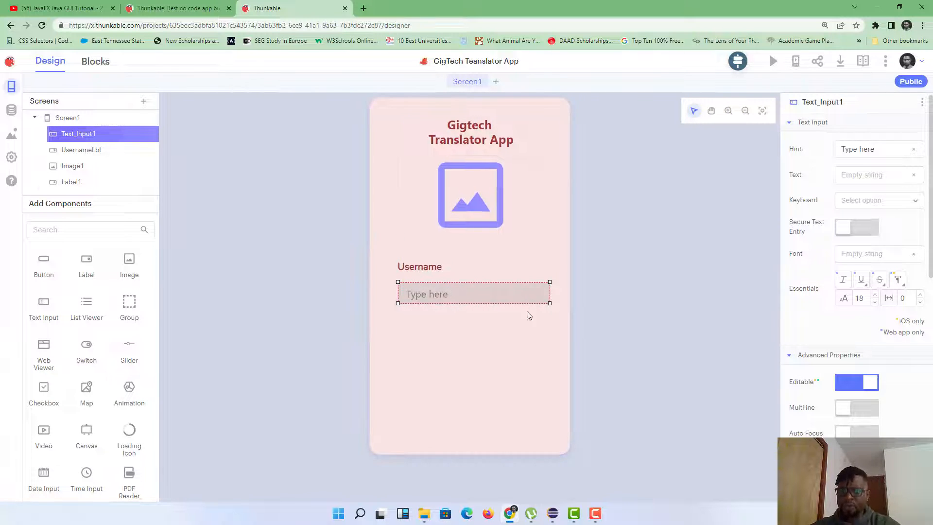
left_click(535, 339)
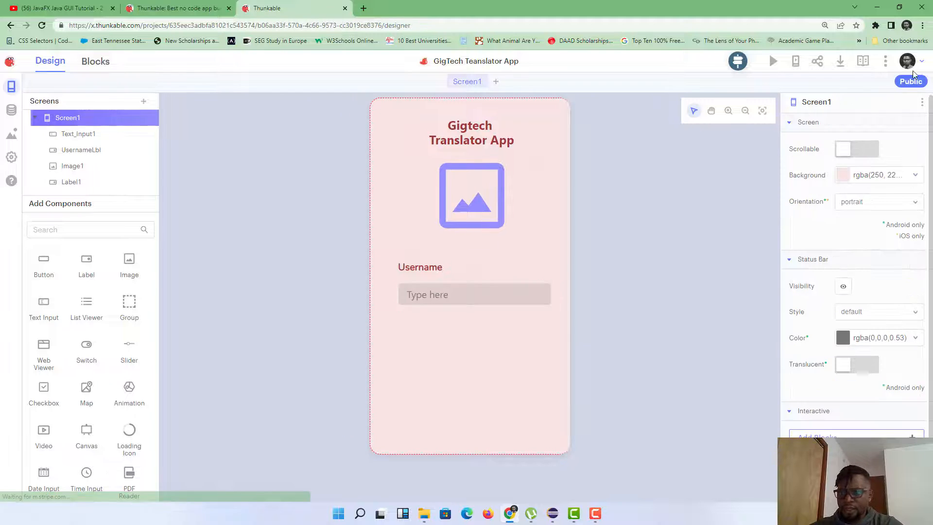
Step: Change the username input's hint to 'Username Here' and centre it under the label
left_click(505, 295)
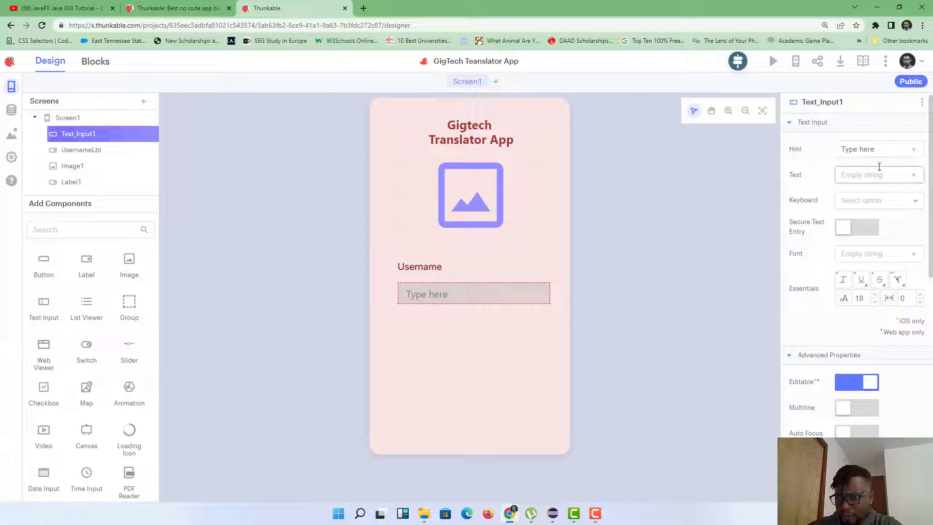
left_click(866, 174)
left_click(892, 149)
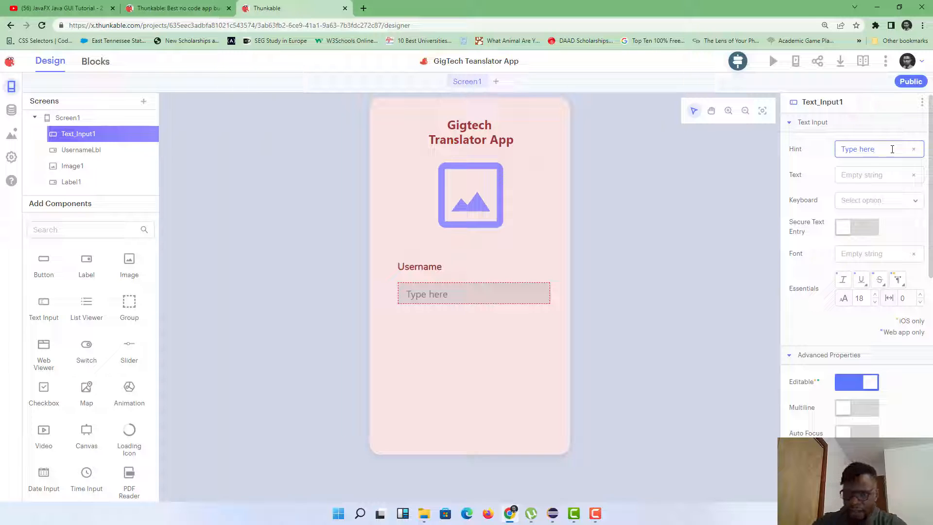
key("BackSpace")
key("BackSpace")
key("BackSpace")
key("BackSpace")
key("BackSpace")
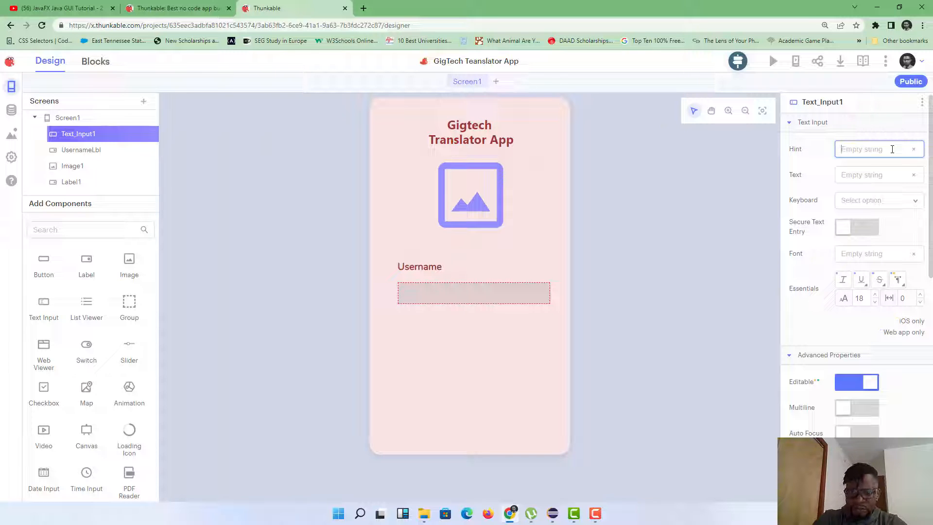
type("Username Here")
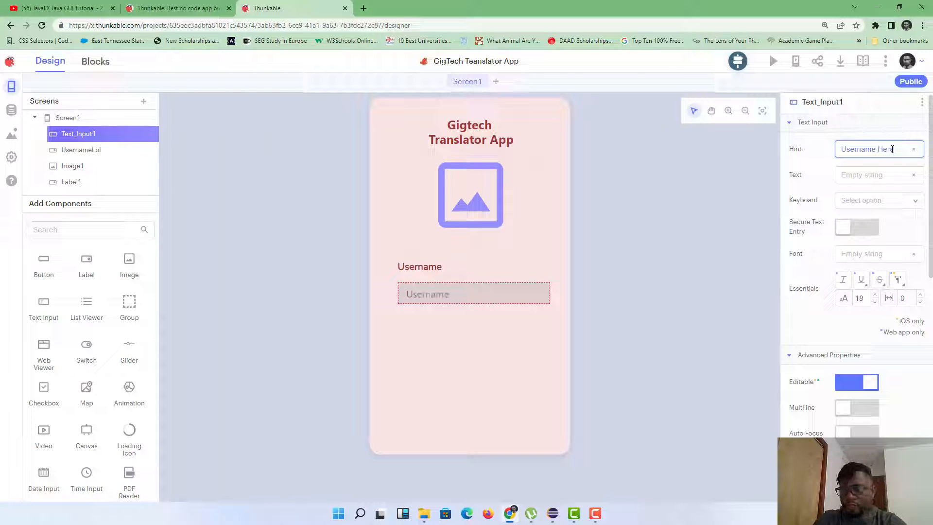
left_click(812, 161)
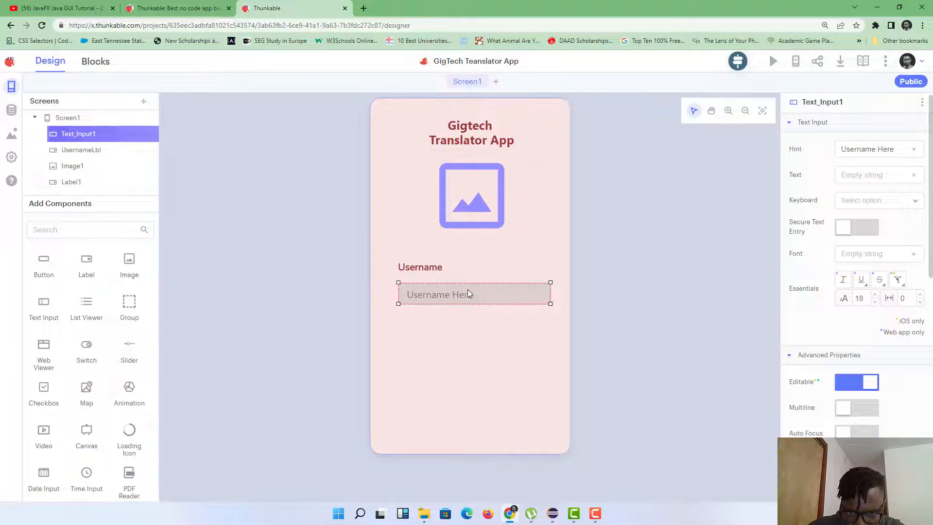
left_click_drag(468, 290, 468, 288)
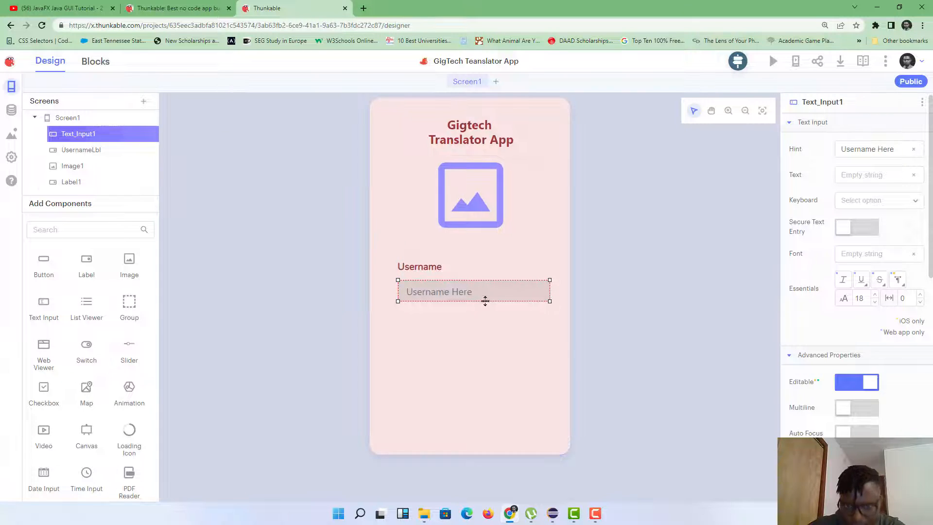
left_click(489, 329)
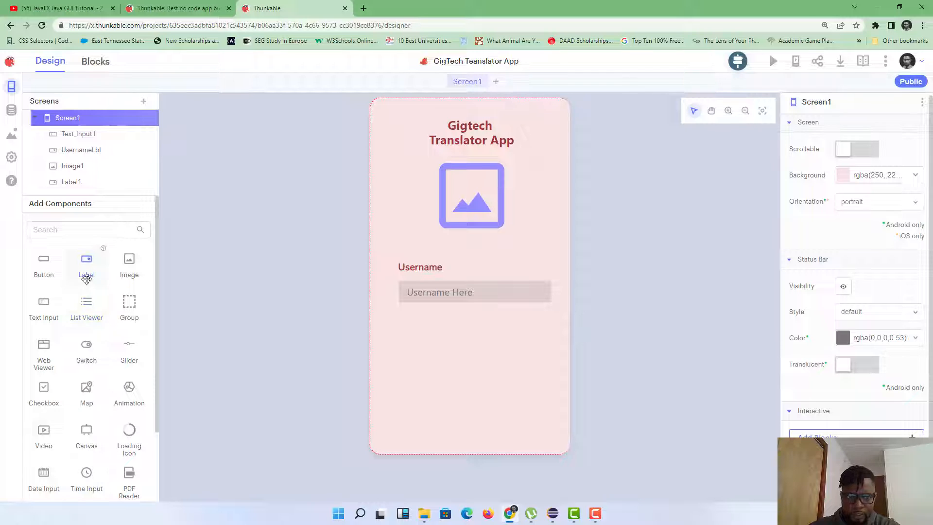
Step: Add a label below the username input reading 'Password'
left_click_drag(85, 273, 451, 336)
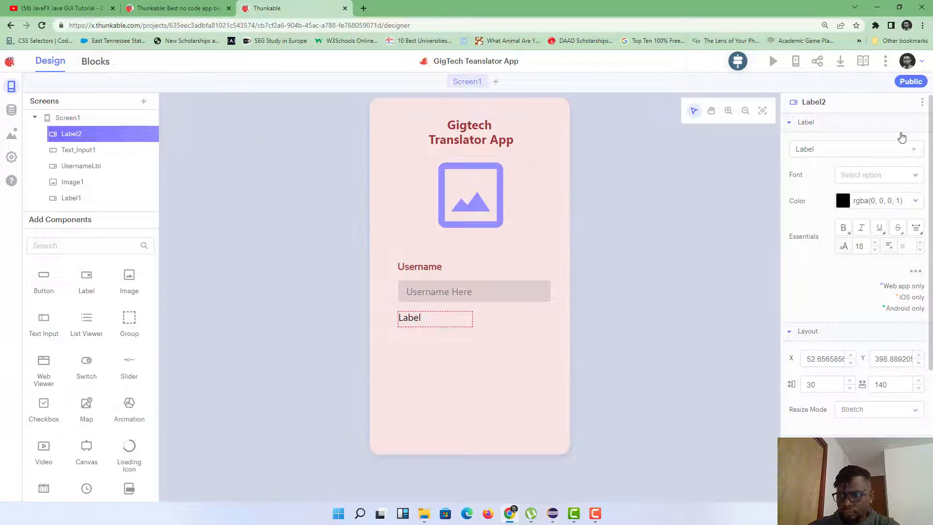
left_click(894, 148)
key("BackSpace")
key("BackSpace")
key("BackSpace")
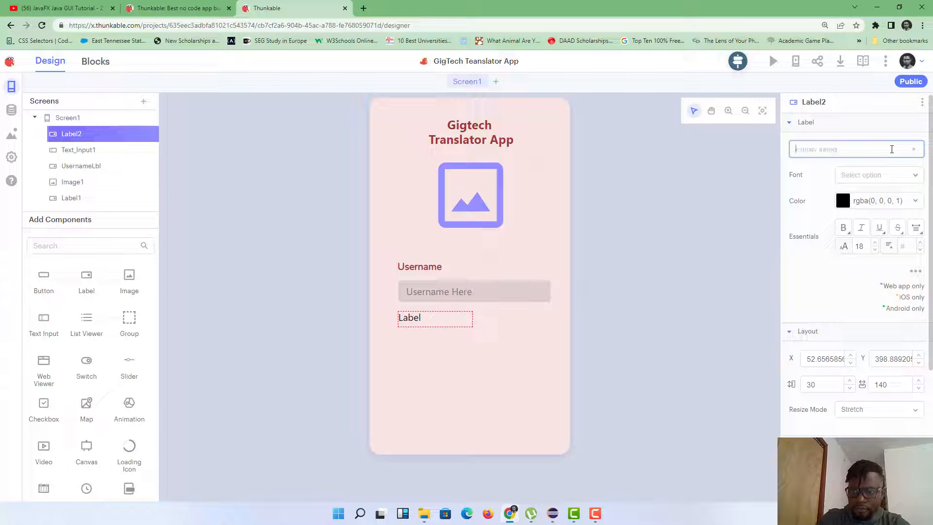
type("Password")
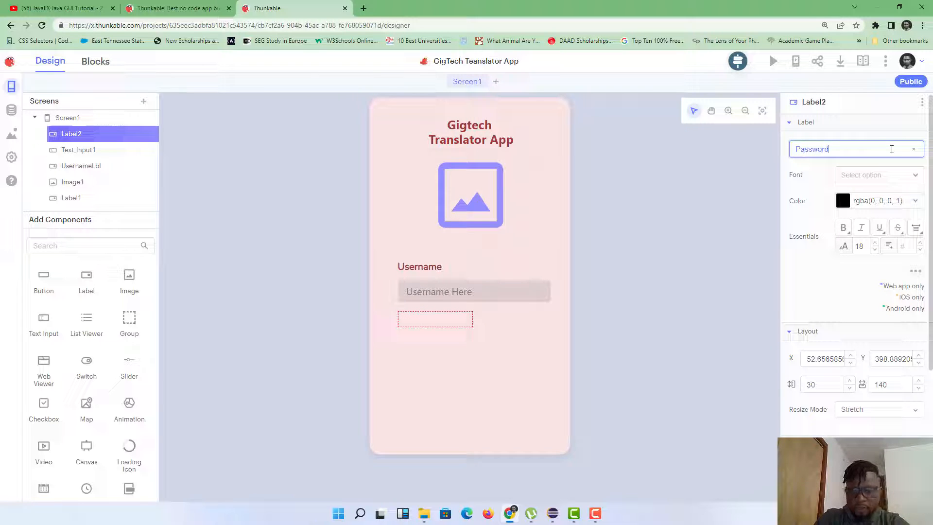
Step: Rename the new label component to PasswordLbl
left_click(923, 102)
left_click(914, 129)
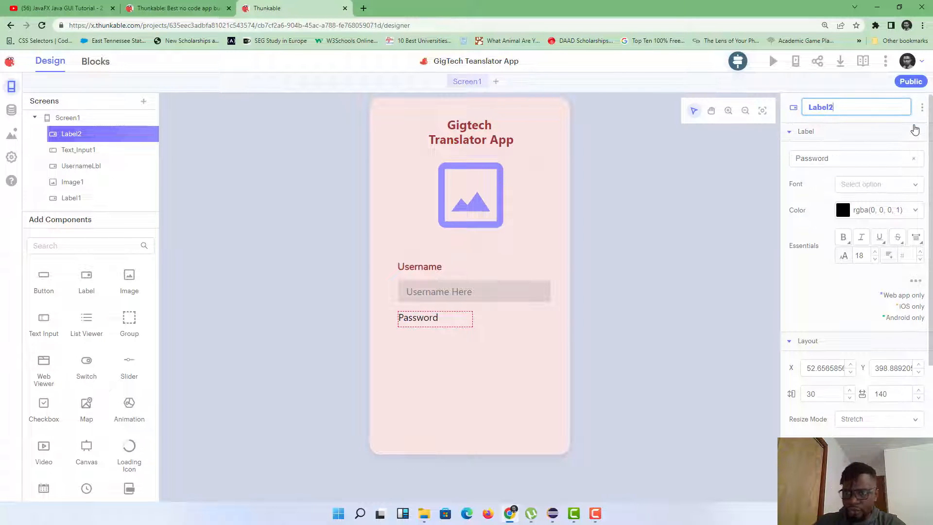
key("BackSpace")
key("BackSpace")
key("BackSpace")
key("BackSpace")
key("BackSpace")
key("BackSpace")
type("P")
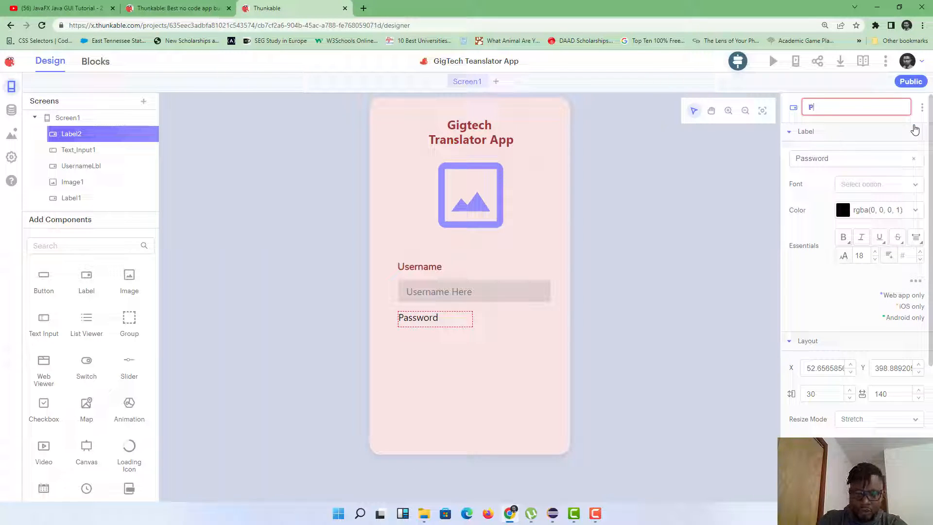
type("assword")
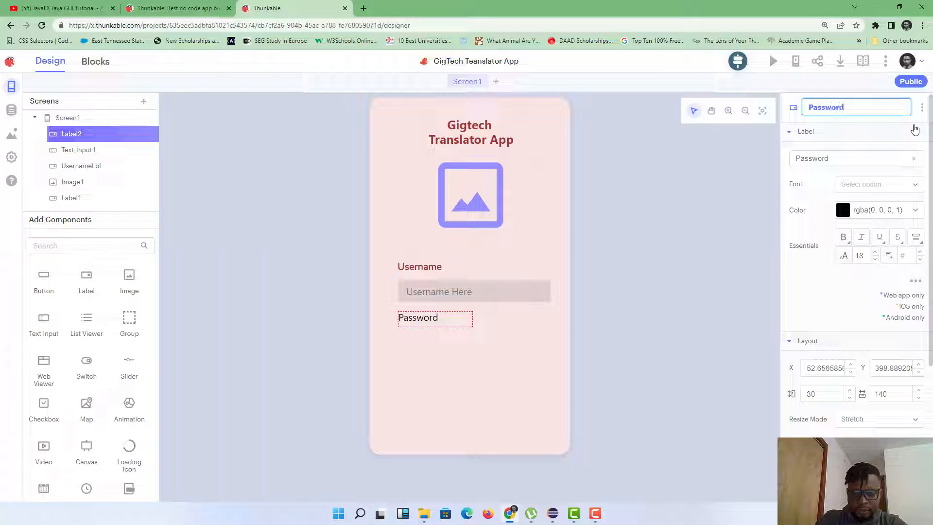
type("Lbl")
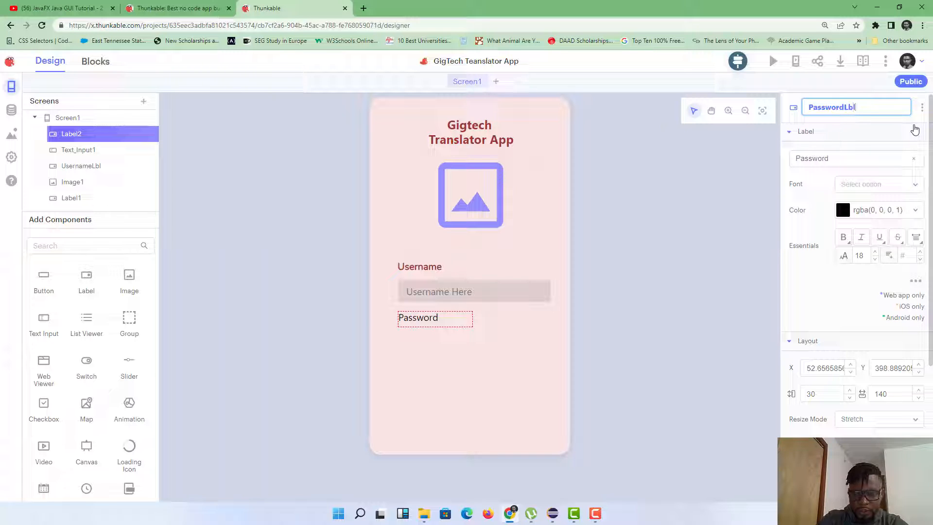
key("Return")
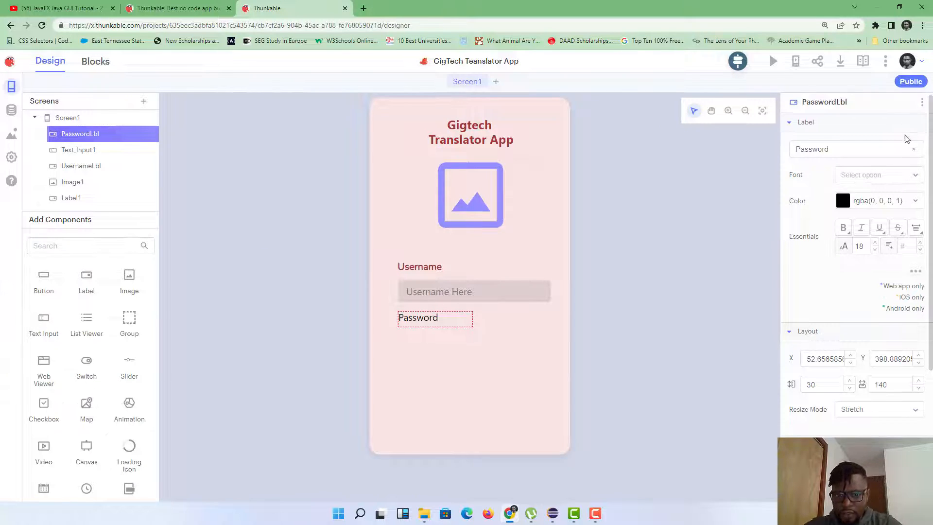
Step: Style the Password label in bold Nunito with dark red A13737 text
left_click(859, 175)
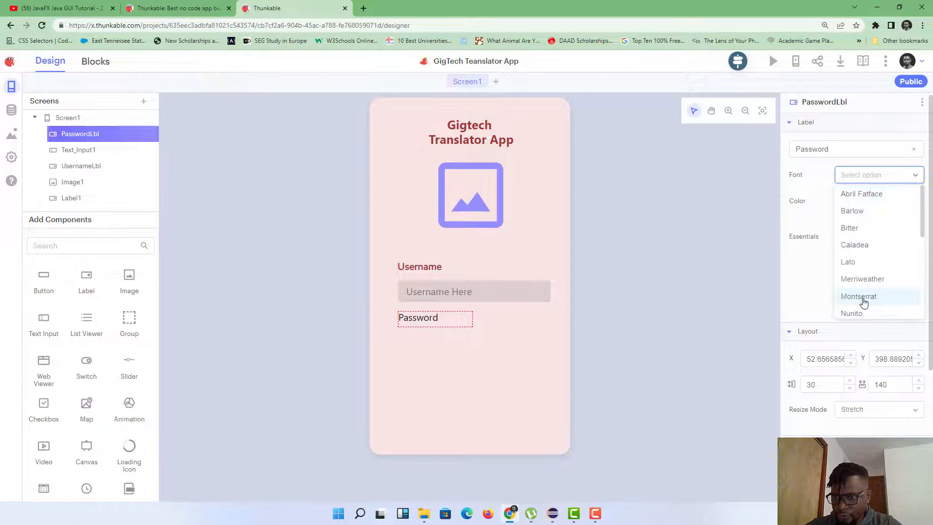
left_click(873, 313)
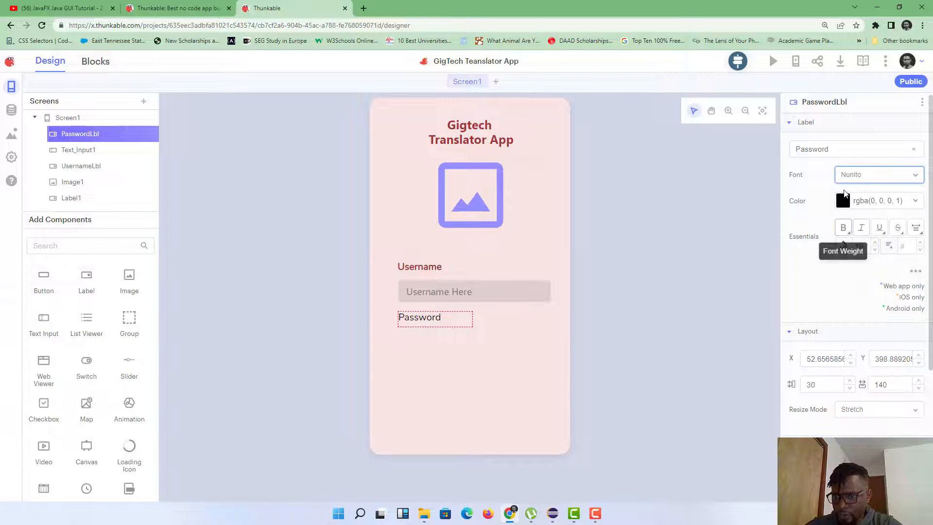
left_click(872, 200)
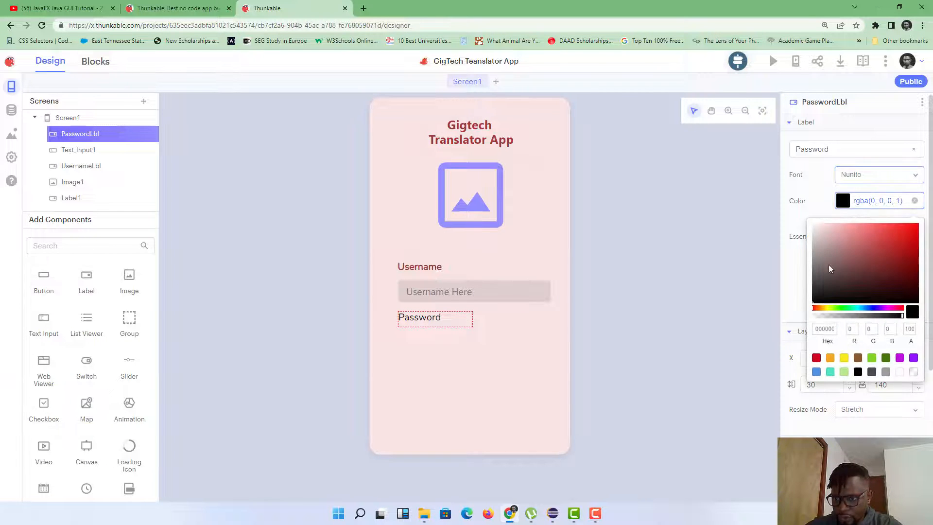
left_click(827, 329)
type("A13737")
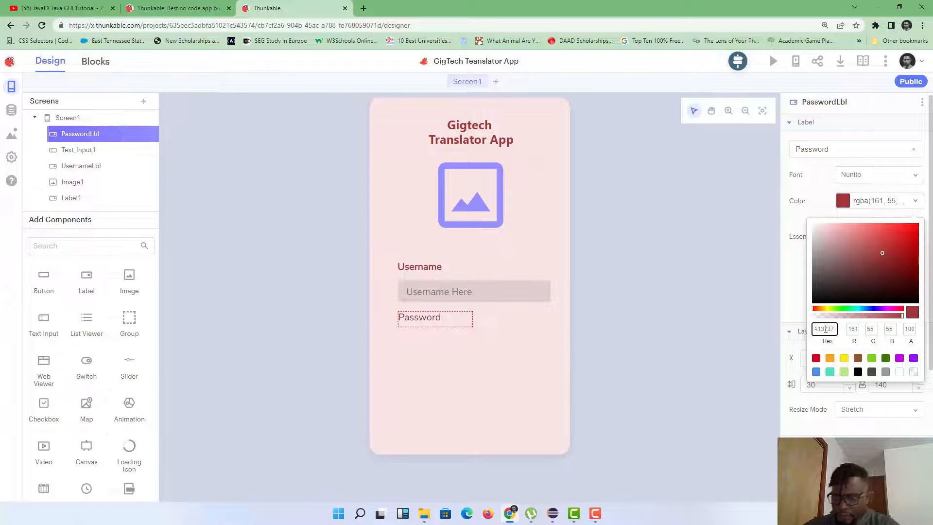
left_click(795, 306)
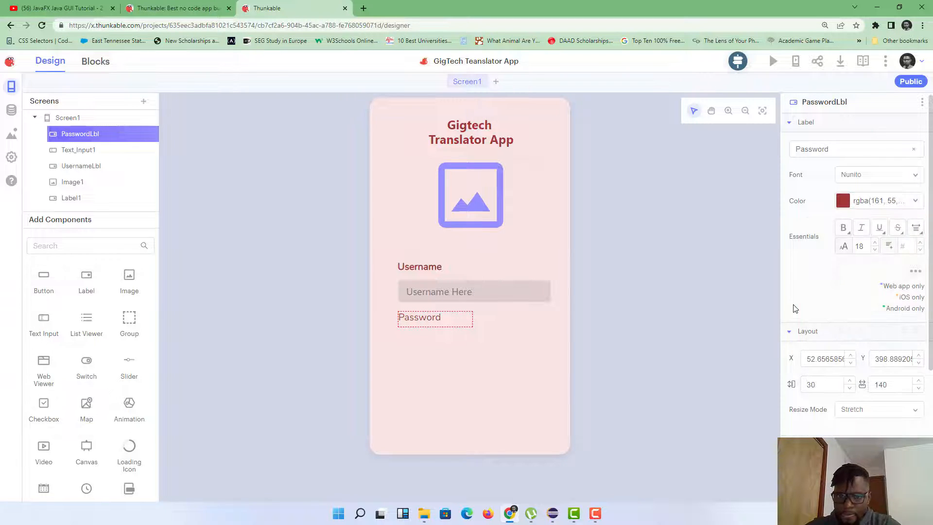
left_click(843, 227)
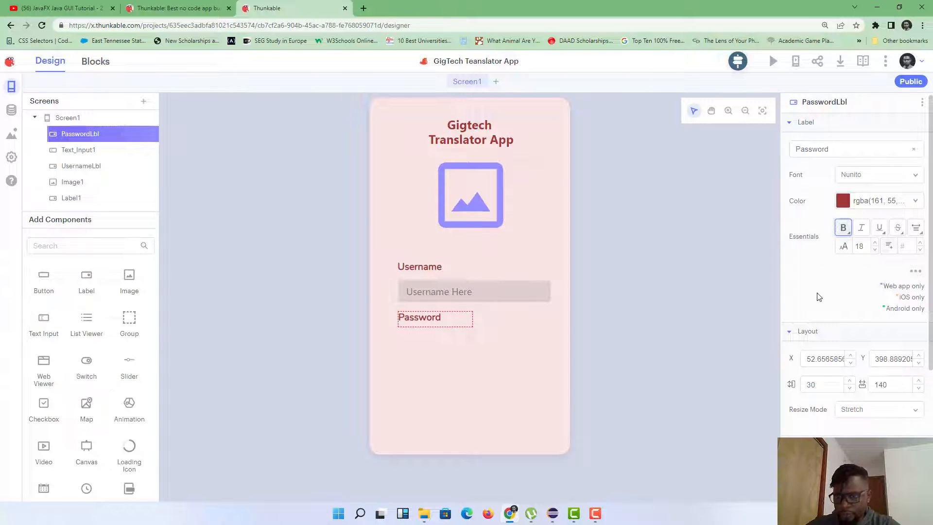
left_click(443, 320)
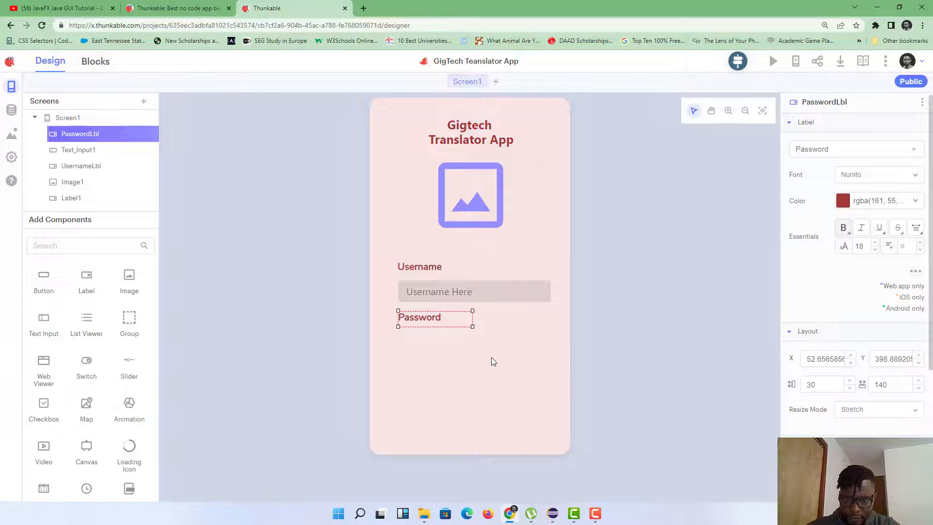
left_click(446, 332)
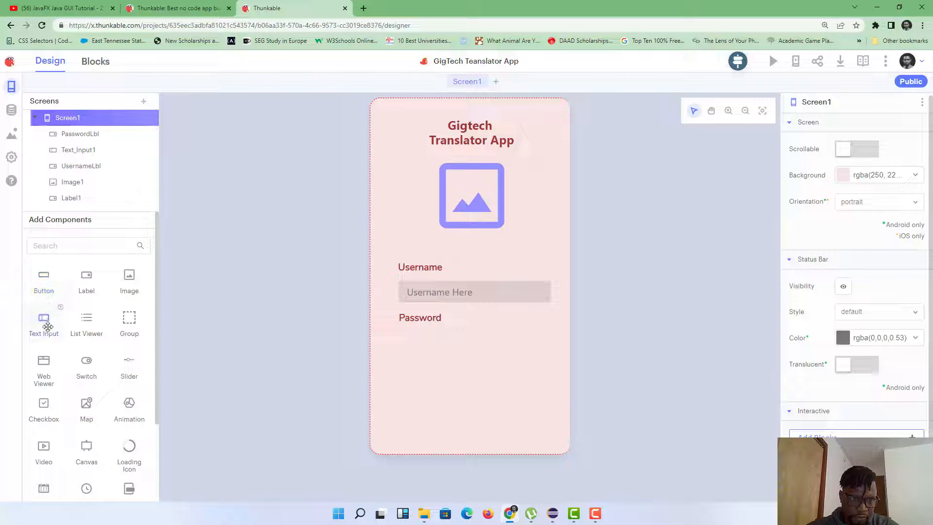
Step: Add a text input under the Password label, widened and aligned with the Username field
left_click_drag(48, 326, 429, 344)
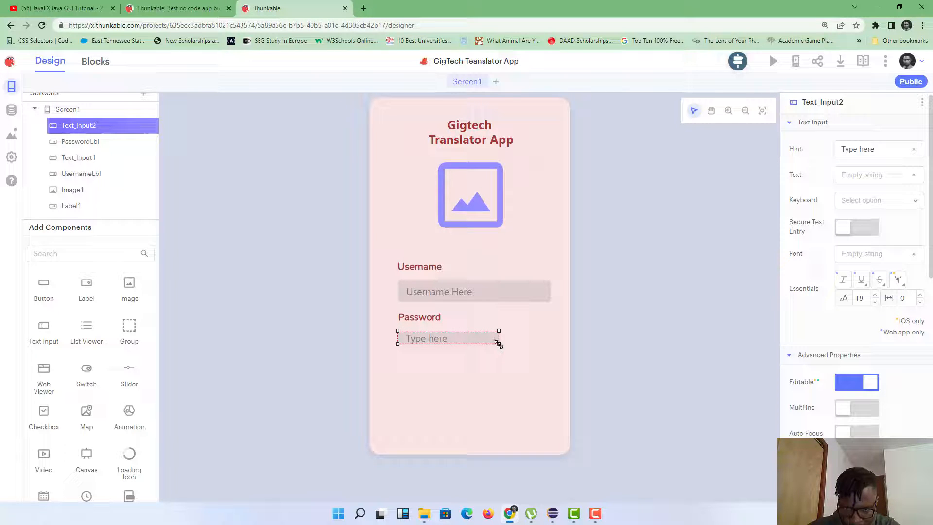
left_click_drag(498, 344, 554, 351)
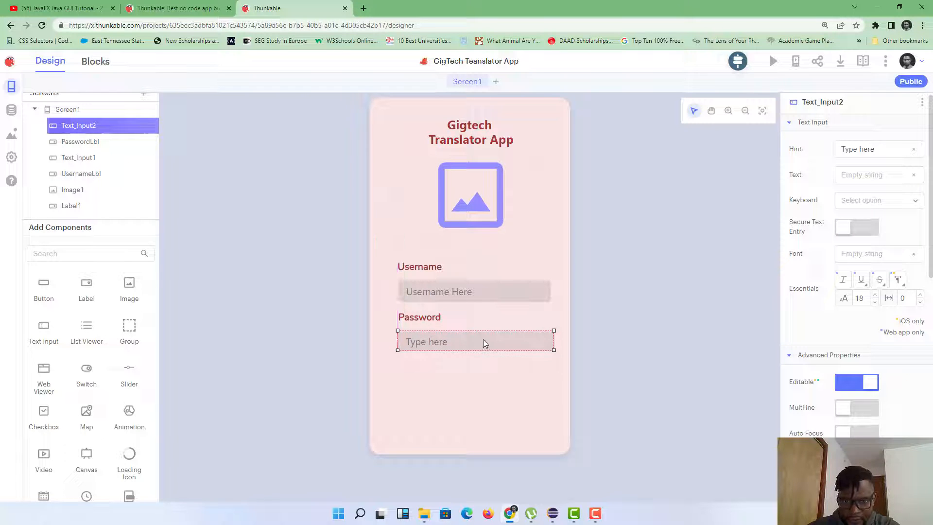
left_click_drag(483, 339, 481, 337)
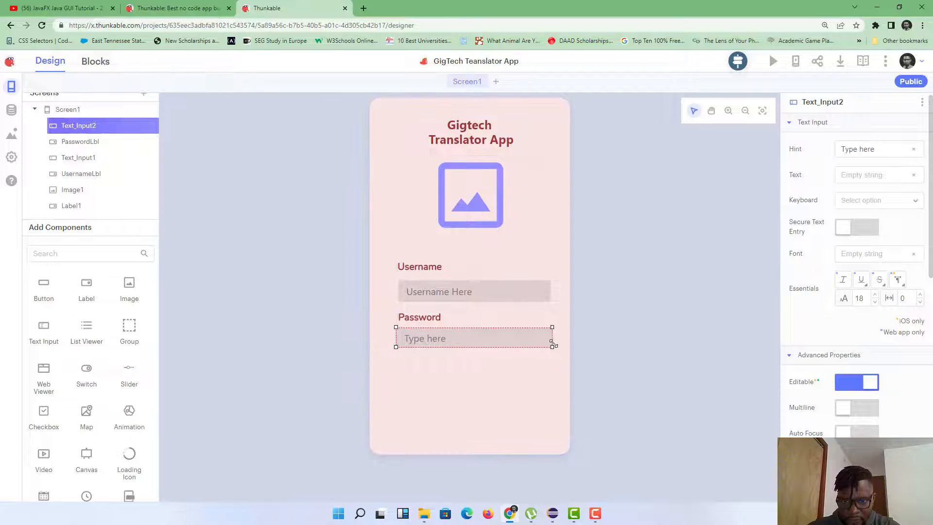
left_click_drag(555, 349, 553, 349)
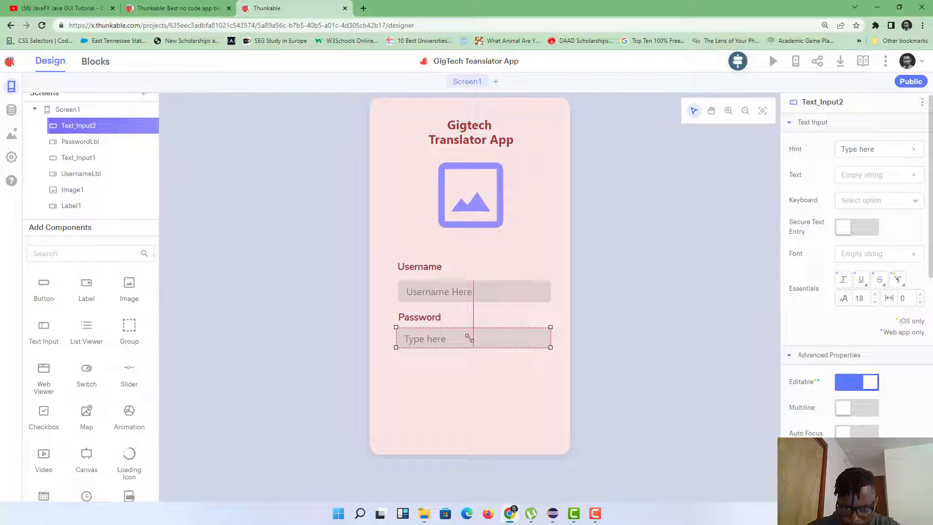
left_click_drag(467, 338, 468, 337)
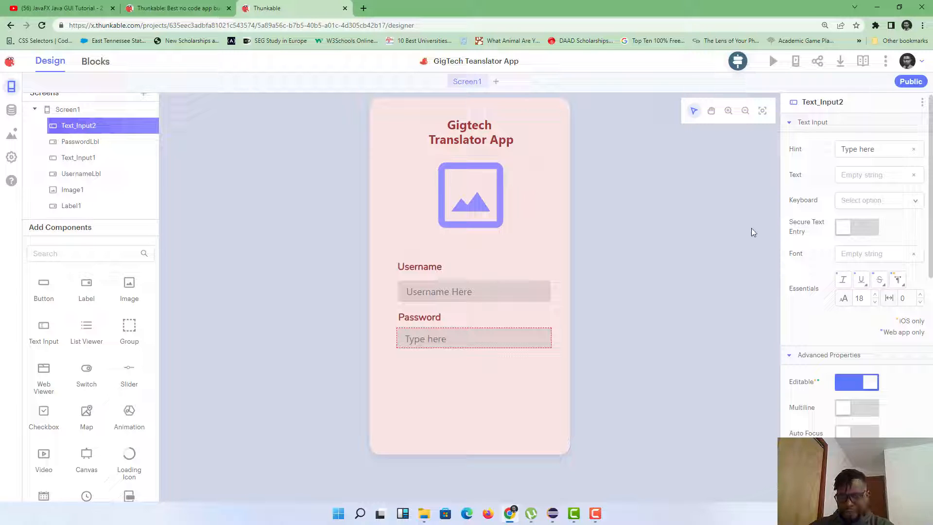
Step: Replace Text_Input2's hint with 'Password Here'
triple_click(882, 153)
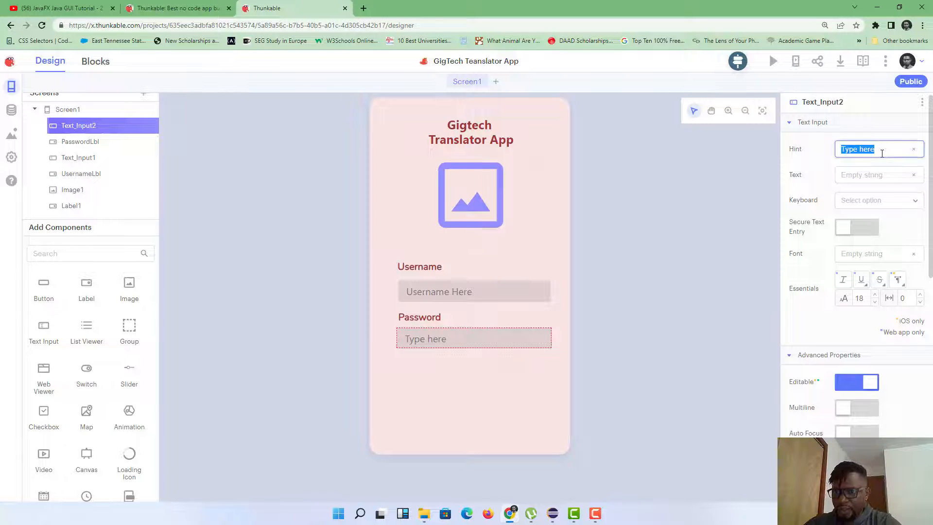
type("Password")
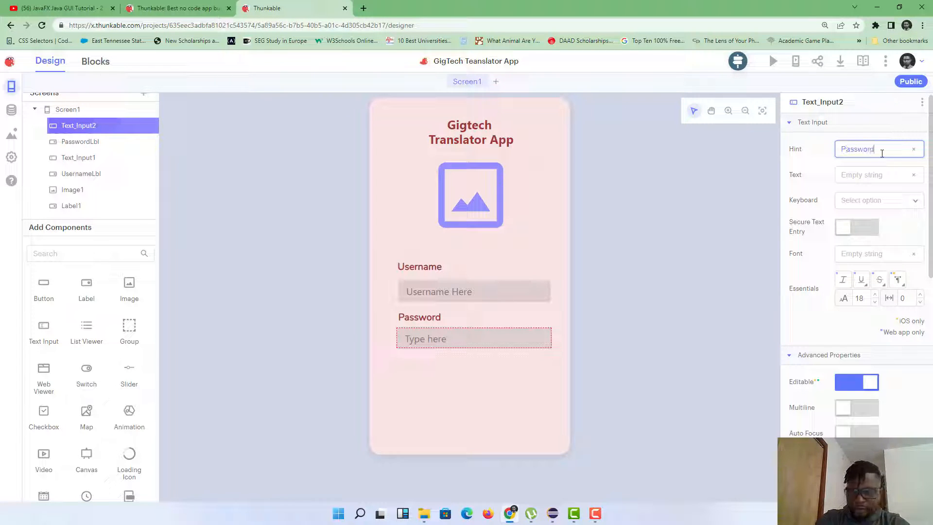
type(" Here")
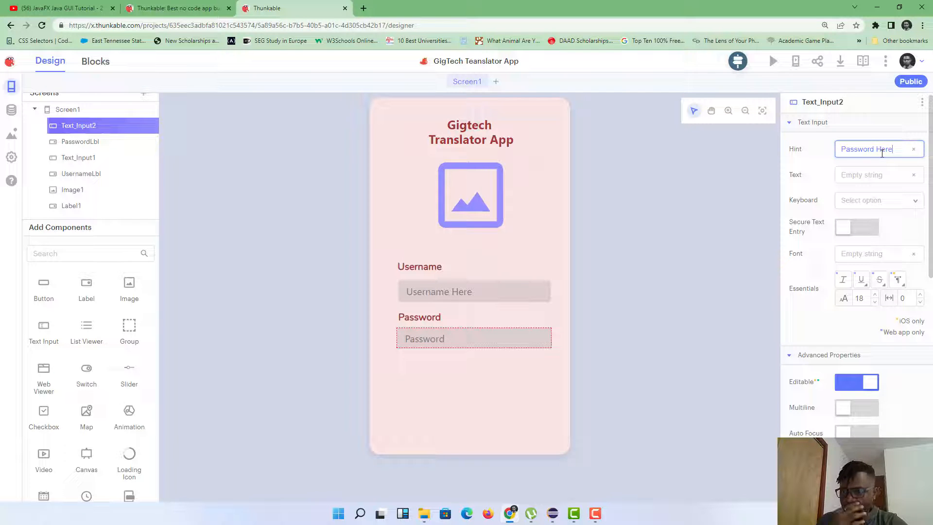
left_click(812, 182)
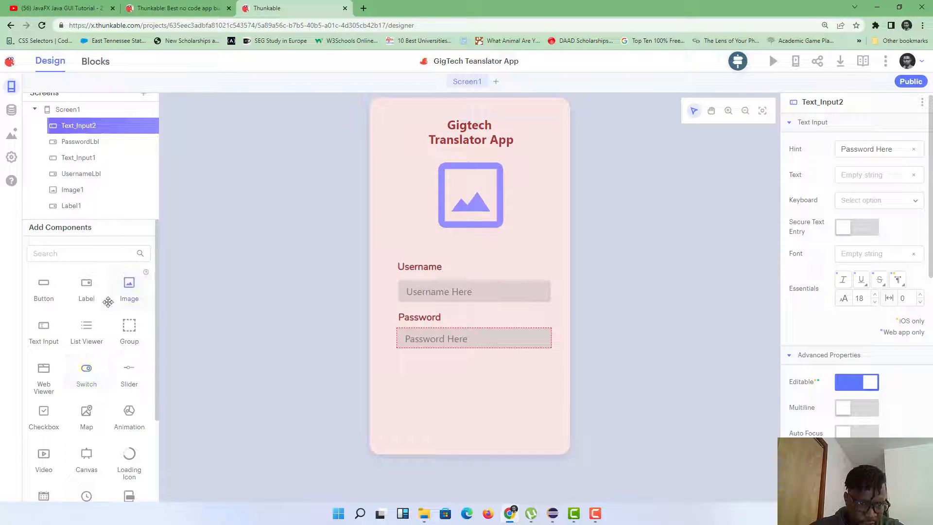
Step: Place Button1 below the password field with a dark red A13737 background
left_click_drag(48, 290, 472, 382)
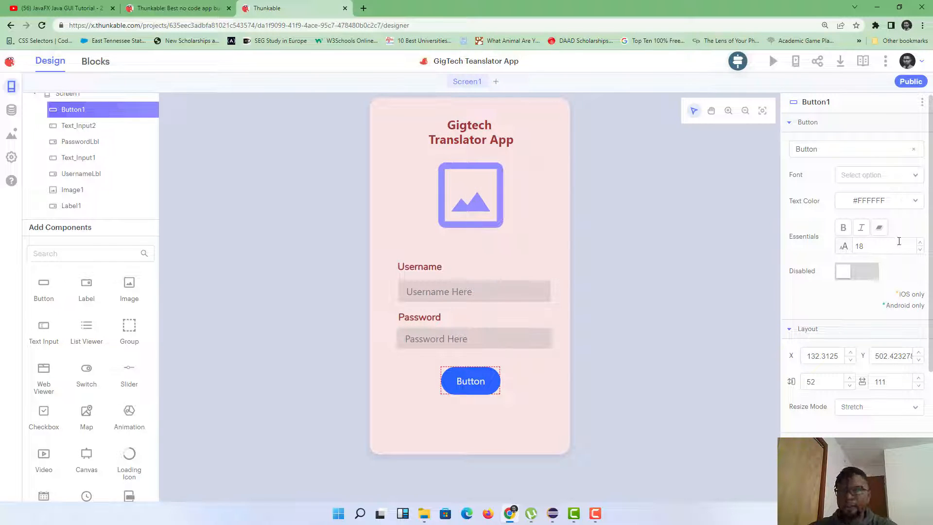
scroll(855, 243, "down", 4)
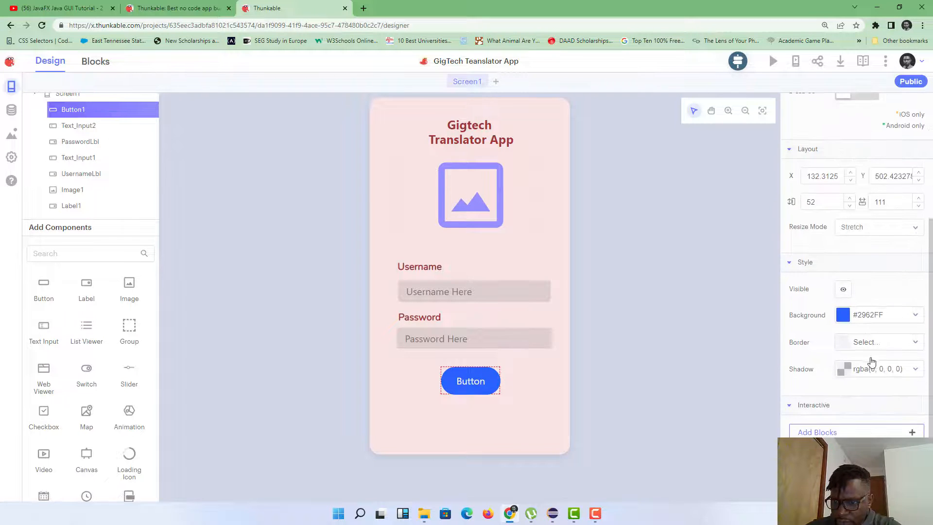
left_click(846, 307)
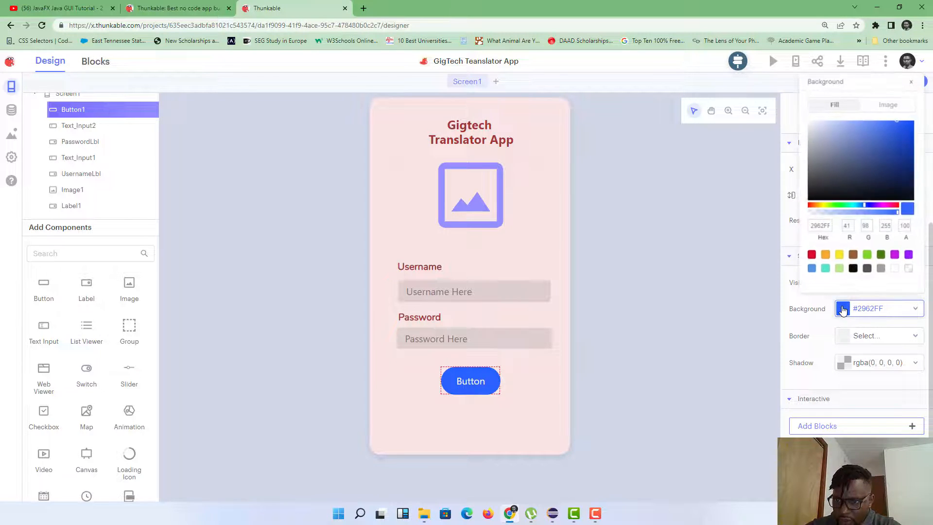
double_click(824, 225)
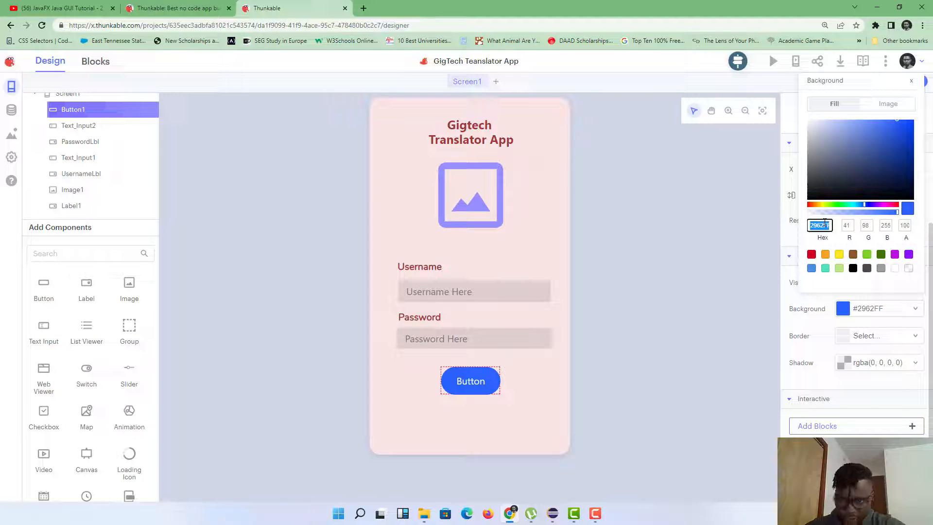
type("A13737")
left_click(788, 234)
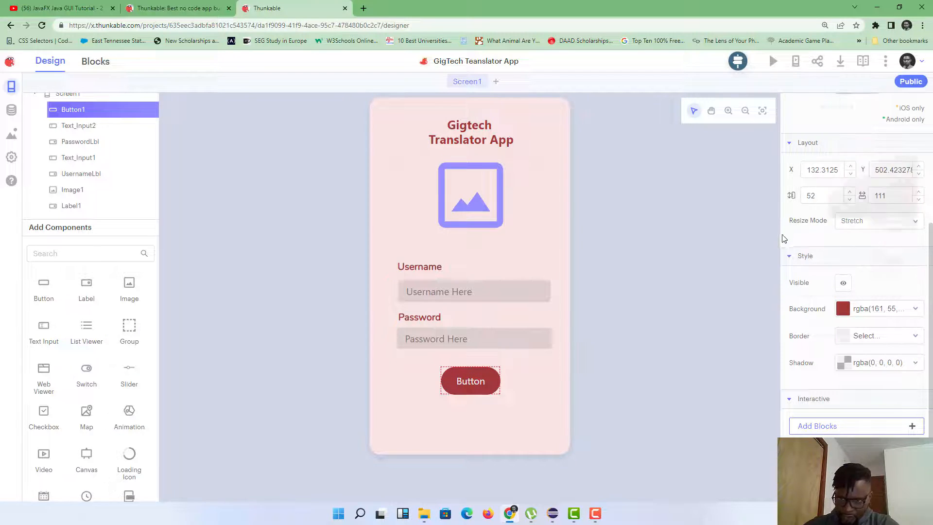
Step: Replace the button's default label with the text 'Log in'
scroll(886, 206, "up", 5)
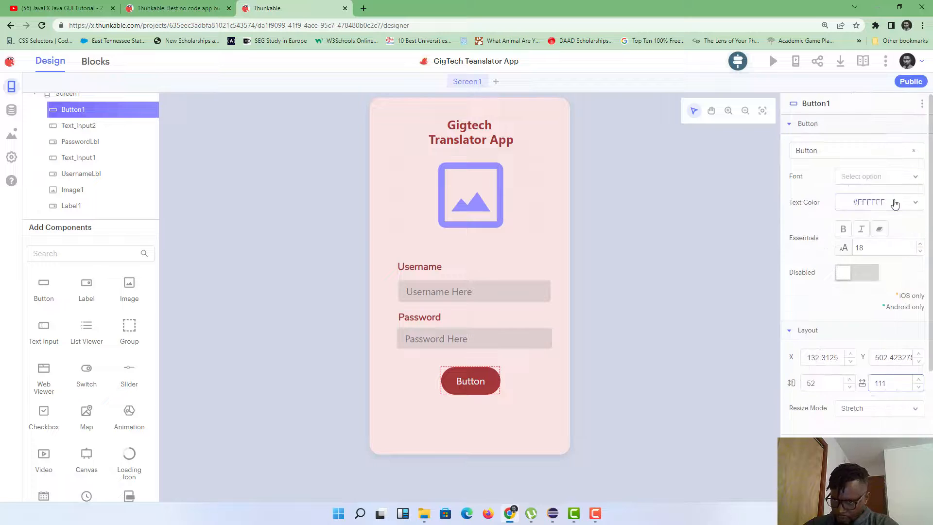
double_click(859, 151)
key("BackSpace")
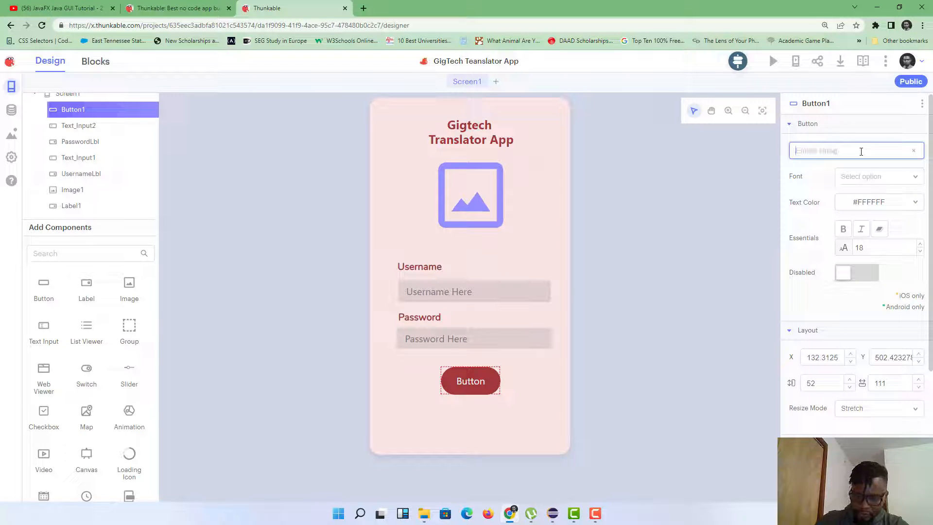
type("Log in")
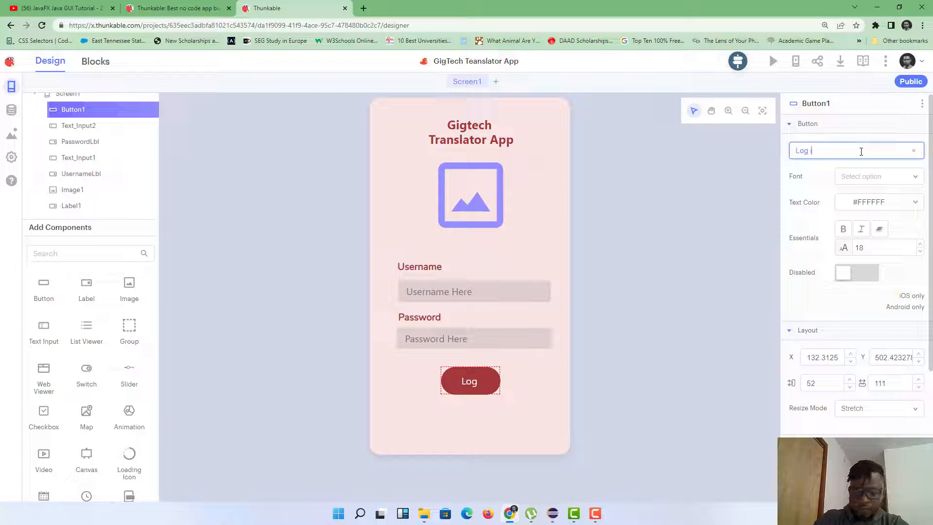
Step: Rename the button component to Loginbtn
left_click(922, 104)
left_click(906, 125)
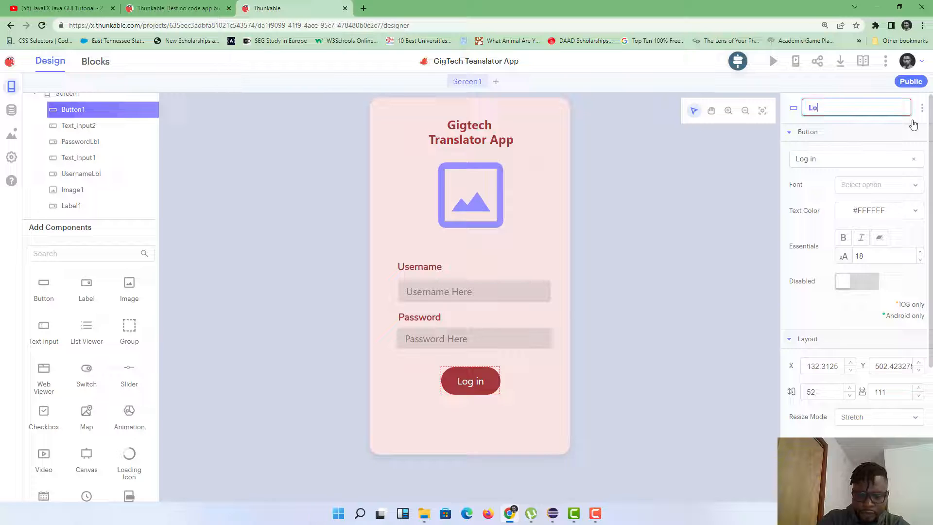
type("Loginbtn")
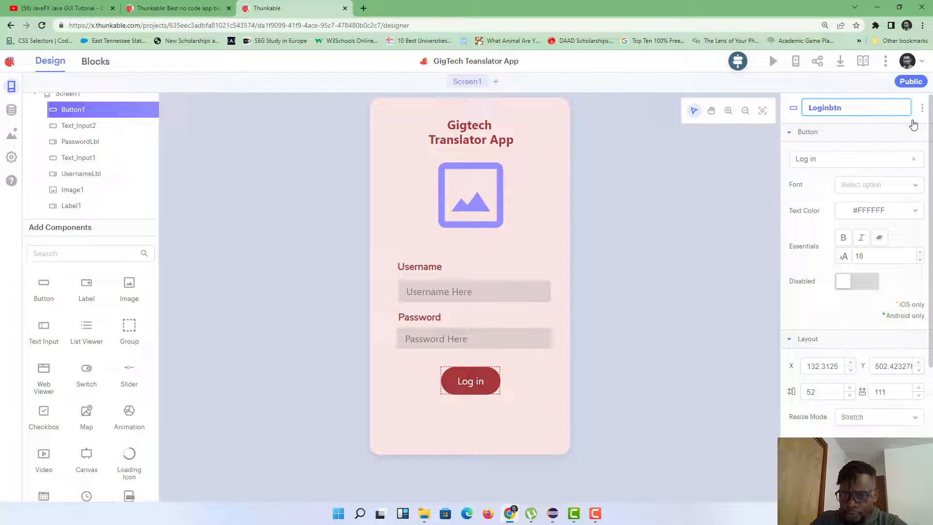
key("Return")
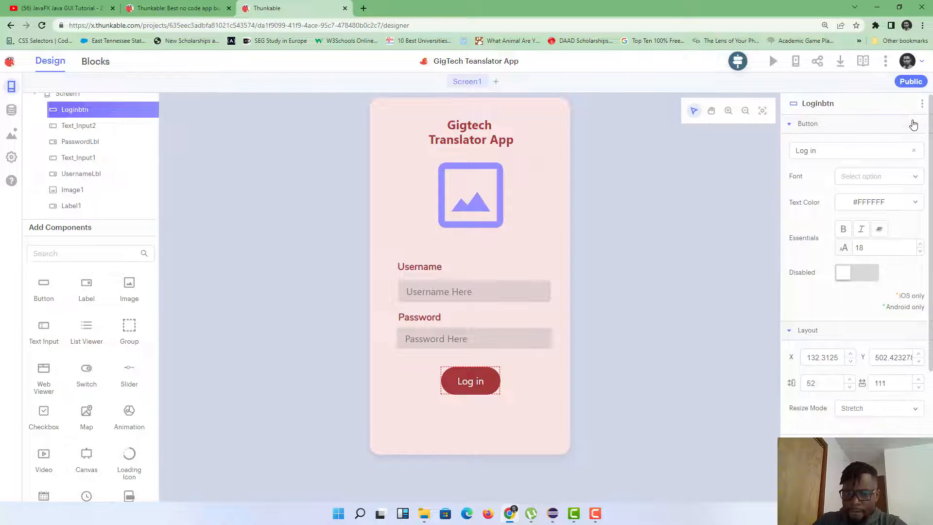
Step: Set the button's font to Nunito, select the placeholder image, and open a new browser tab
left_click(901, 177)
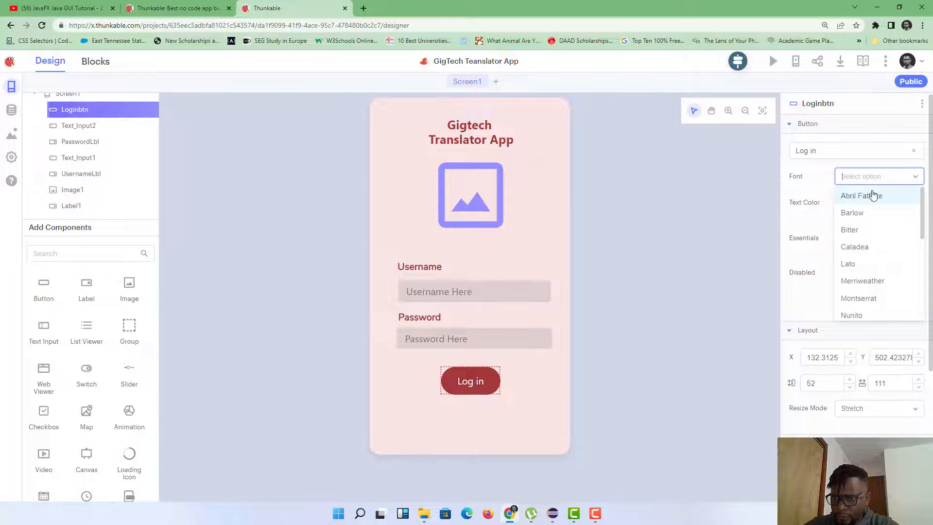
left_click(871, 316)
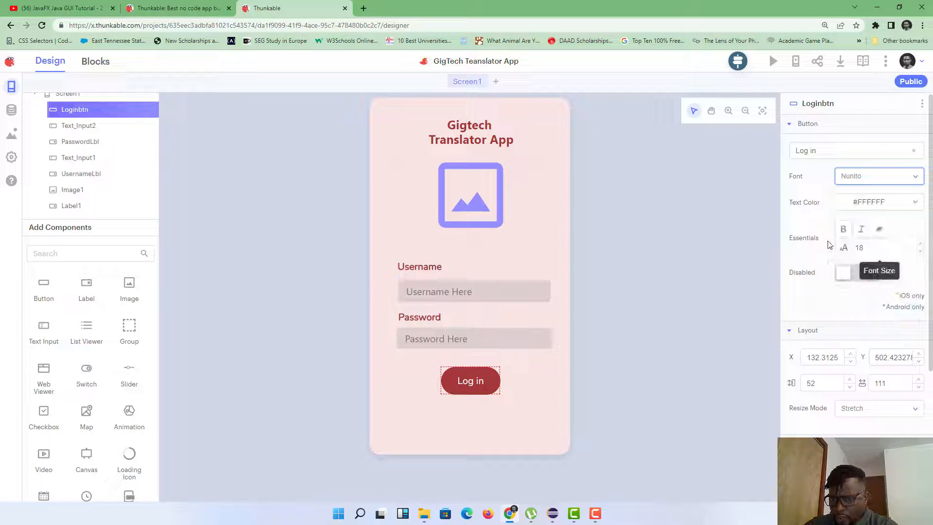
left_click(807, 218)
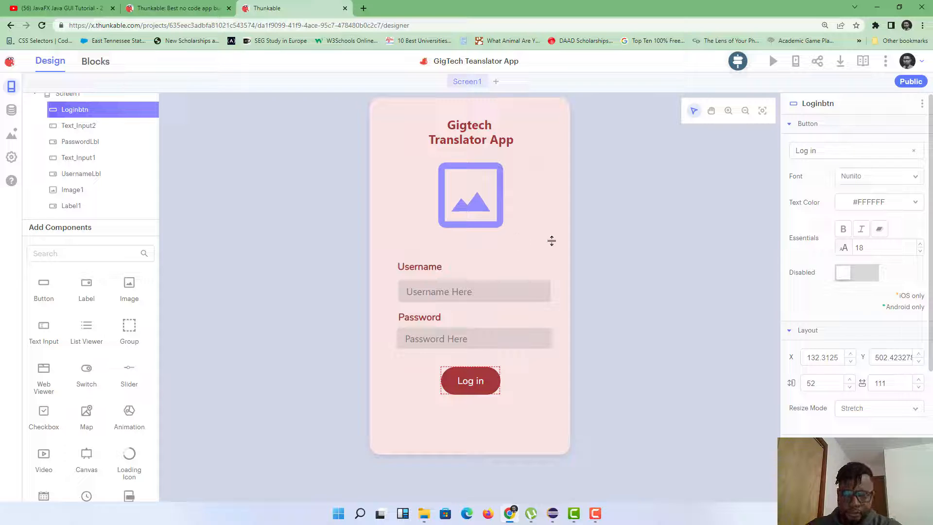
scroll(630, 214, "up", 3)
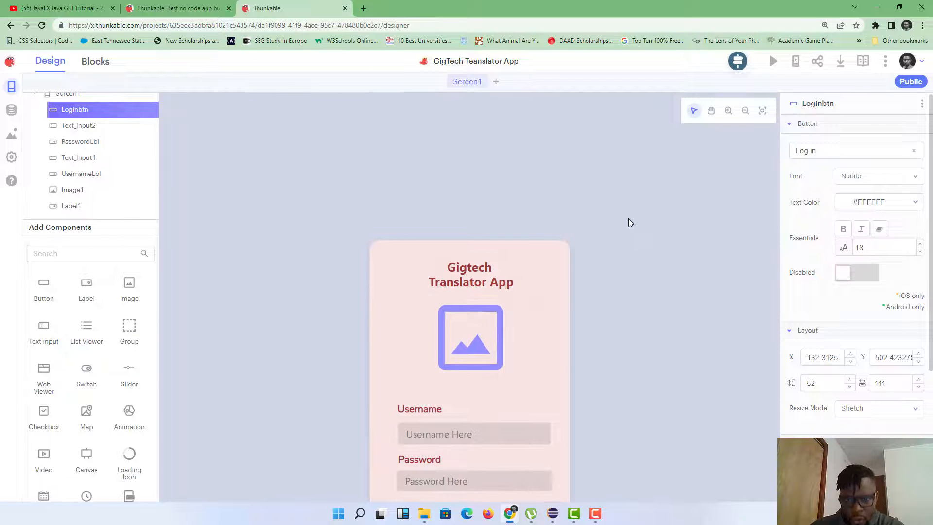
scroll(629, 218, "down", 2)
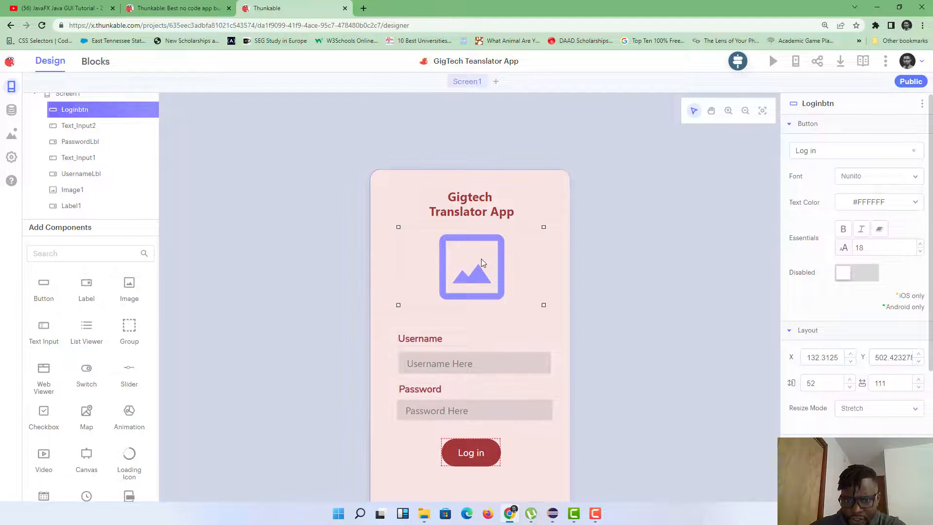
left_click(481, 258)
scroll(481, 259, "down", 2)
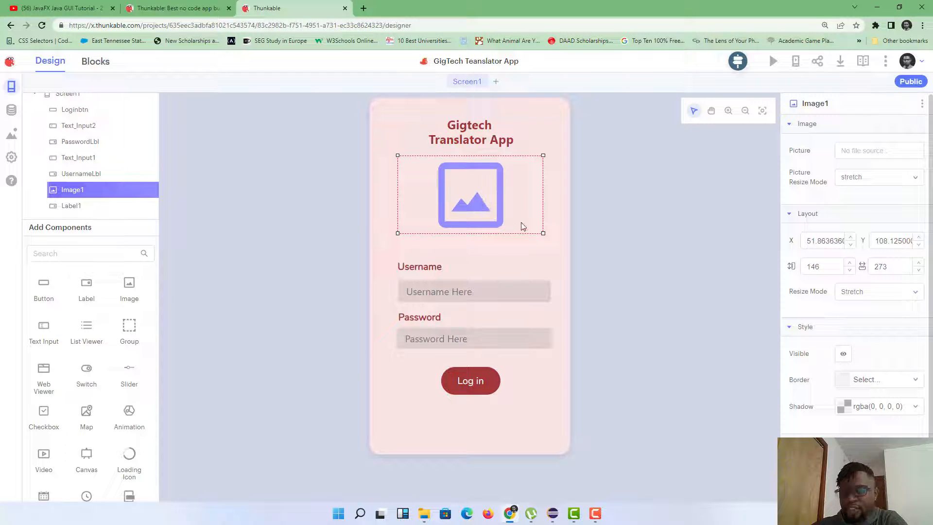
left_click(364, 8)
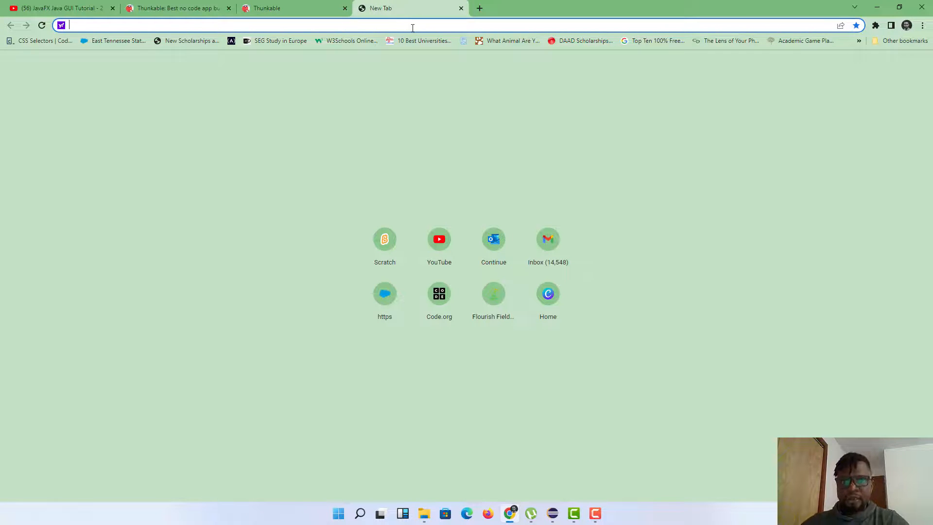
Step: Search Yahoo for 'freeicons' from the new tab's address bar and browse the results
type("fre")
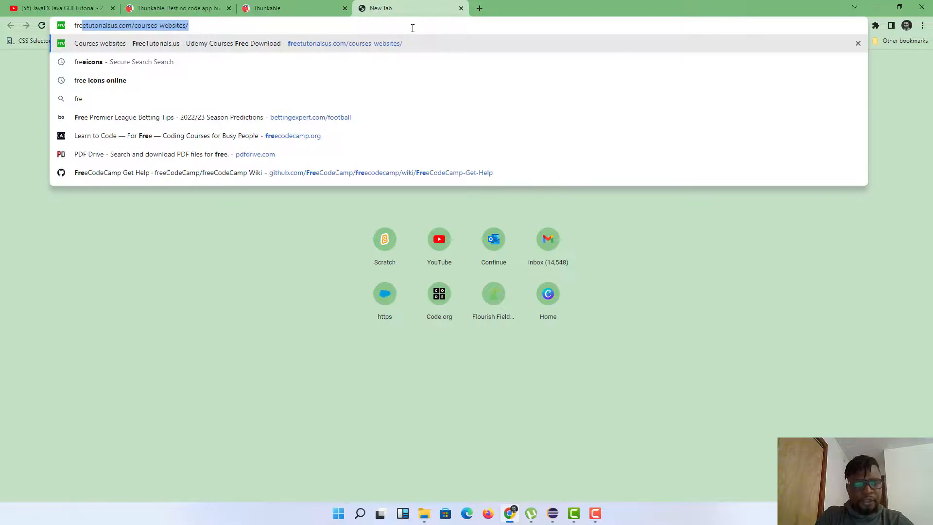
type("e")
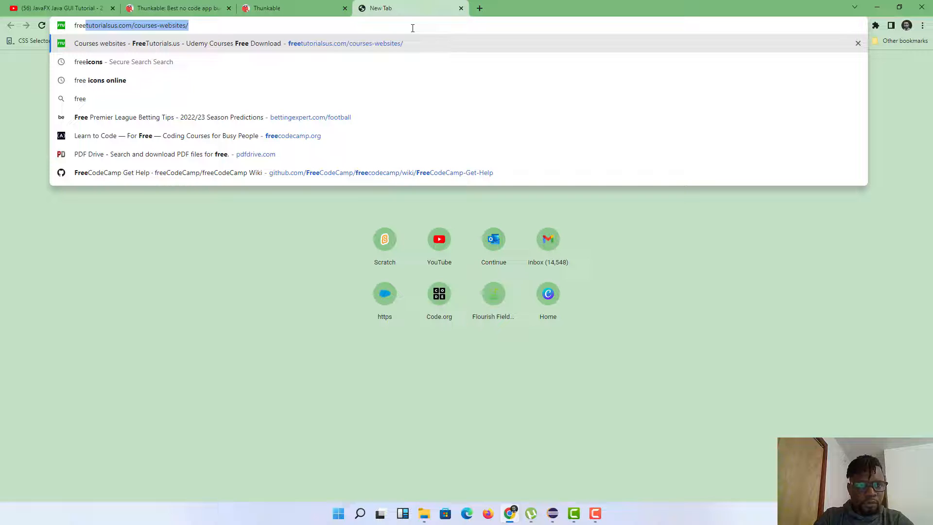
left_click(170, 62)
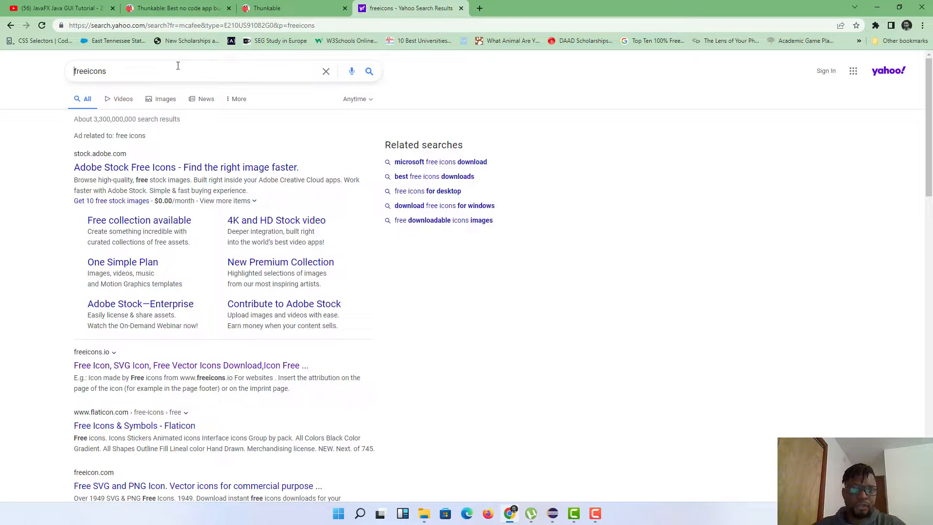
scroll(178, 66, "down", 2)
scroll(178, 66, "down", 3)
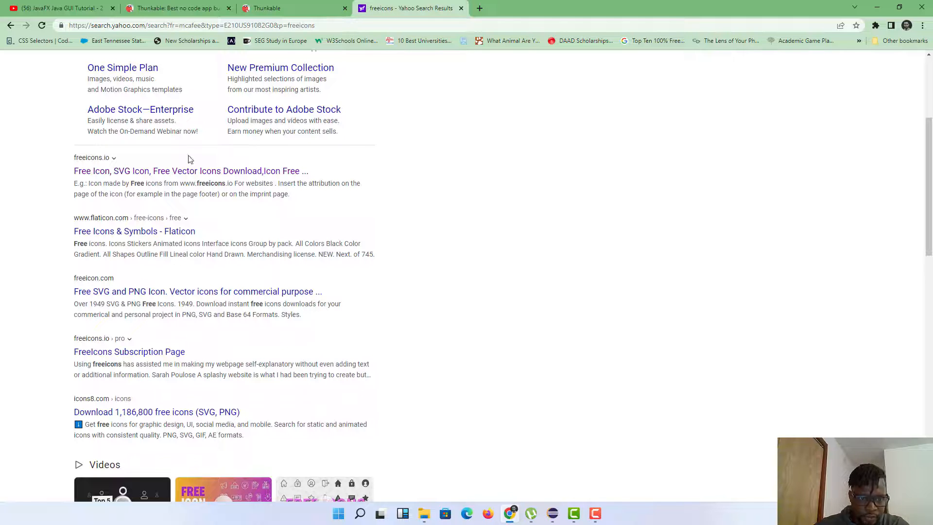
Step: Open freeicons.io from the results and search it for 'languages'
left_click(206, 171)
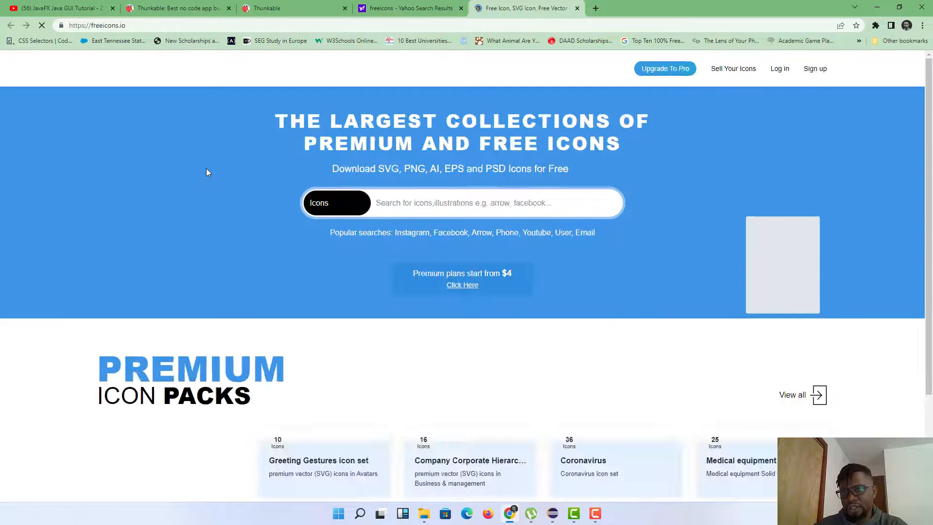
scroll(435, 185, "down", 3)
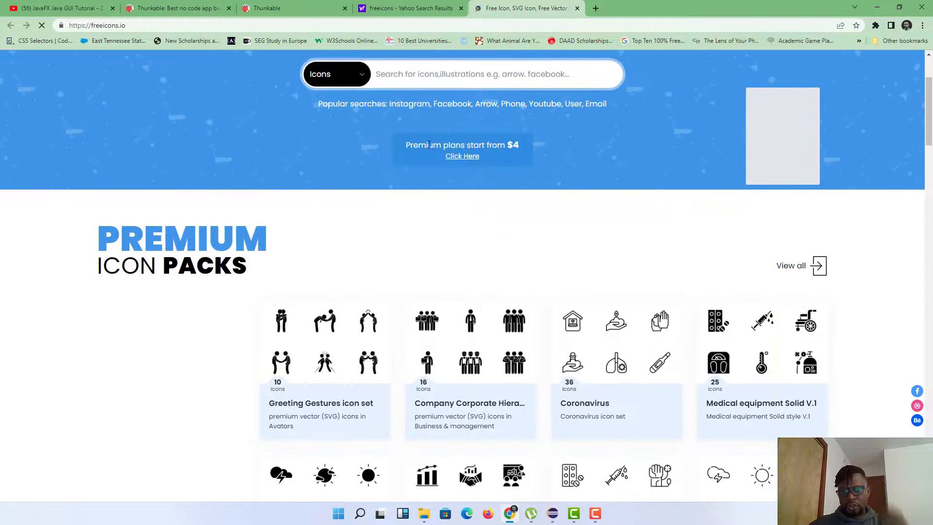
scroll(437, 161, "up", 3)
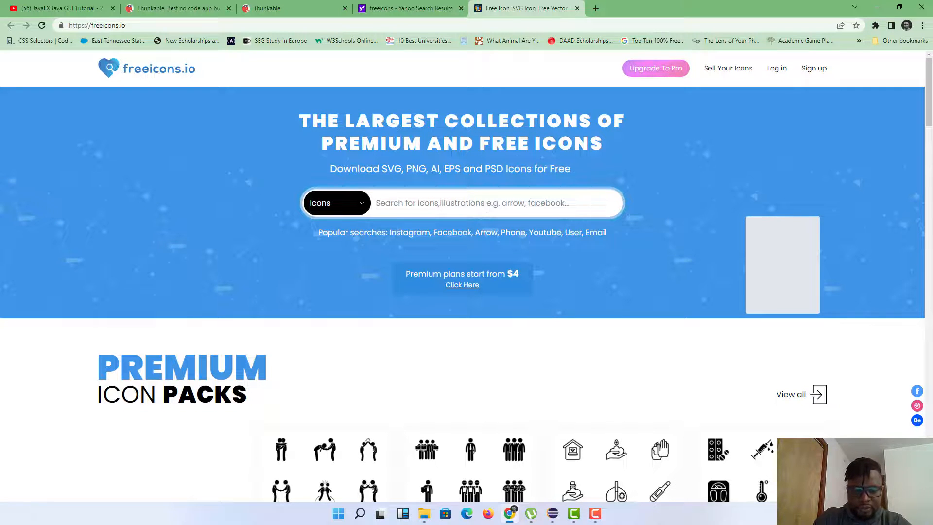
type("languag")
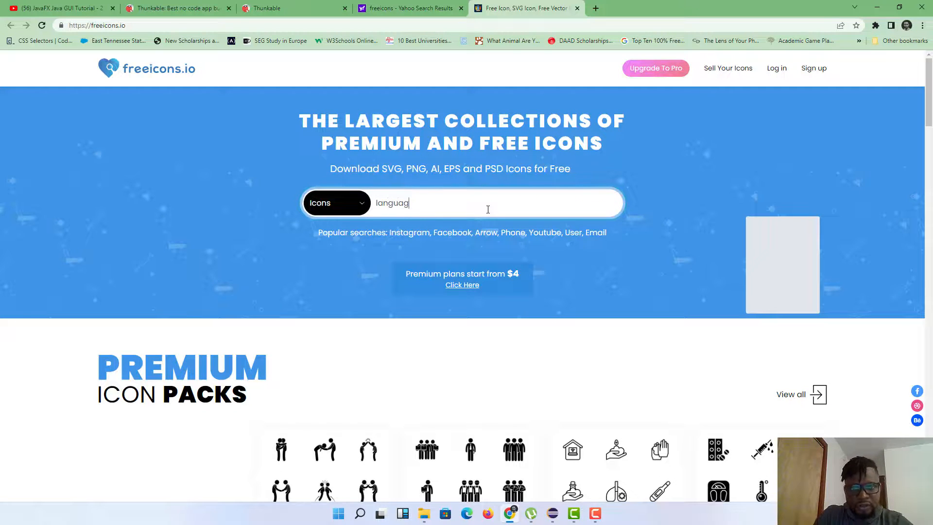
type("es")
key("Return")
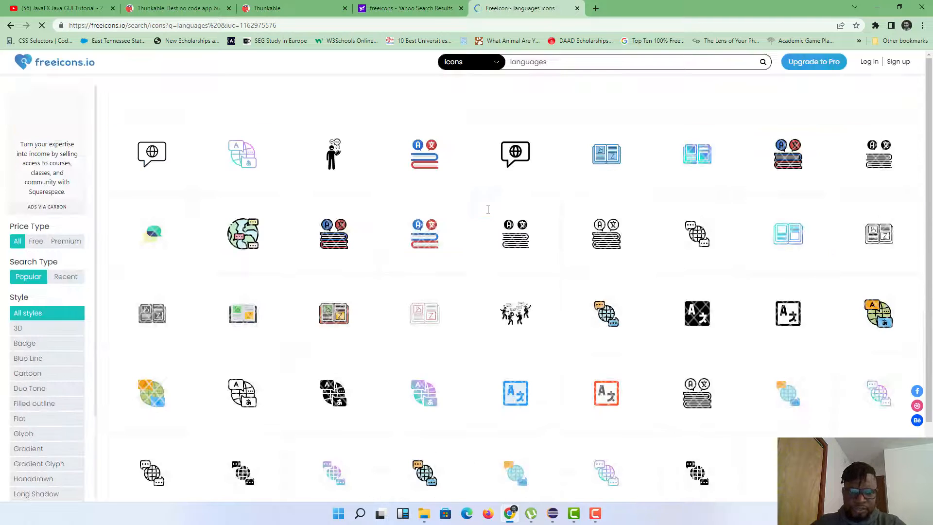
Step: Browse the languages icon results, briefly checking the Thunkable tab before returning
scroll(584, 243, "down", 2)
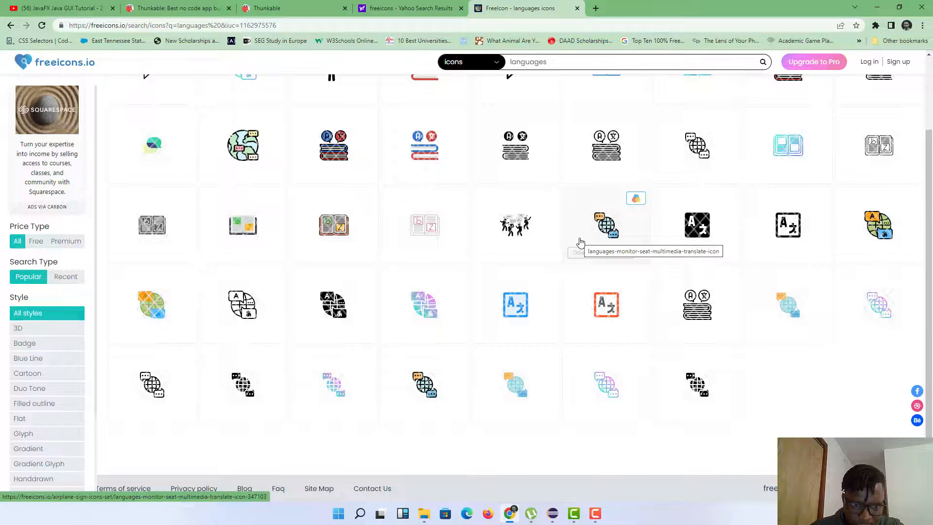
scroll(580, 241, "up", 2)
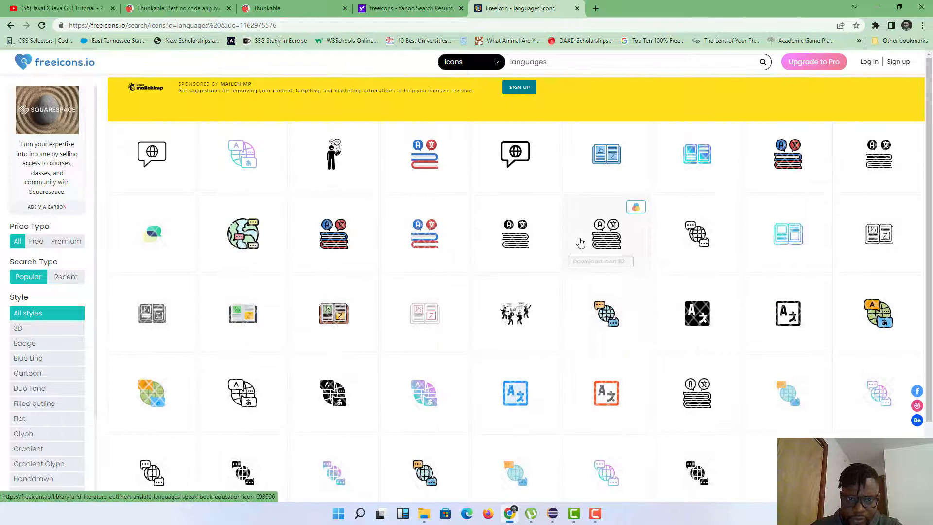
scroll(446, 178, "down", 2)
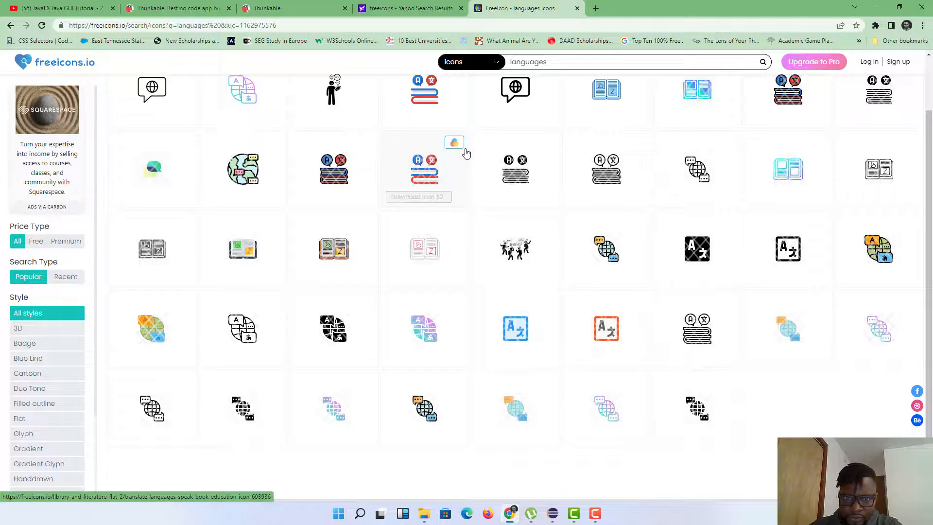
scroll(466, 154, "up", 2)
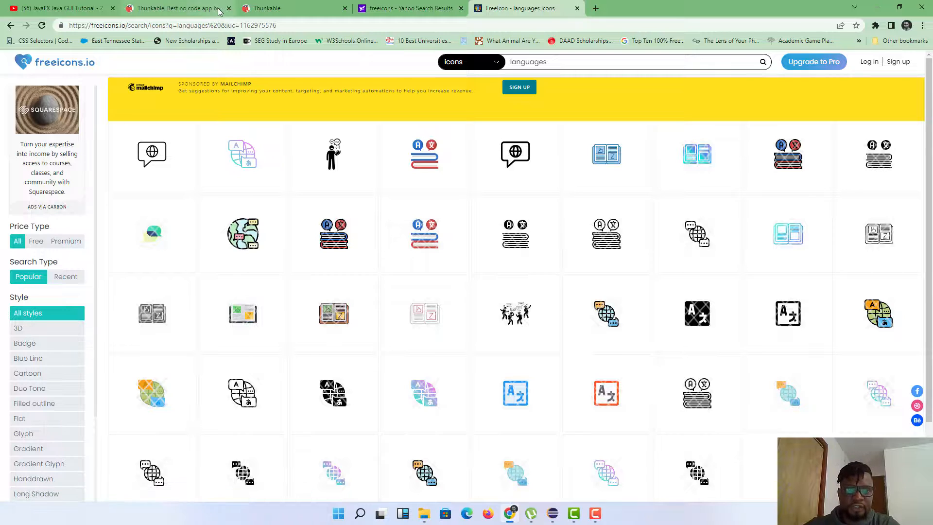
left_click(275, 9)
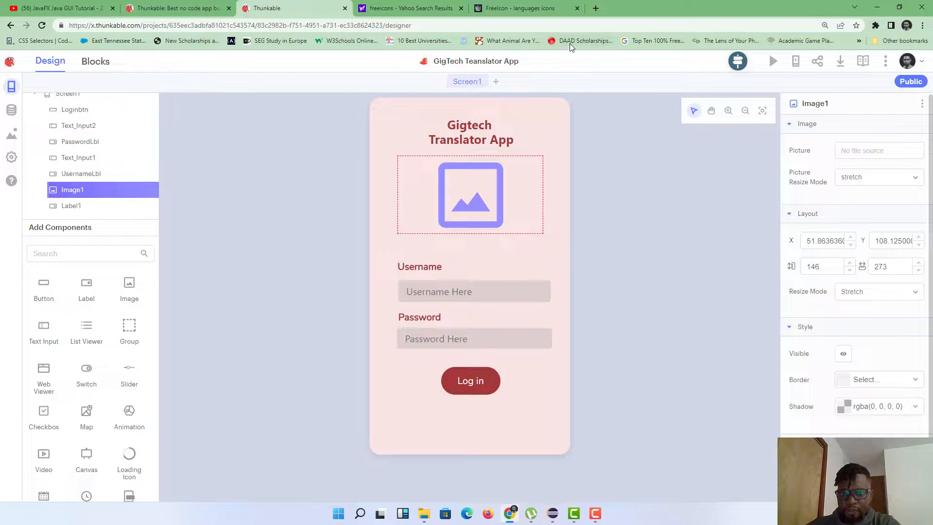
left_click(544, 9)
scroll(632, 278, "down", 2)
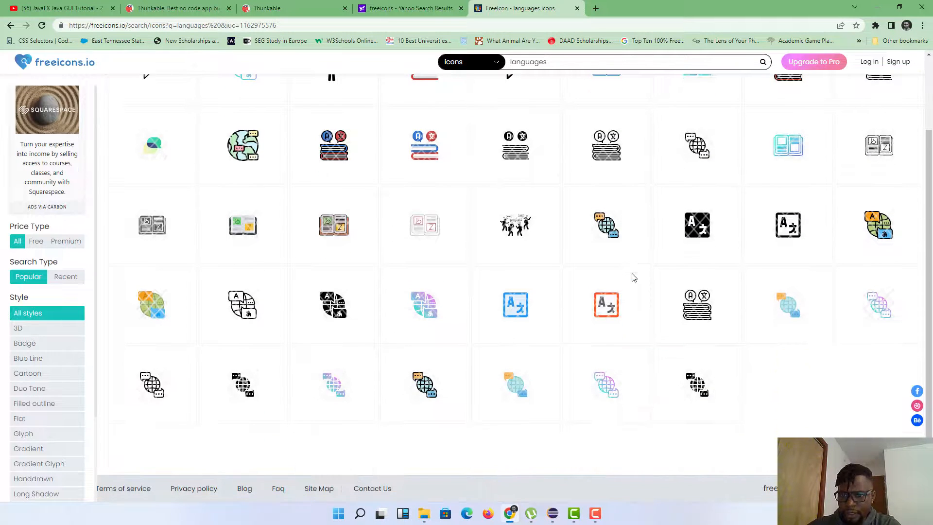
scroll(631, 277, "up", 2)
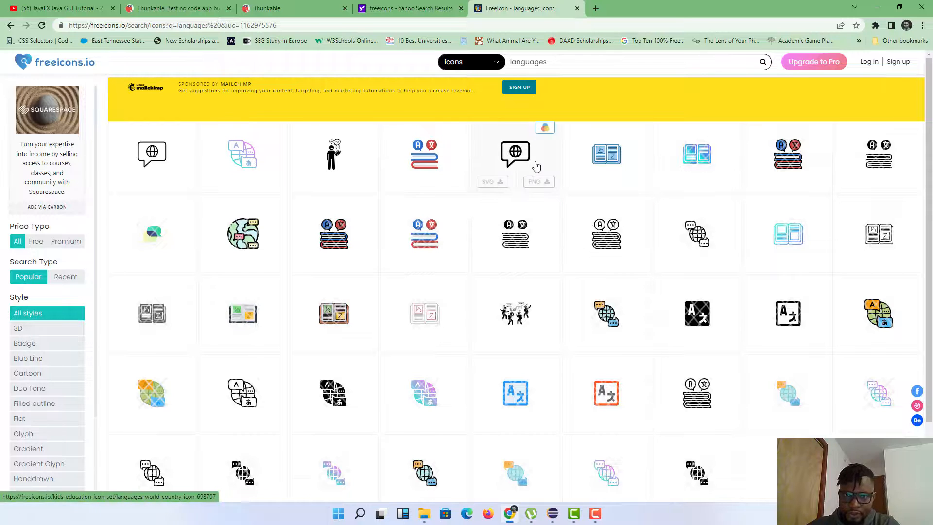
Step: Sign in with Google, download the globe speech-bubble icon's free PNG, and open a new tab
left_click(515, 166)
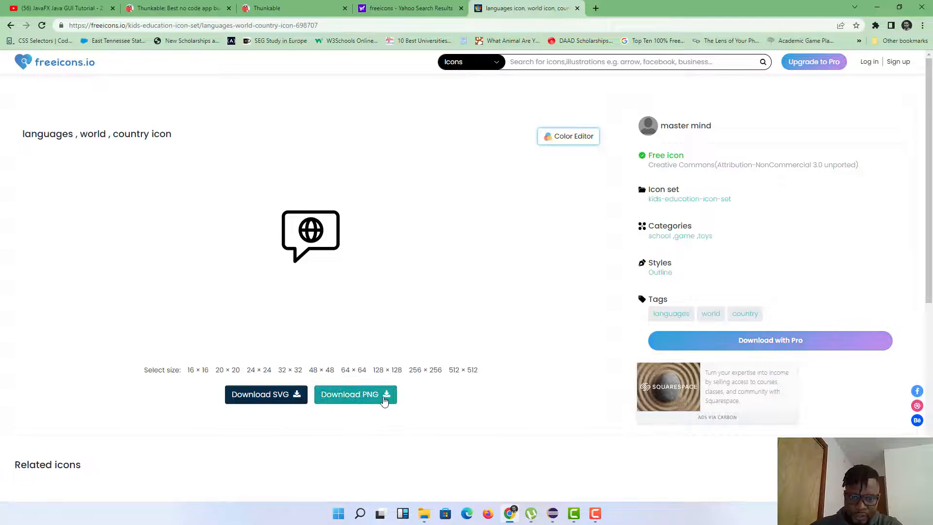
left_click(386, 395)
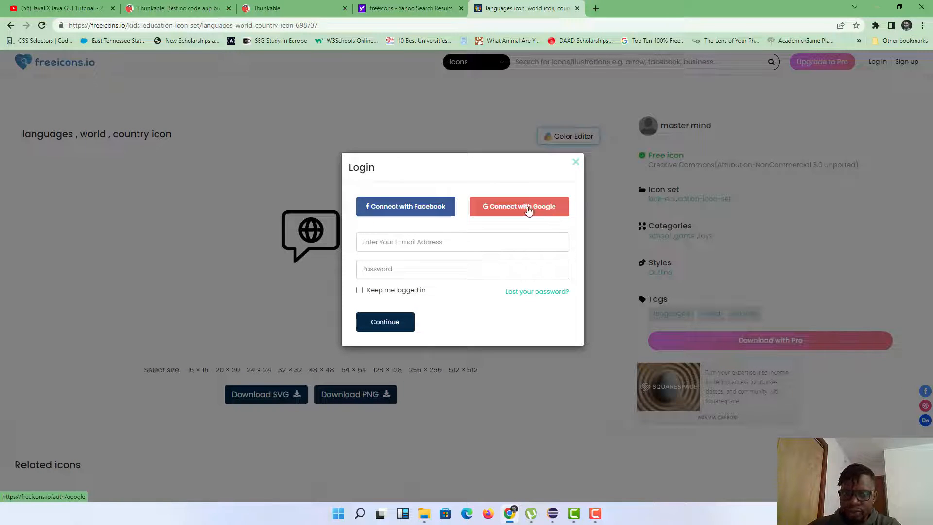
left_click(528, 209)
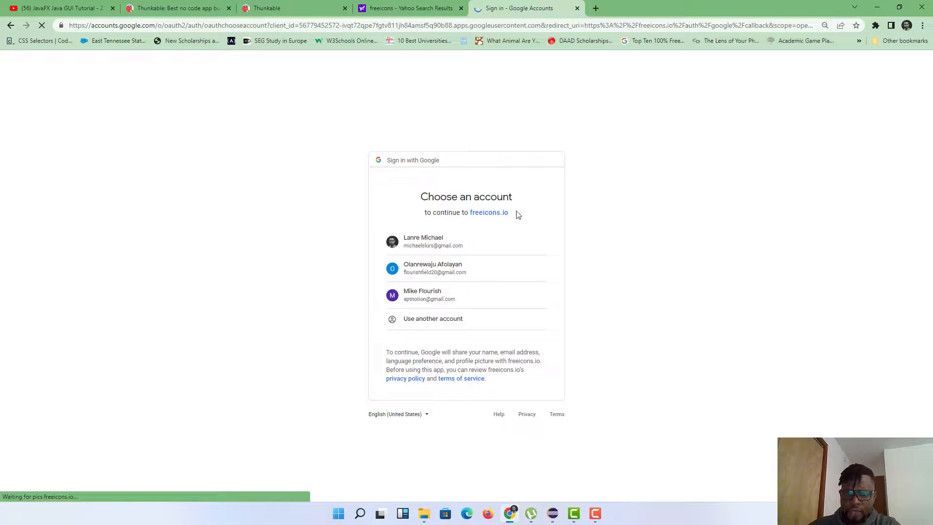
left_click(448, 239)
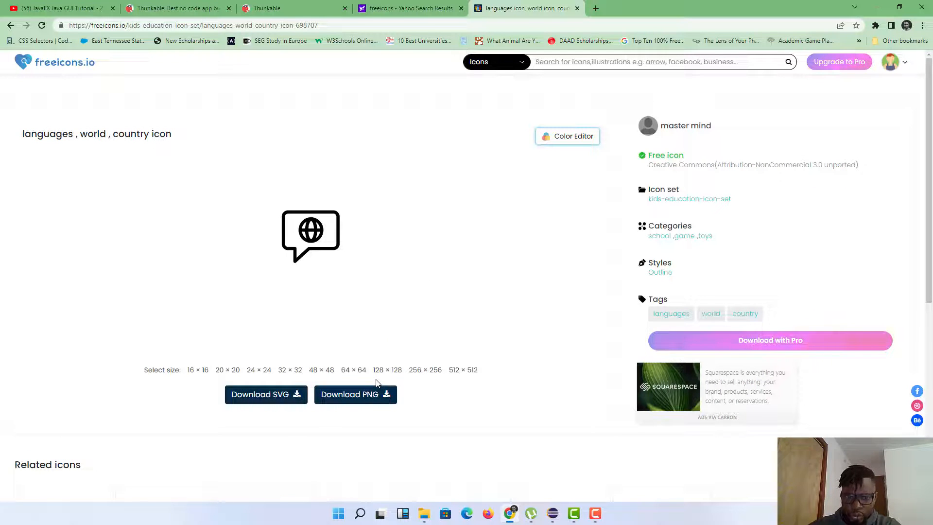
left_click(354, 396)
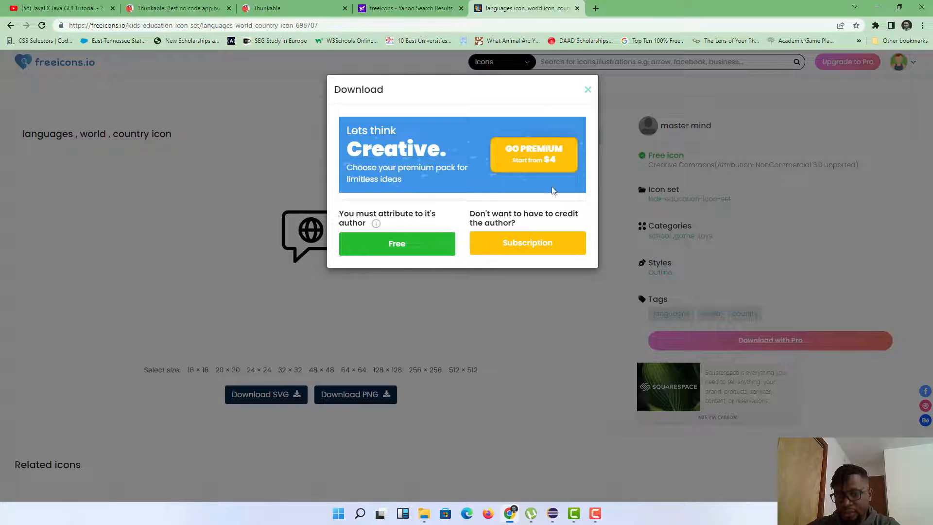
left_click(419, 242)
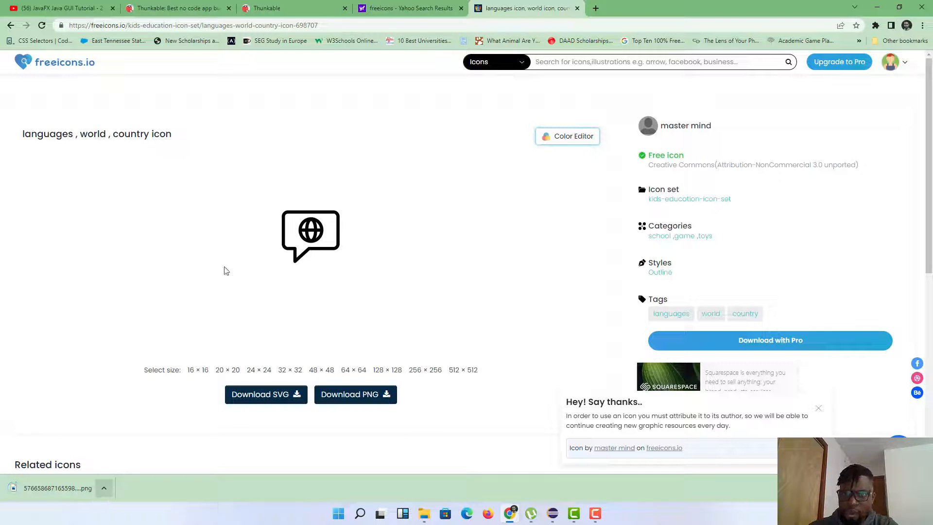
left_click(596, 9)
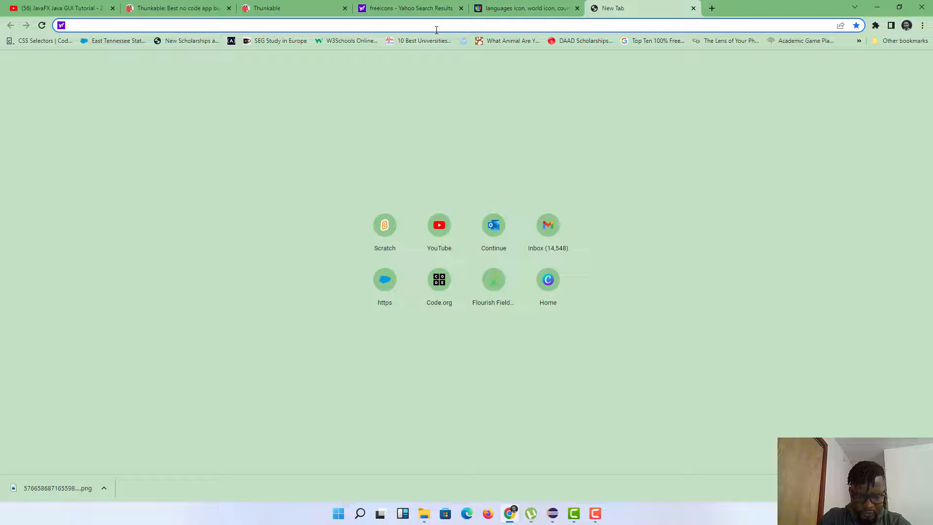
Step: Search the web for 'languages images'
type("lang")
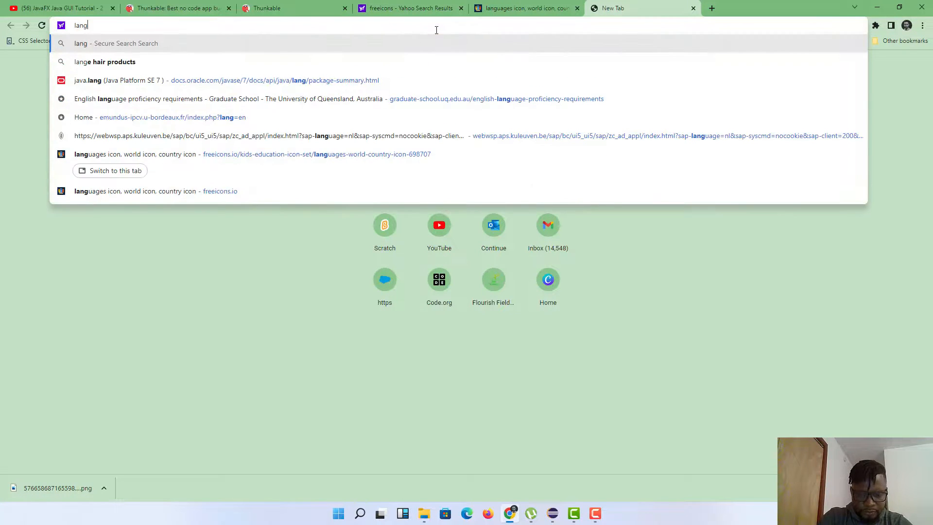
type("uages images")
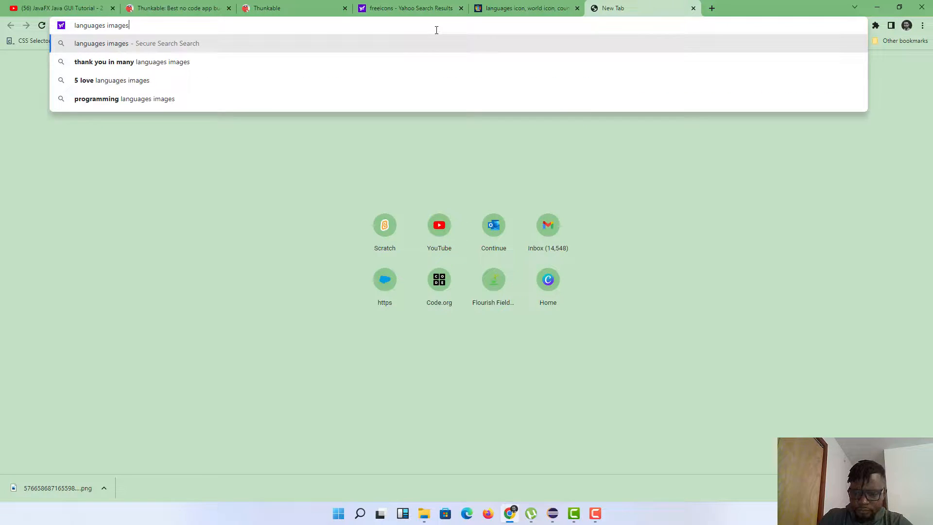
key("Return")
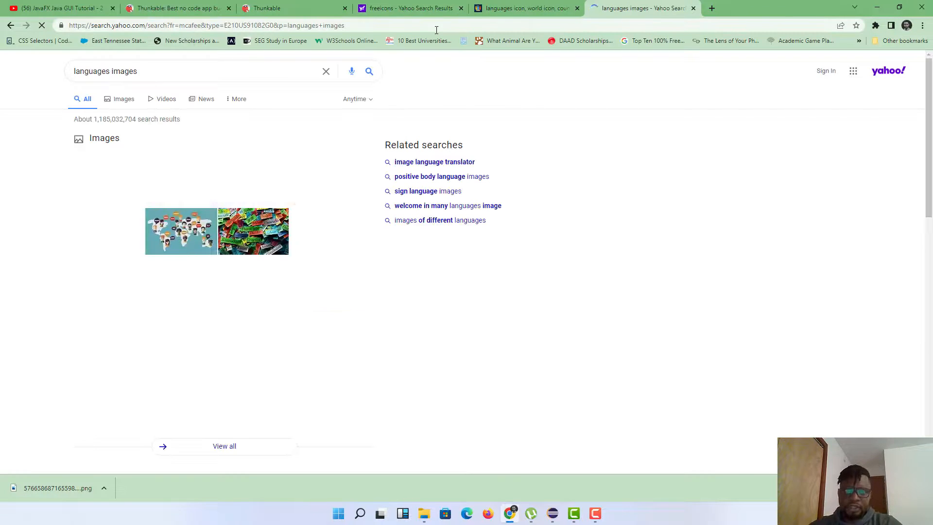
scroll(245, 168, "down", 5)
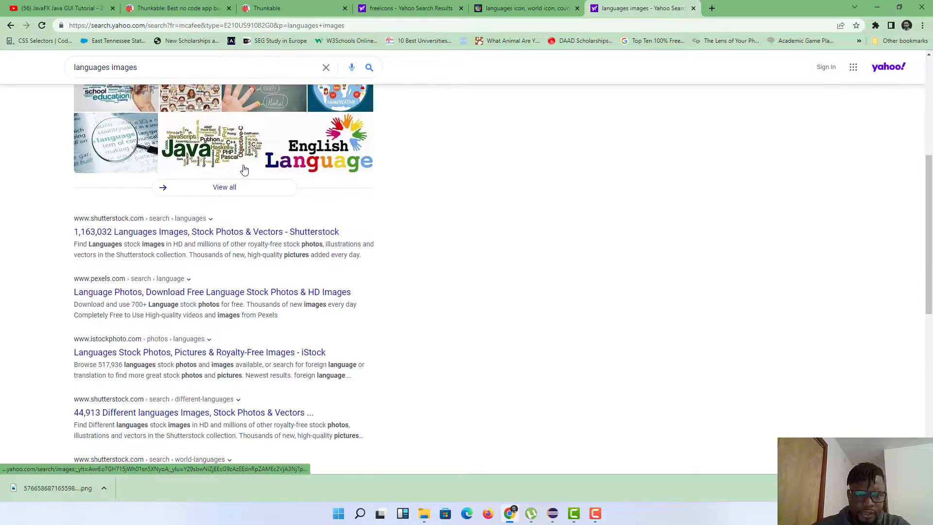
scroll(243, 171, "up", 5)
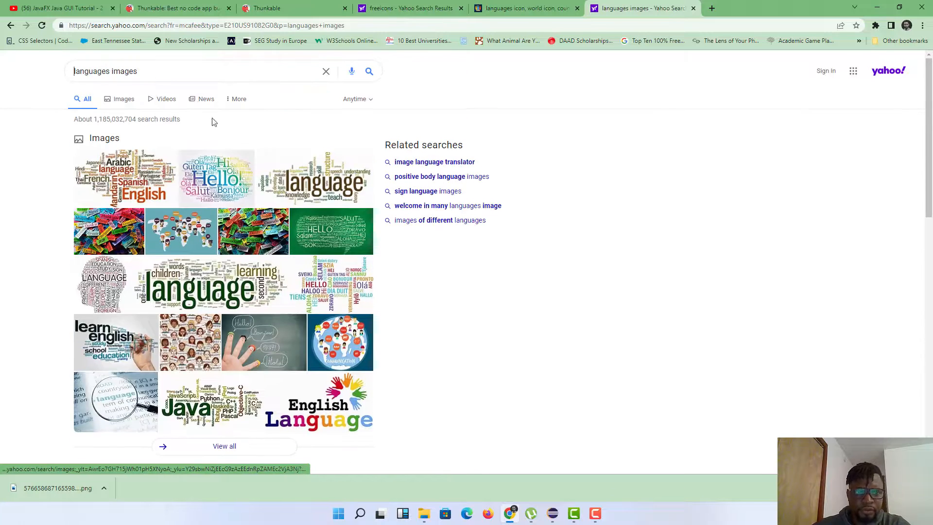
Step: Refine the search to 'languages images icons' and view the blue globe speech-bubble image large
left_click(149, 71)
type("icons")
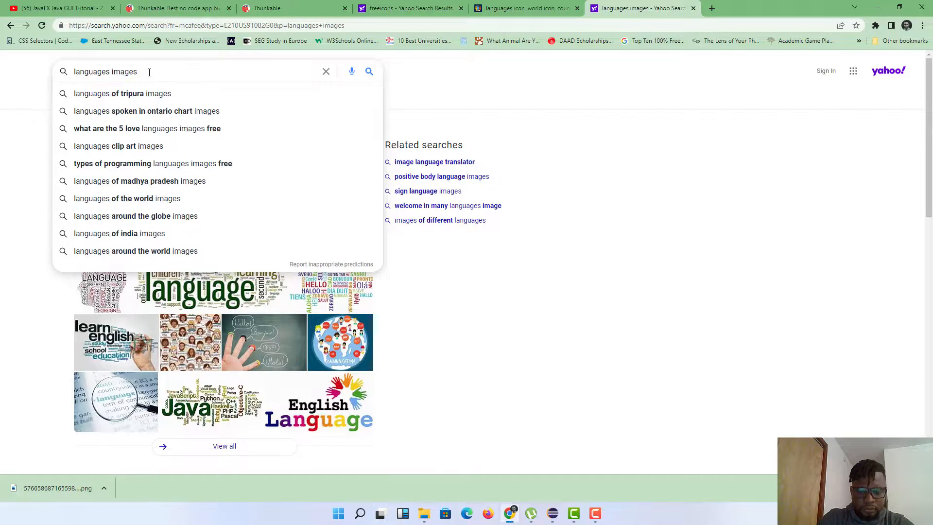
key("Return")
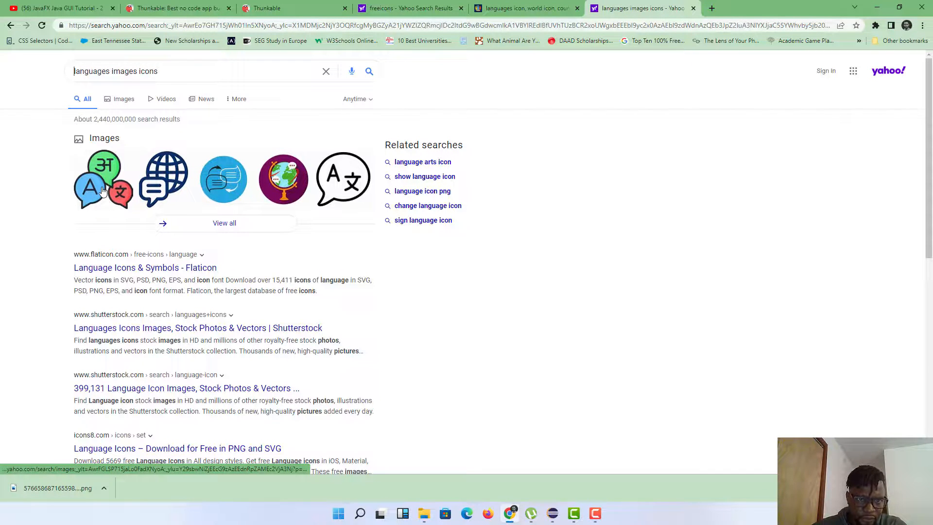
left_click(174, 186)
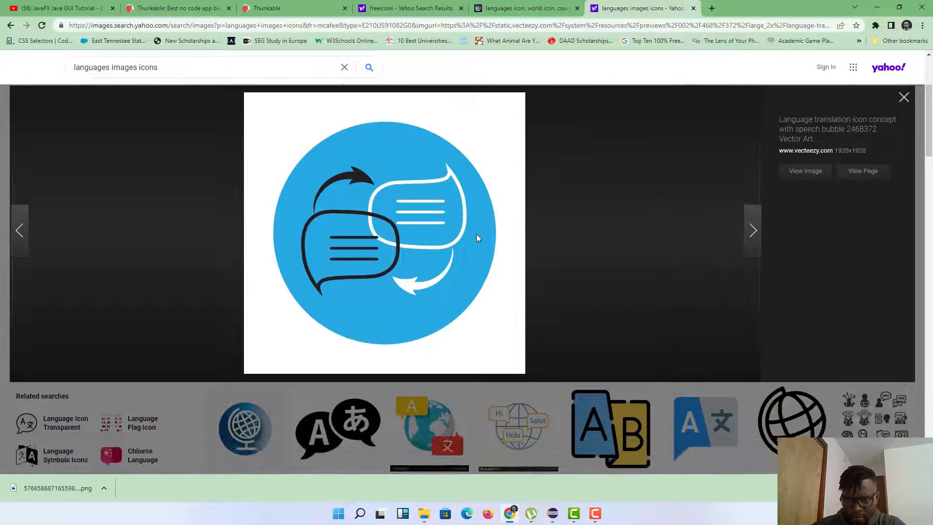
scroll(514, 226, "up", 2)
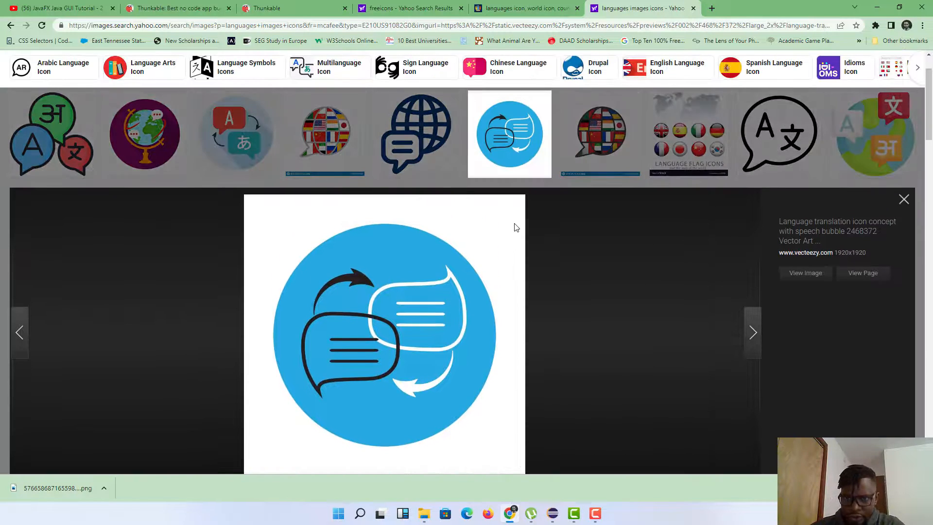
scroll(514, 225, "up", 2)
left_click(409, 195)
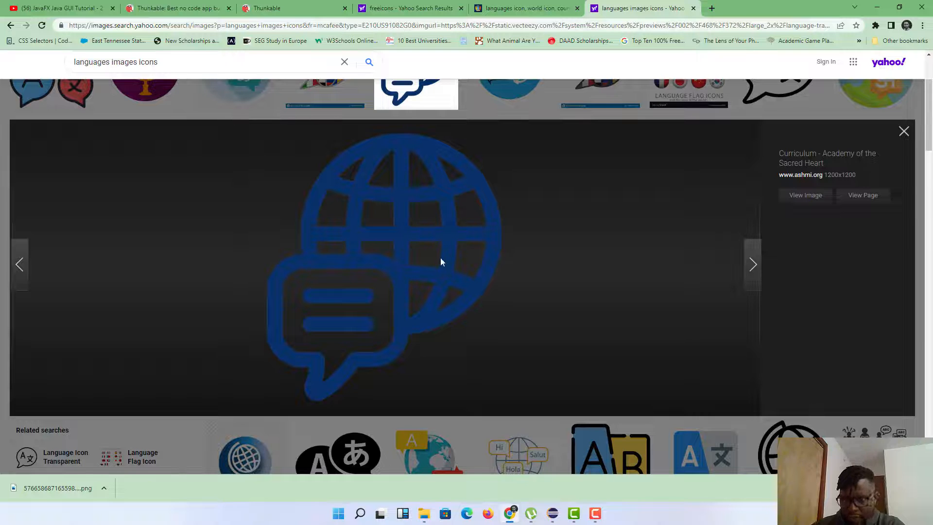
Step: Save the blue globe image to Downloads as translate.png, then return to Thunkable
right_click(456, 263)
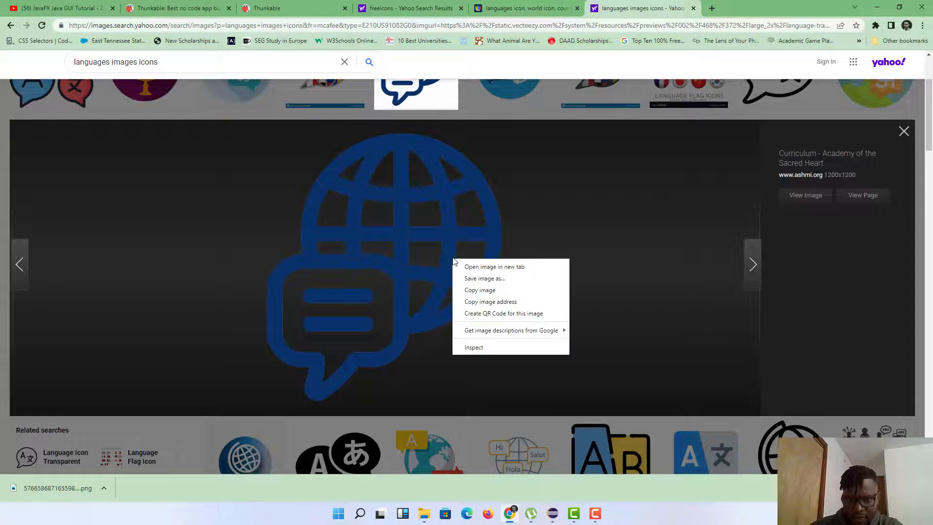
left_click(483, 281)
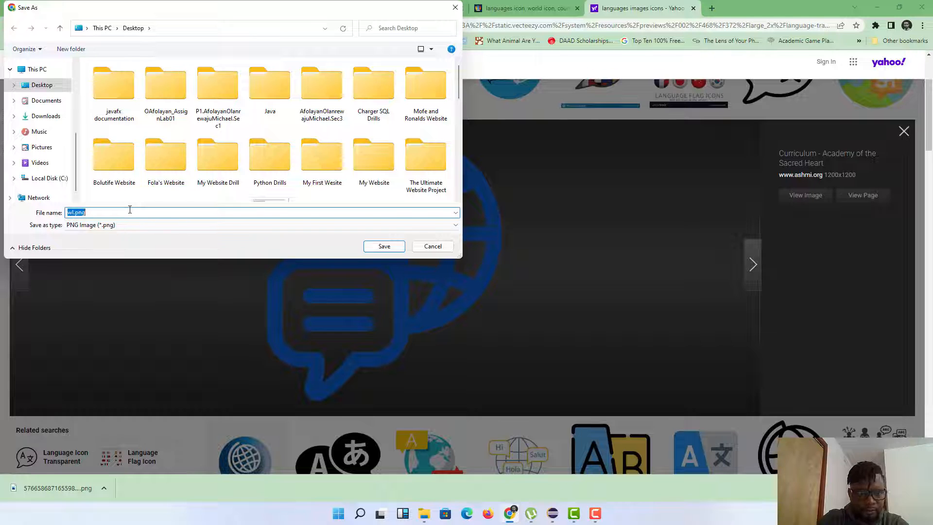
left_click(58, 116)
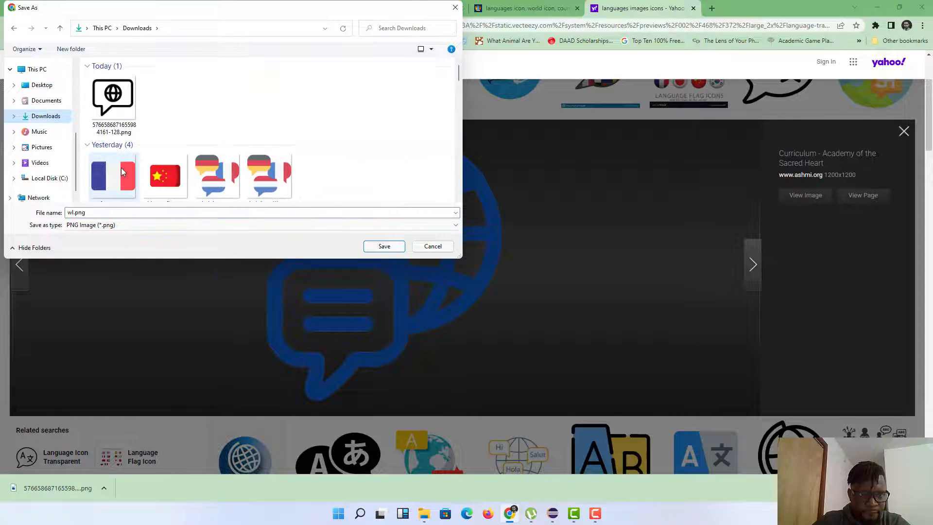
left_click(126, 215)
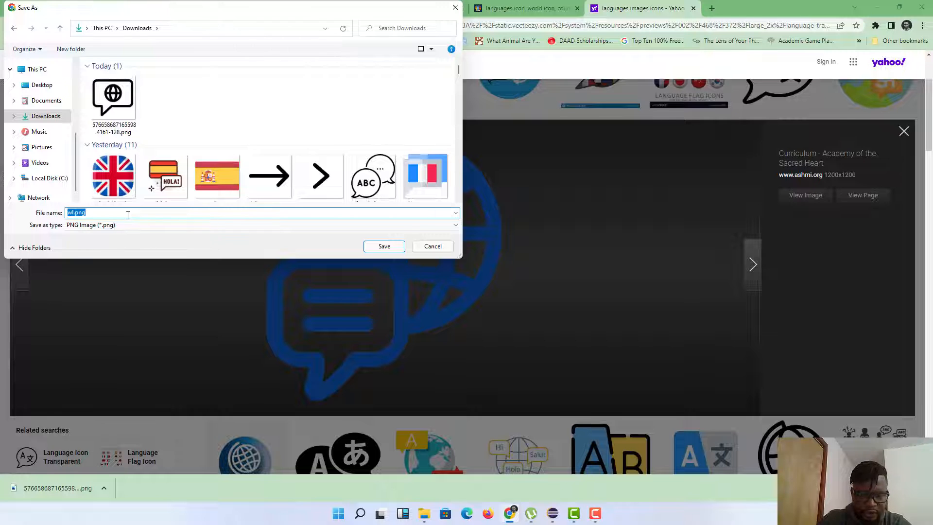
type("translate")
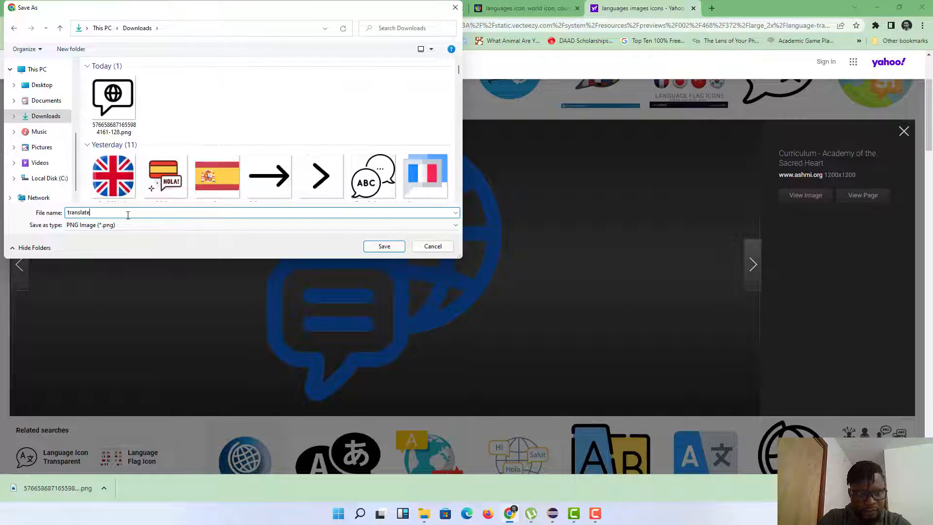
key("Return")
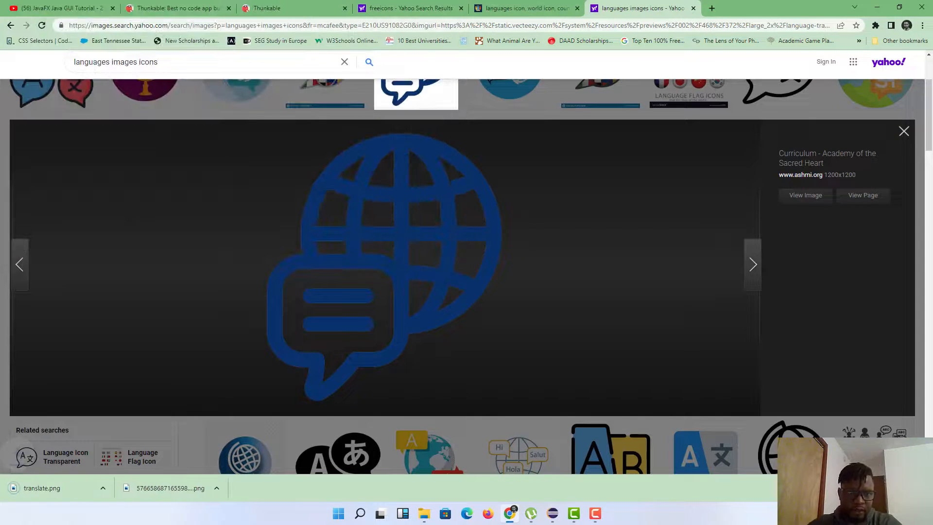
mouse_move(529, 516)
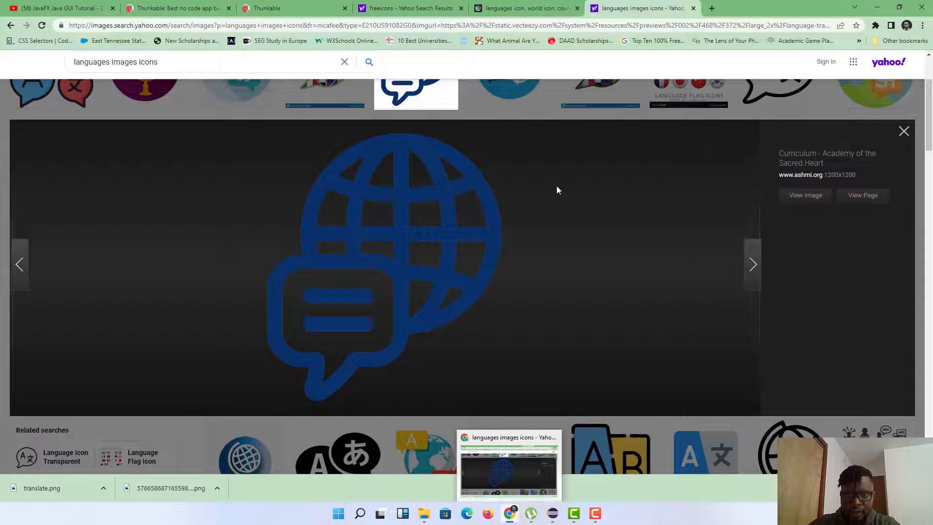
left_click(284, 7)
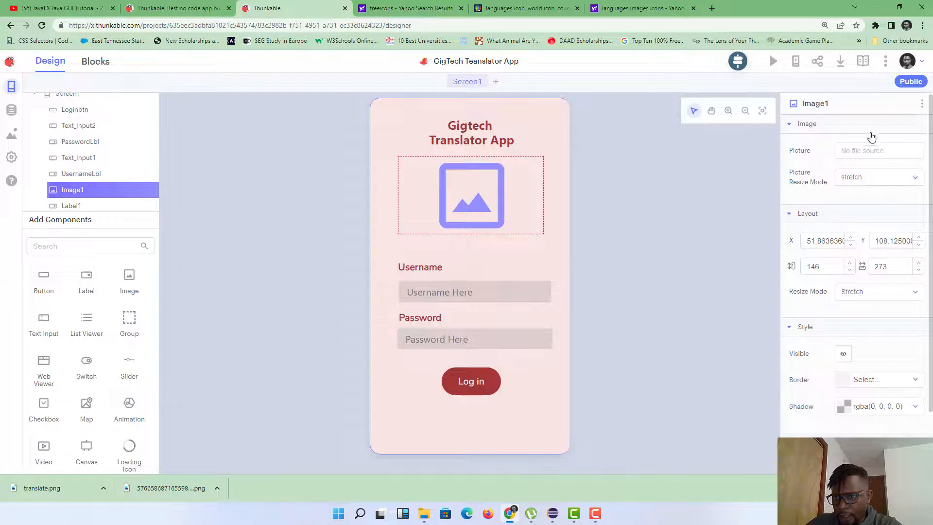
Step: Upload translate.png as Image1's picture and narrow the image to 172 by 120
left_click(856, 151)
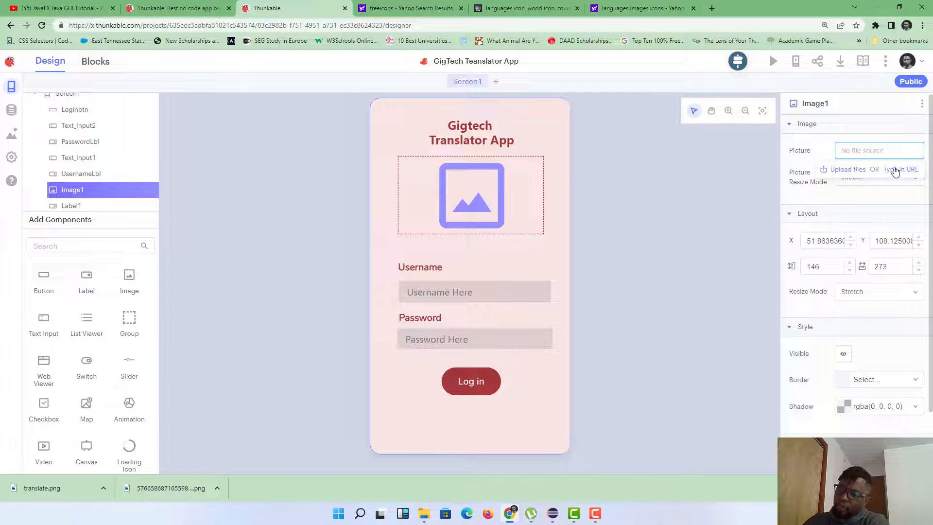
left_click(848, 169)
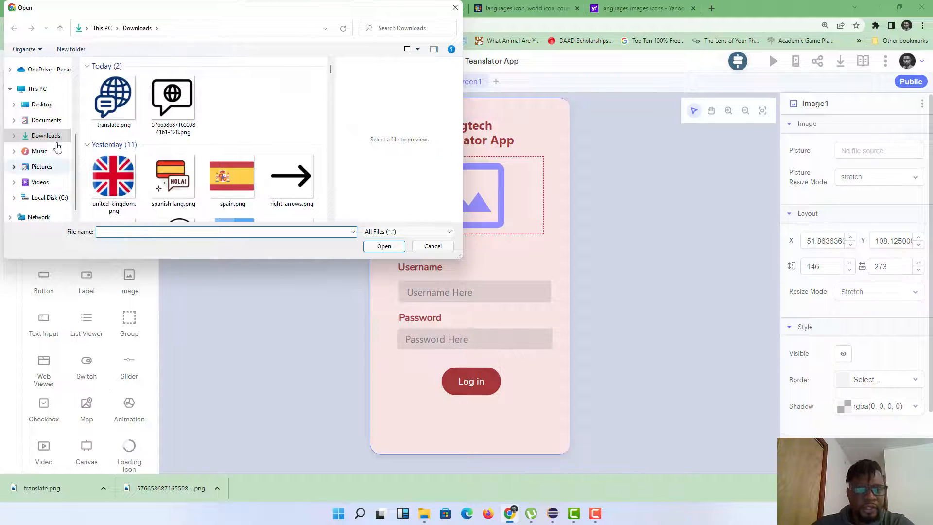
left_click(116, 116)
double_click(115, 116)
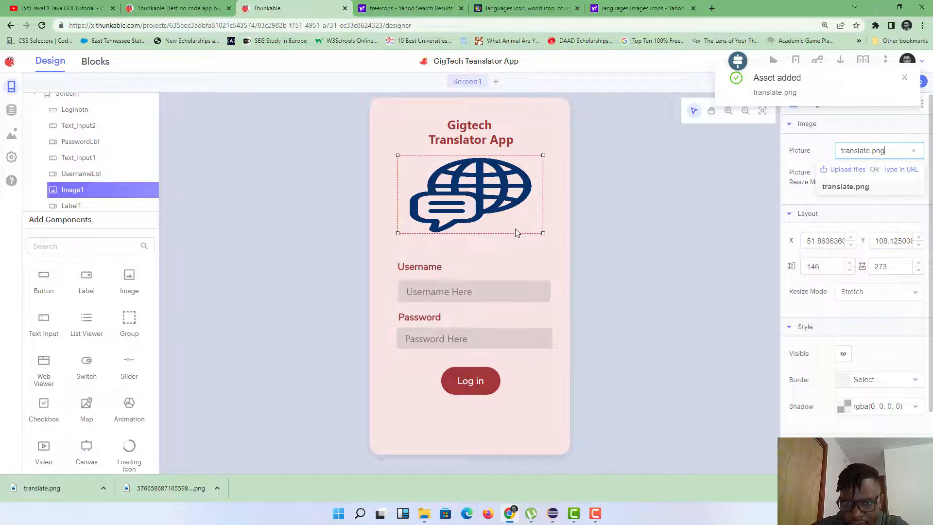
left_click_drag(544, 234, 490, 221)
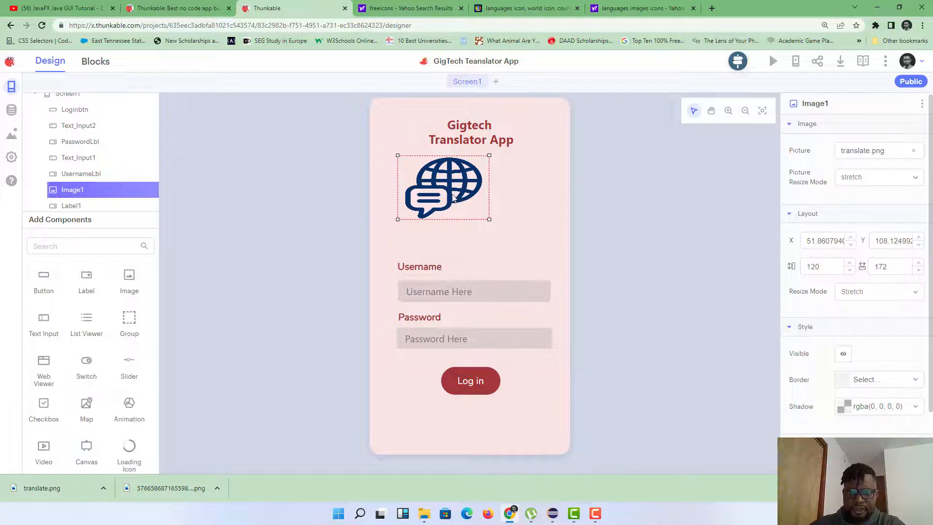
Step: Centre the globe image and move the Username label closer to it
left_click_drag(452, 197, 471, 191)
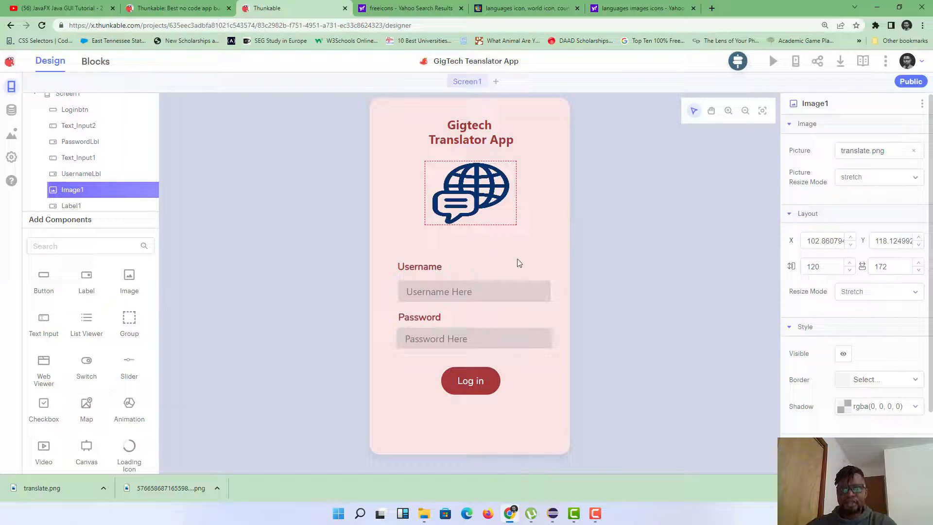
mouse_move(422, 263)
left_mouse_down()
mouse_move(412, 261)
mouse_move(423, 266)
mouse_move(421, 244)
left_mouse_up()
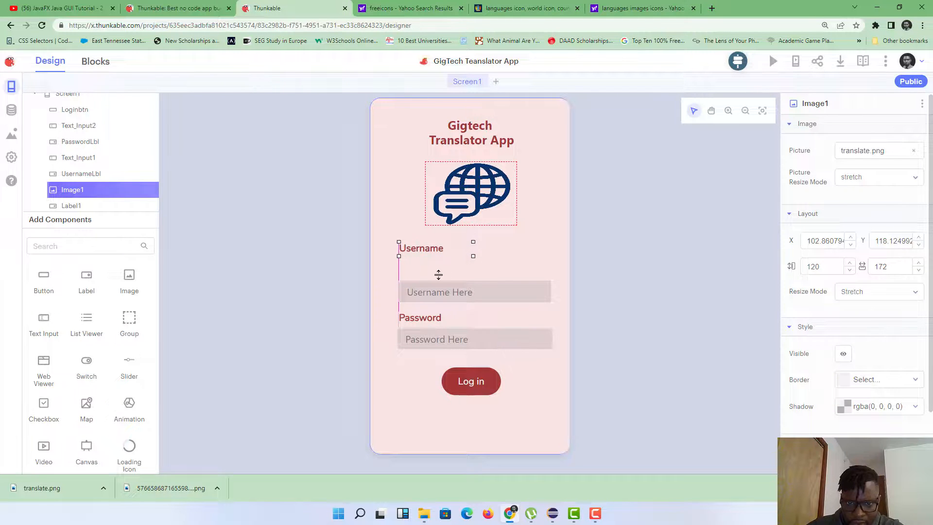
mouse_move(438, 275)
left_mouse_down()
mouse_move(446, 266)
mouse_move(428, 290)
left_mouse_up()
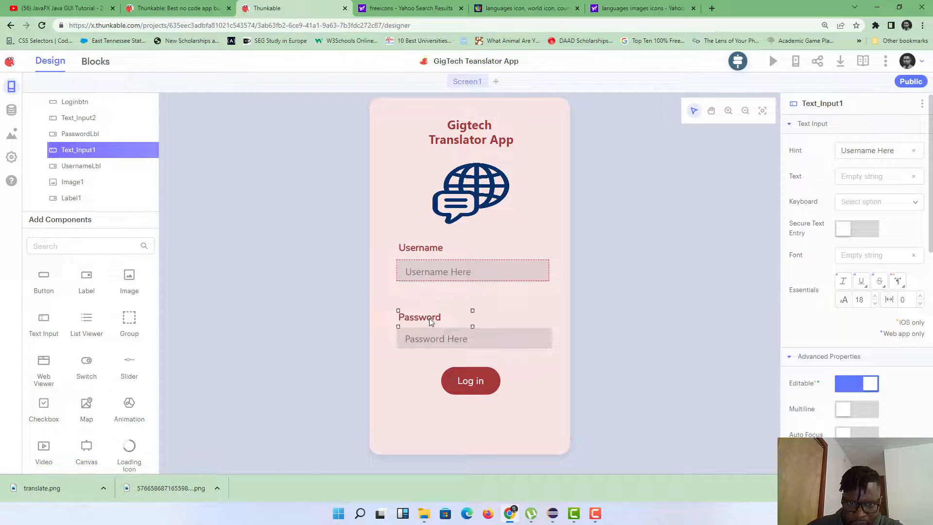
Step: Move the Password label, password field and Log in button up beneath the username field
left_click_drag(429, 321, 432, 300)
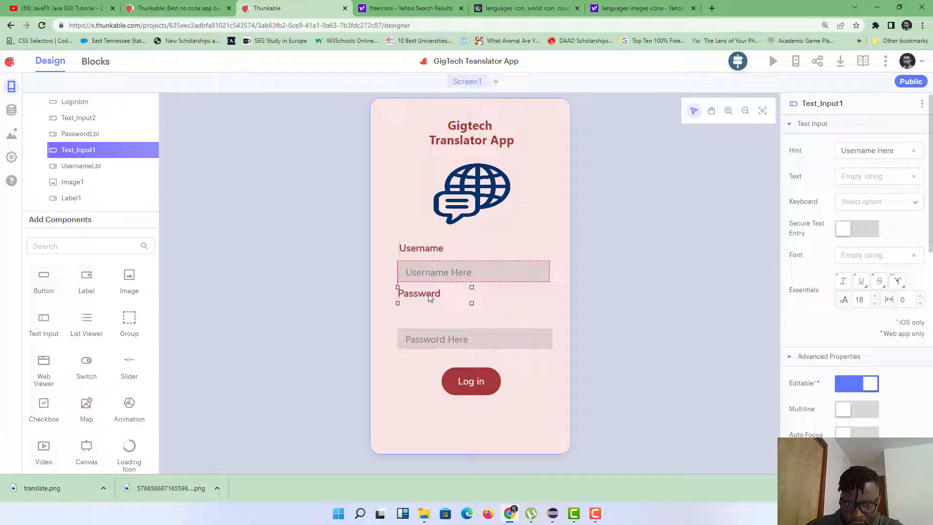
left_click_drag(426, 296, 430, 300)
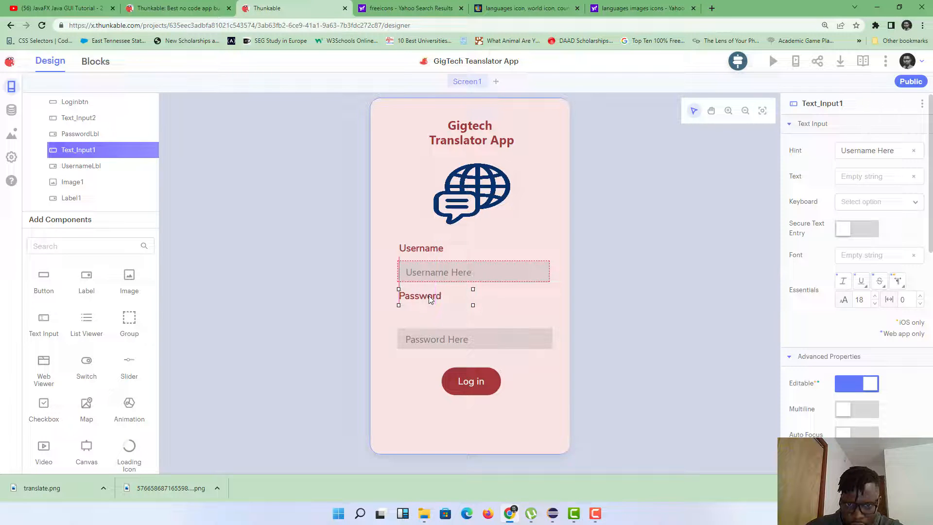
left_click(430, 300)
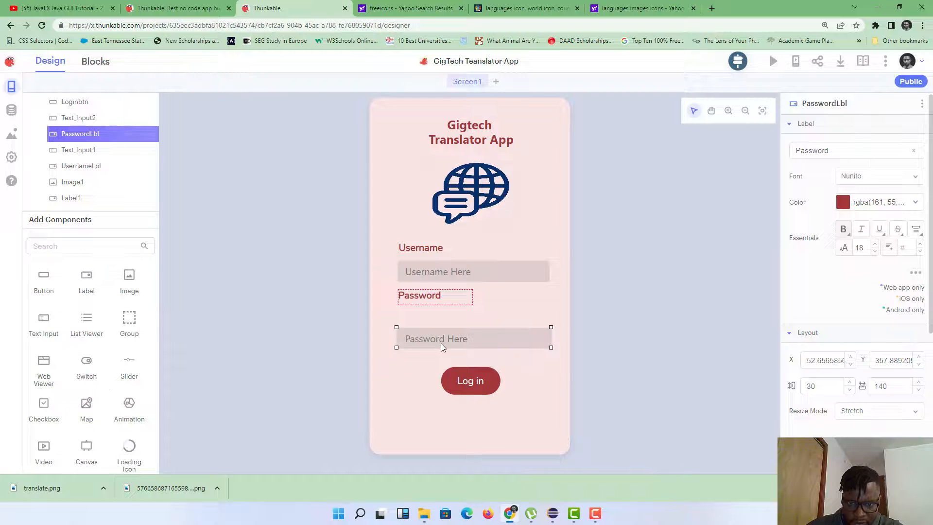
left_click_drag(441, 343, 453, 325)
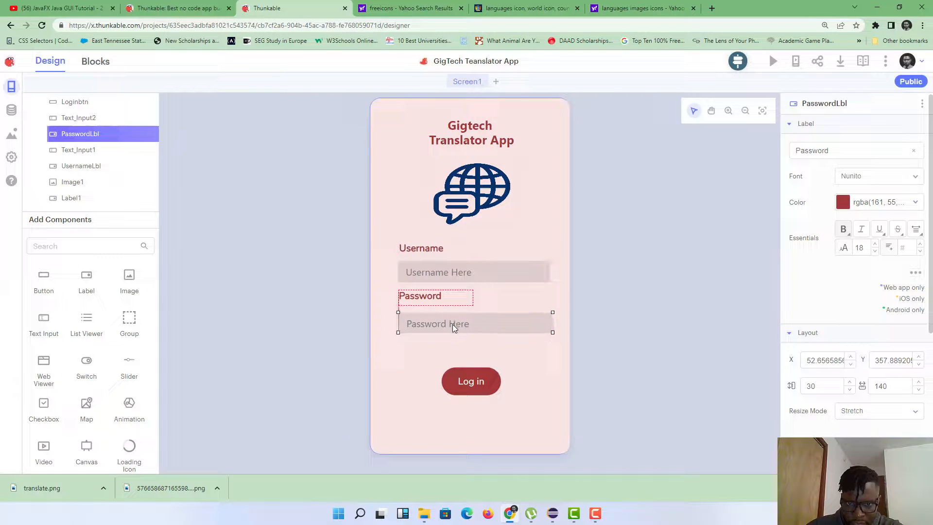
left_click(453, 325)
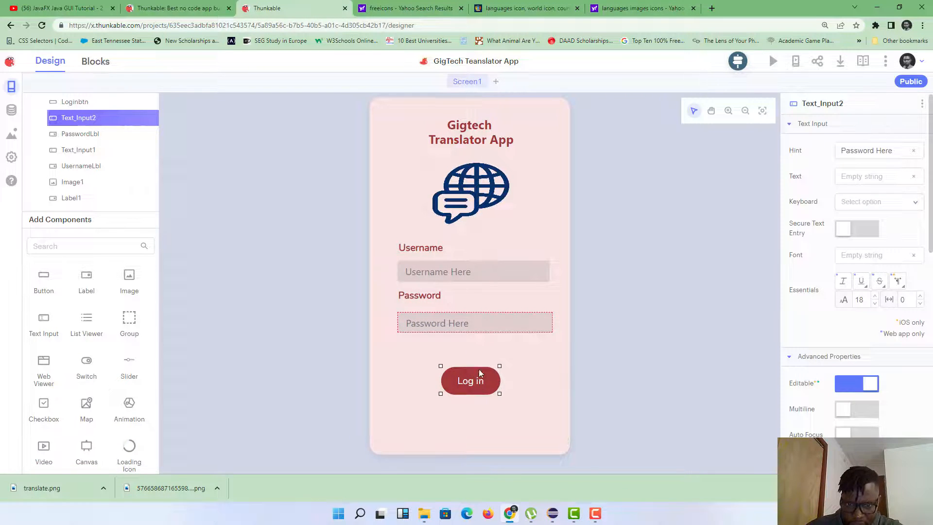
mouse_move(479, 374)
left_mouse_down()
mouse_move(481, 357)
mouse_move(489, 362)
left_mouse_up()
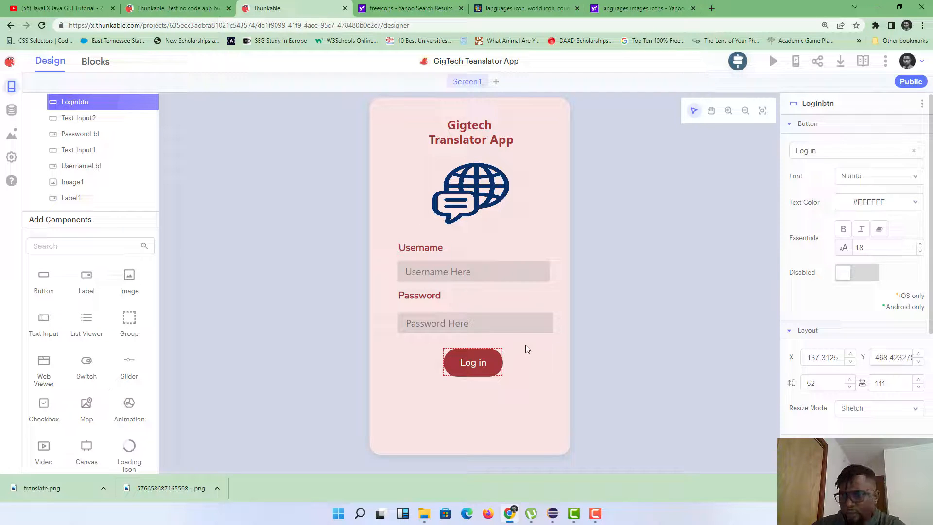
Step: Collapse Screen1's component list in the component tree
scroll(80, 135, "up", 1)
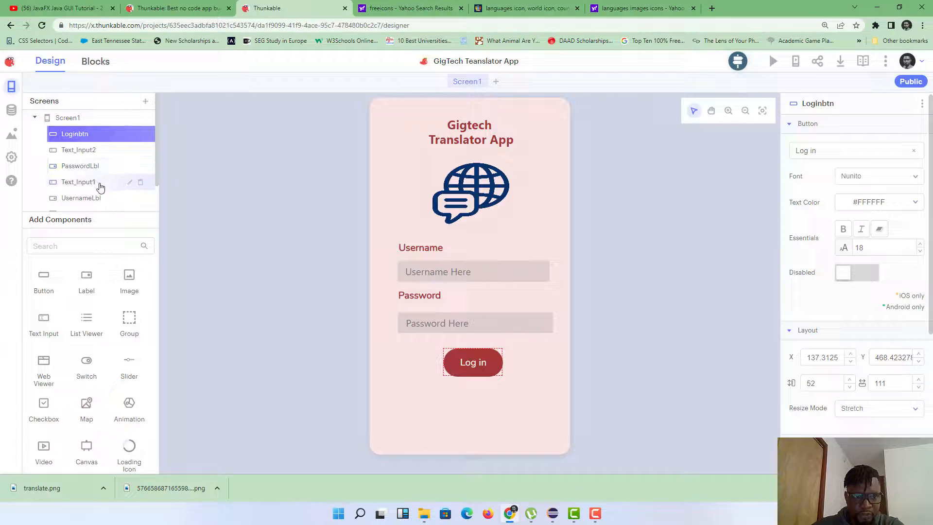
scroll(100, 184, "down", 1)
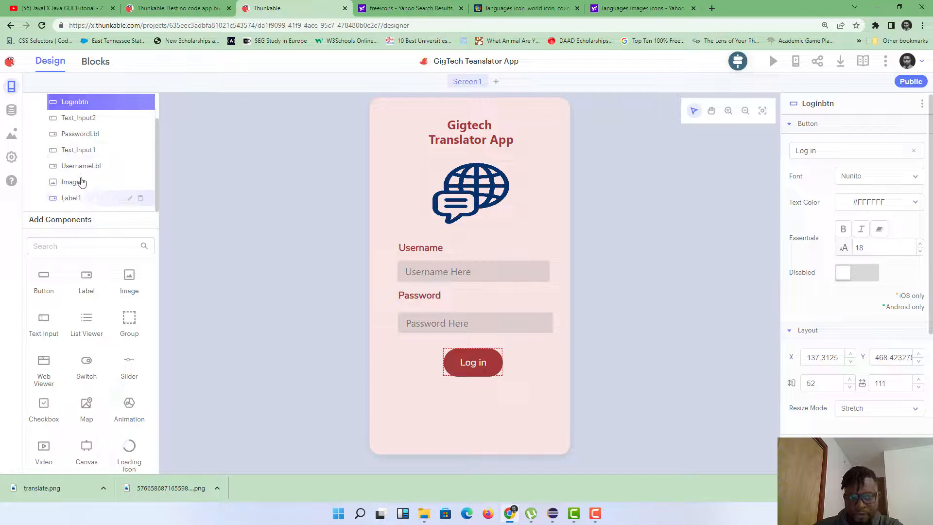
scroll(78, 175, "up", 1)
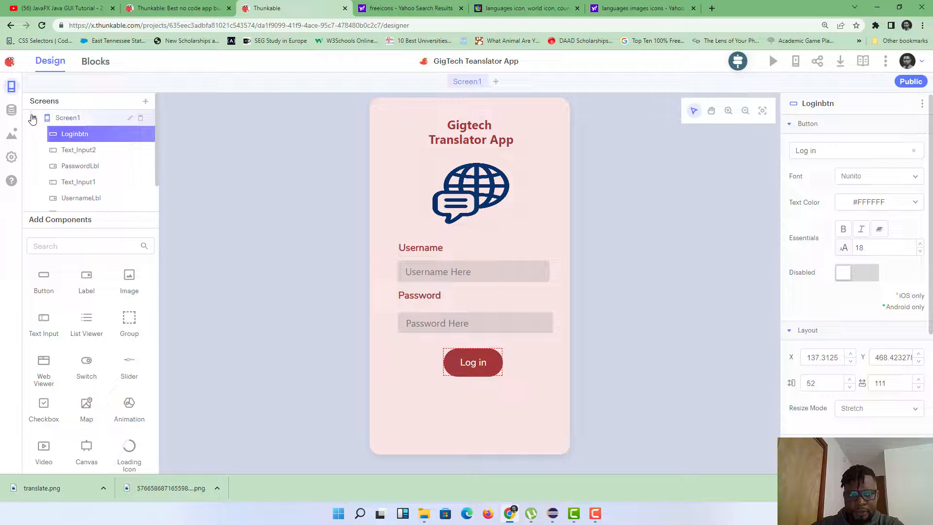
left_click(34, 117)
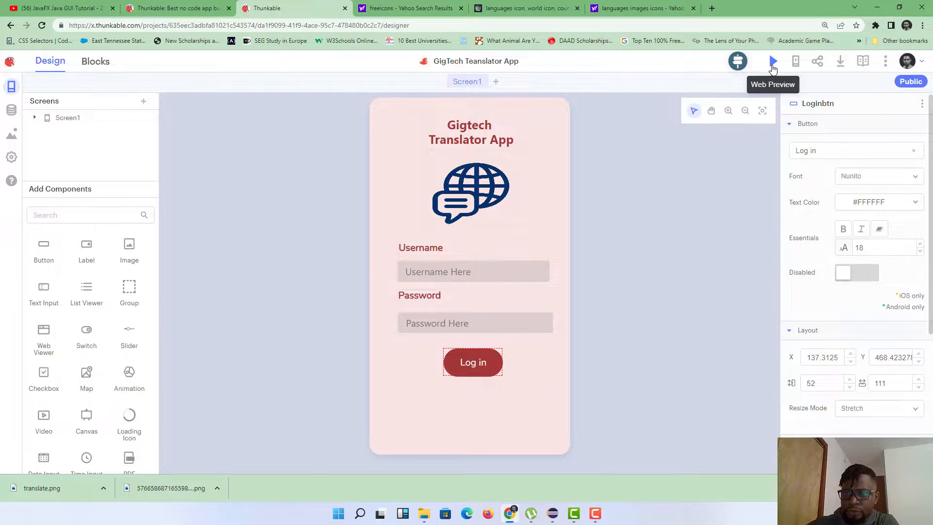
Step: Launch the Web Preview and open it in a separate browser tab
left_click(773, 63)
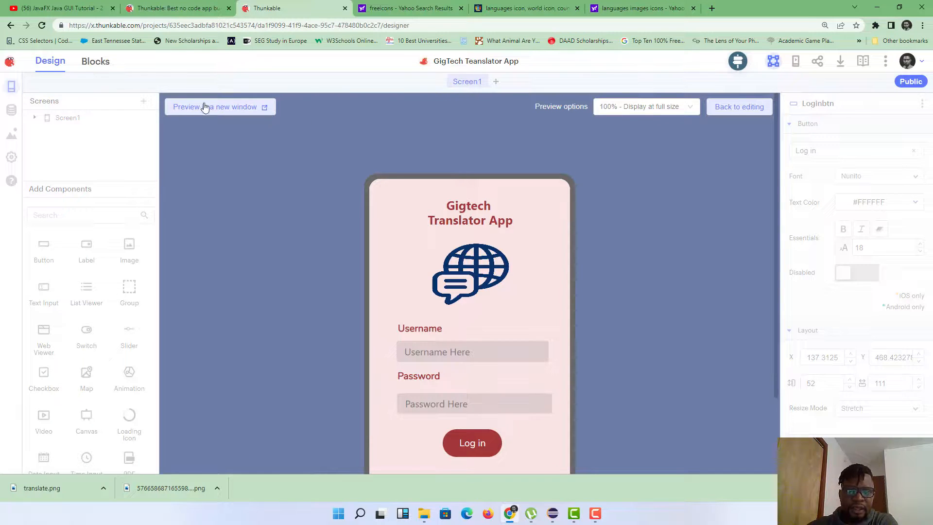
left_click(218, 108)
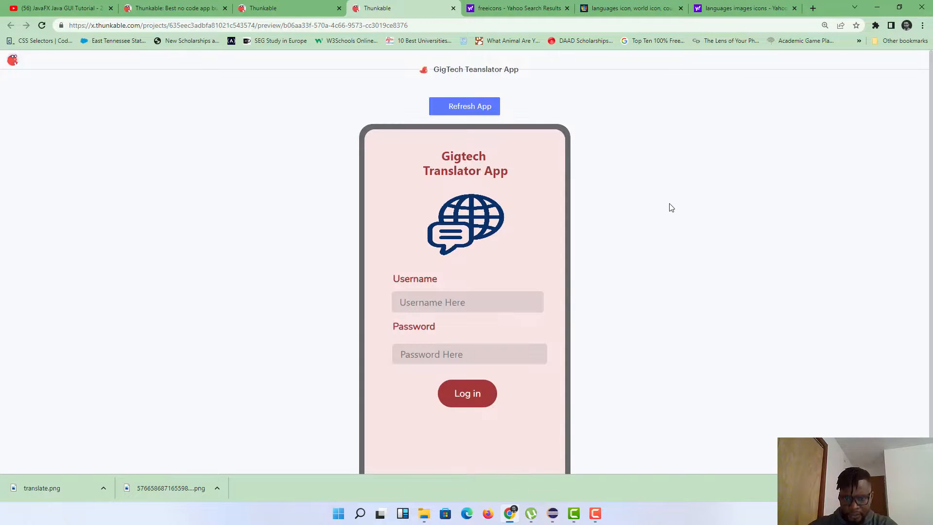
scroll(672, 208, "down", 1)
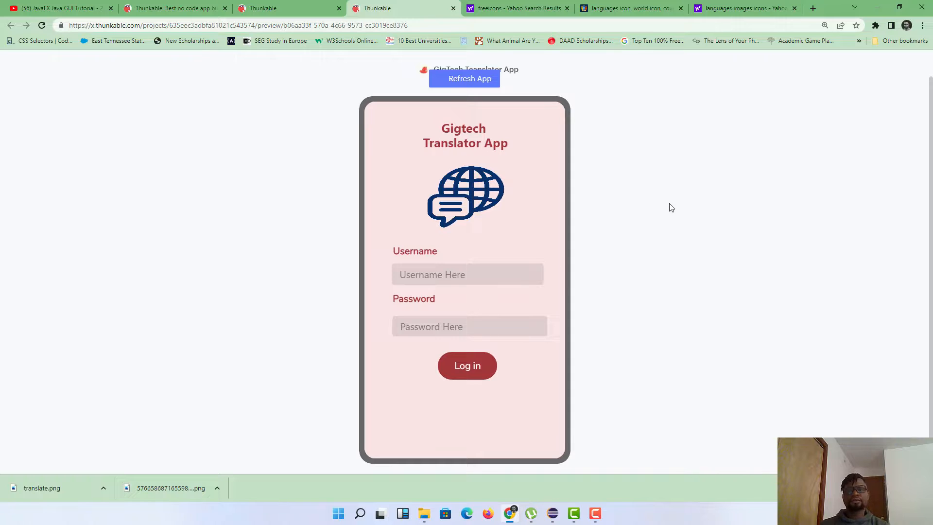